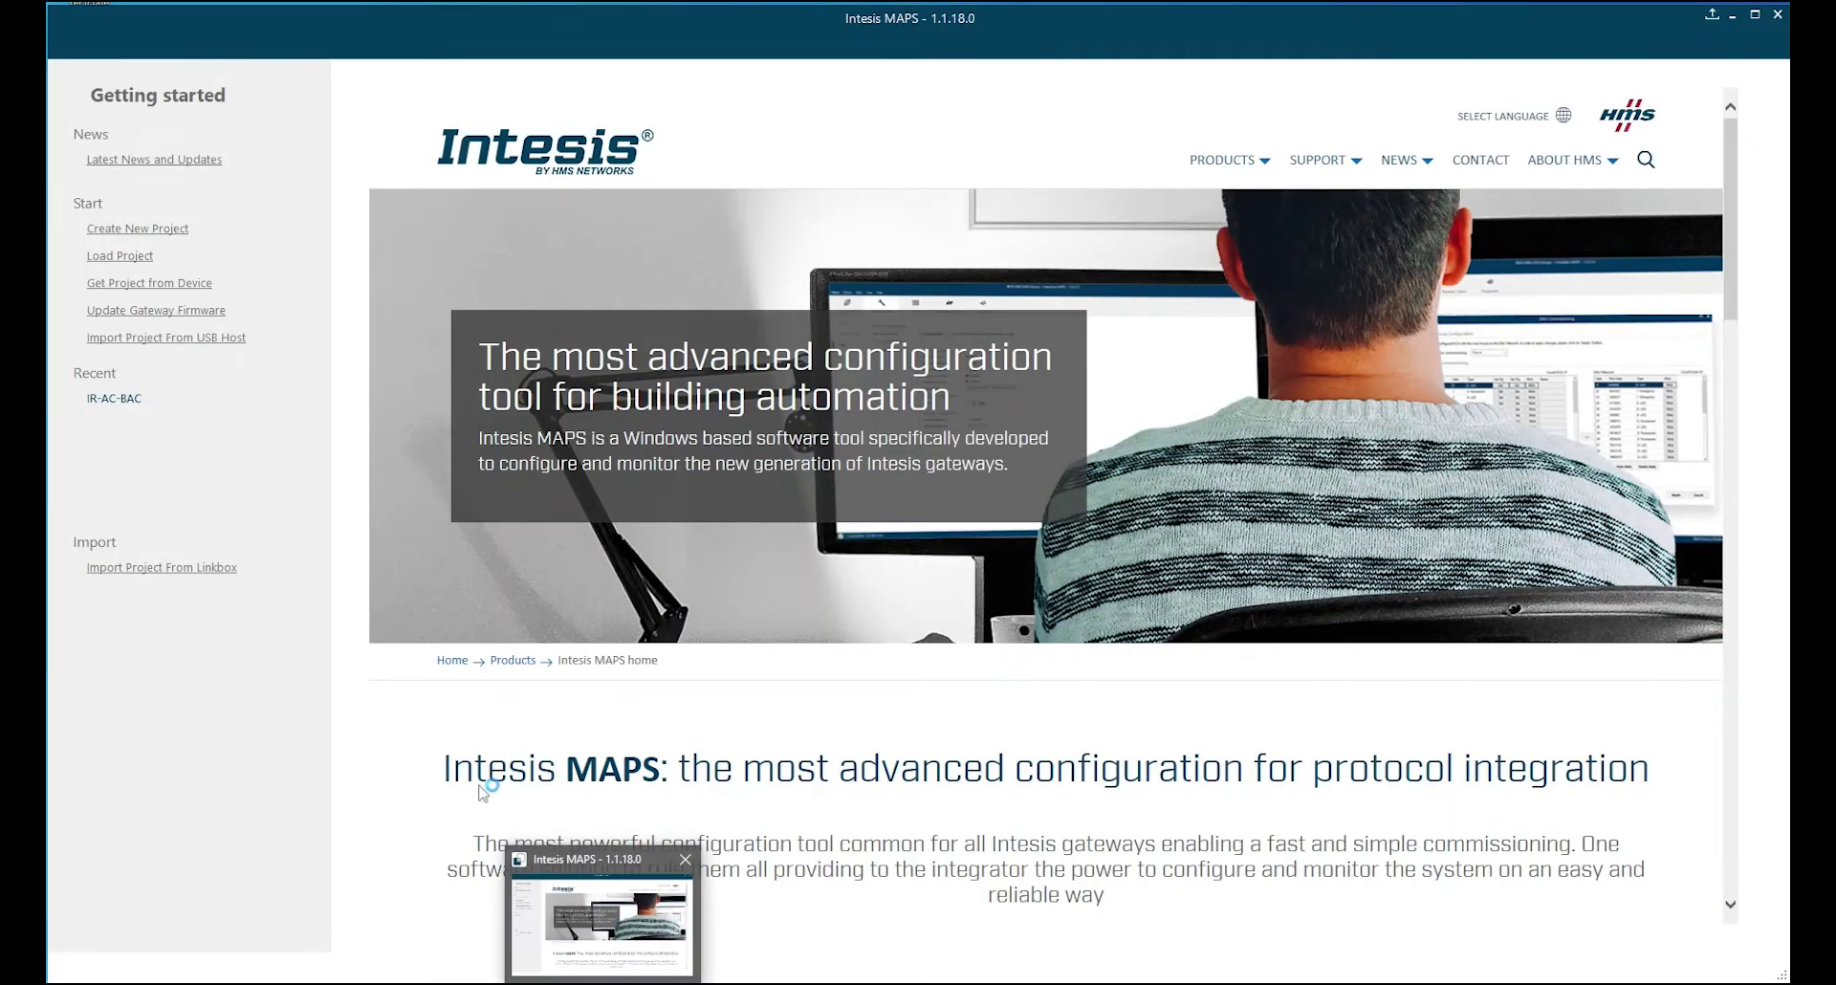
- Begin a new project and filter the template list by order code IN485
click(161, 241)
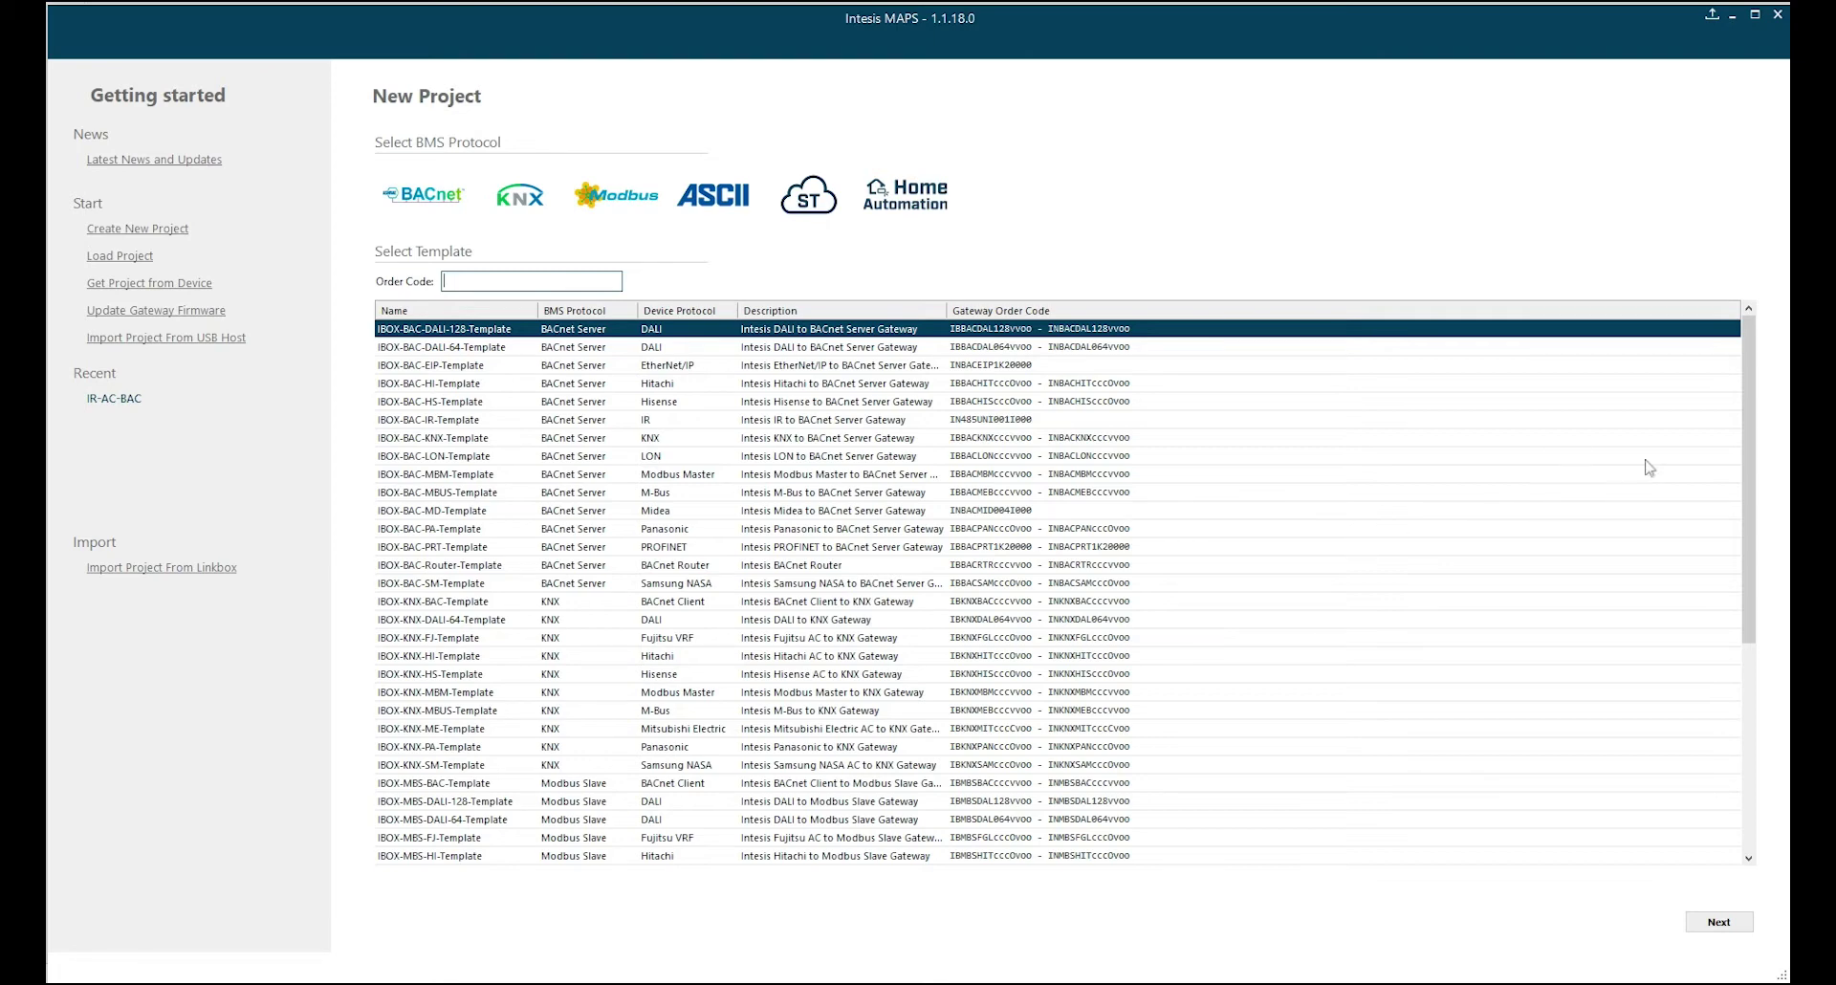
scroll(1760, 483, down, 2)
scroll(1759, 483, down, 5)
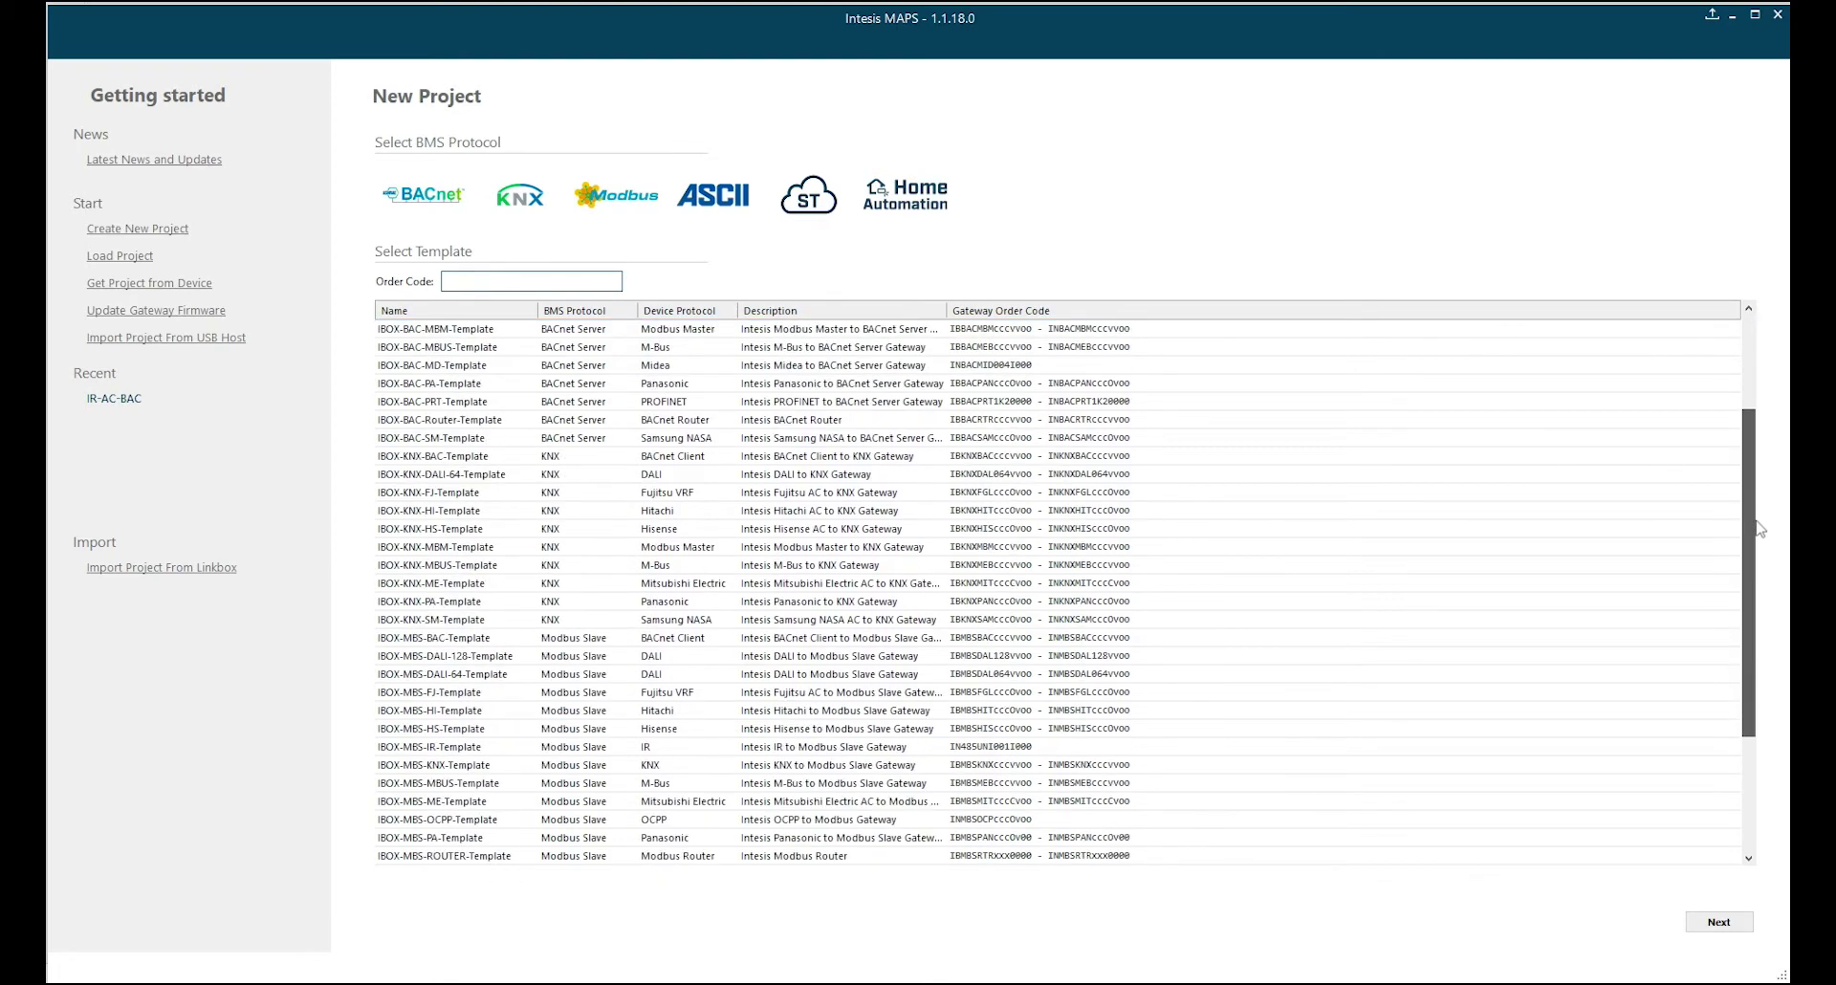
scroll(1760, 593, up, 7)
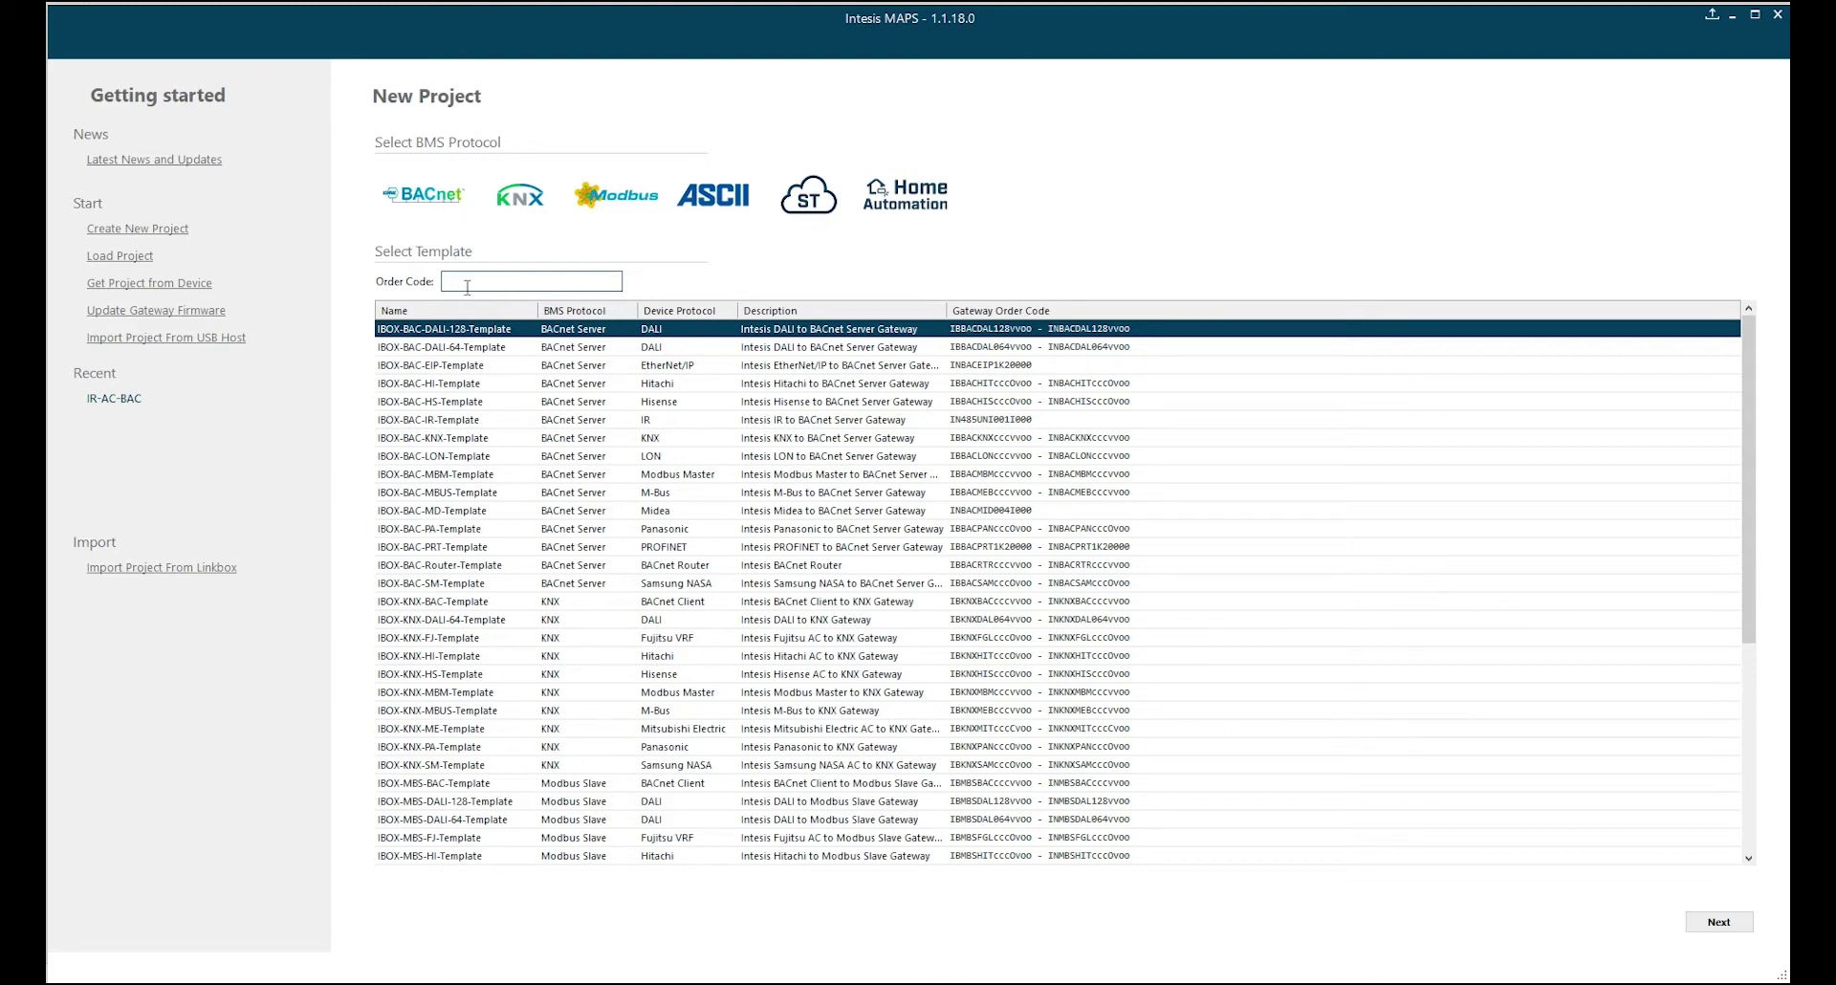
text(IN485)
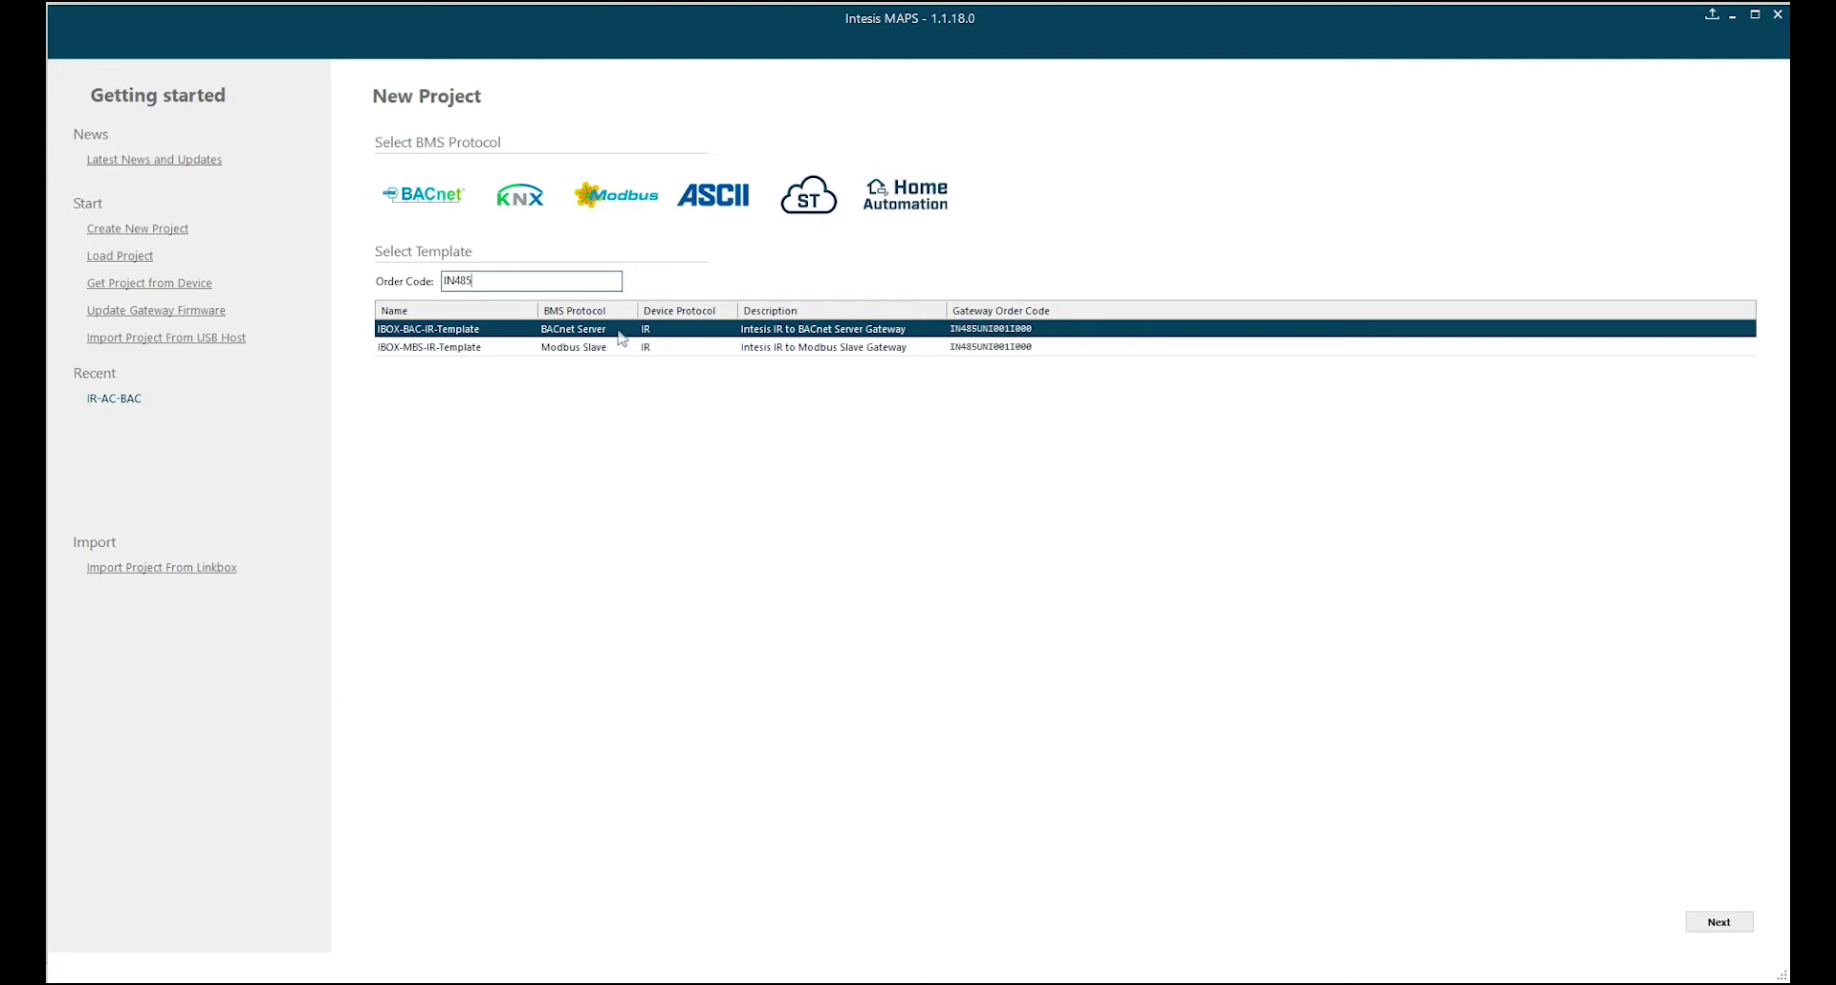
- Create the project from IBOX-BAC-IR-Template and rename the Apartment level to Base floor
double_click(623, 338)
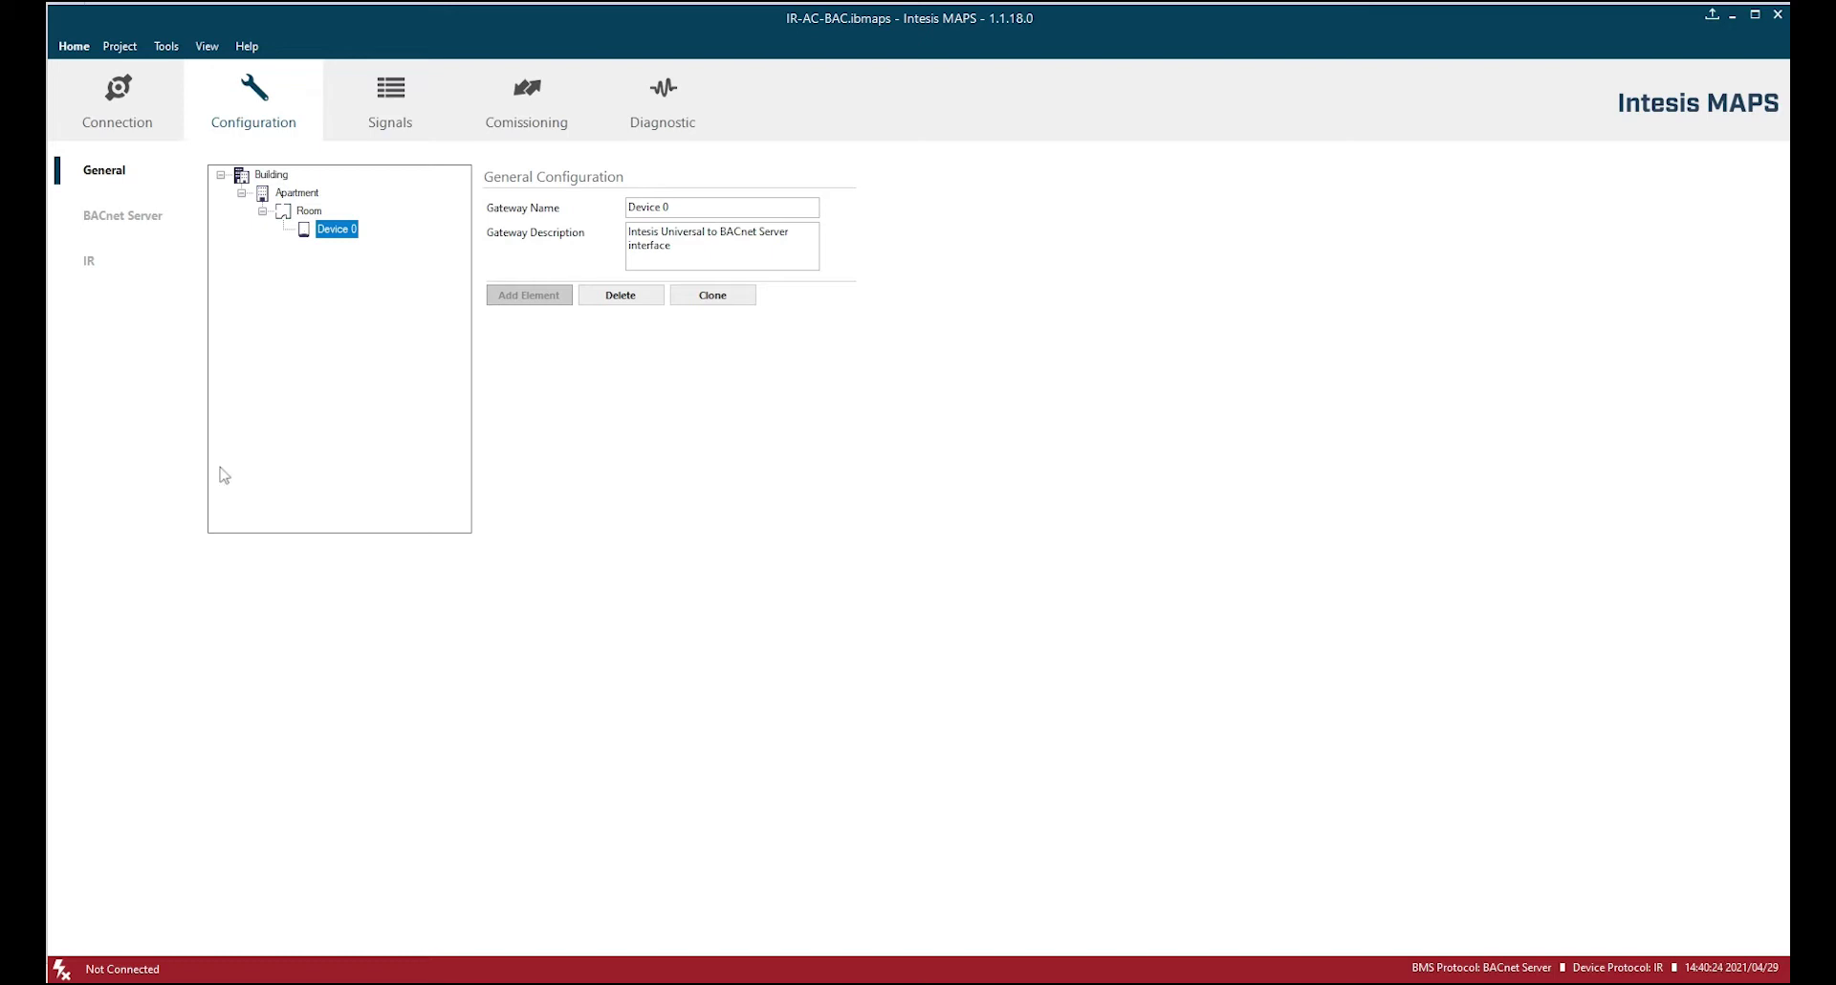
click(274, 180)
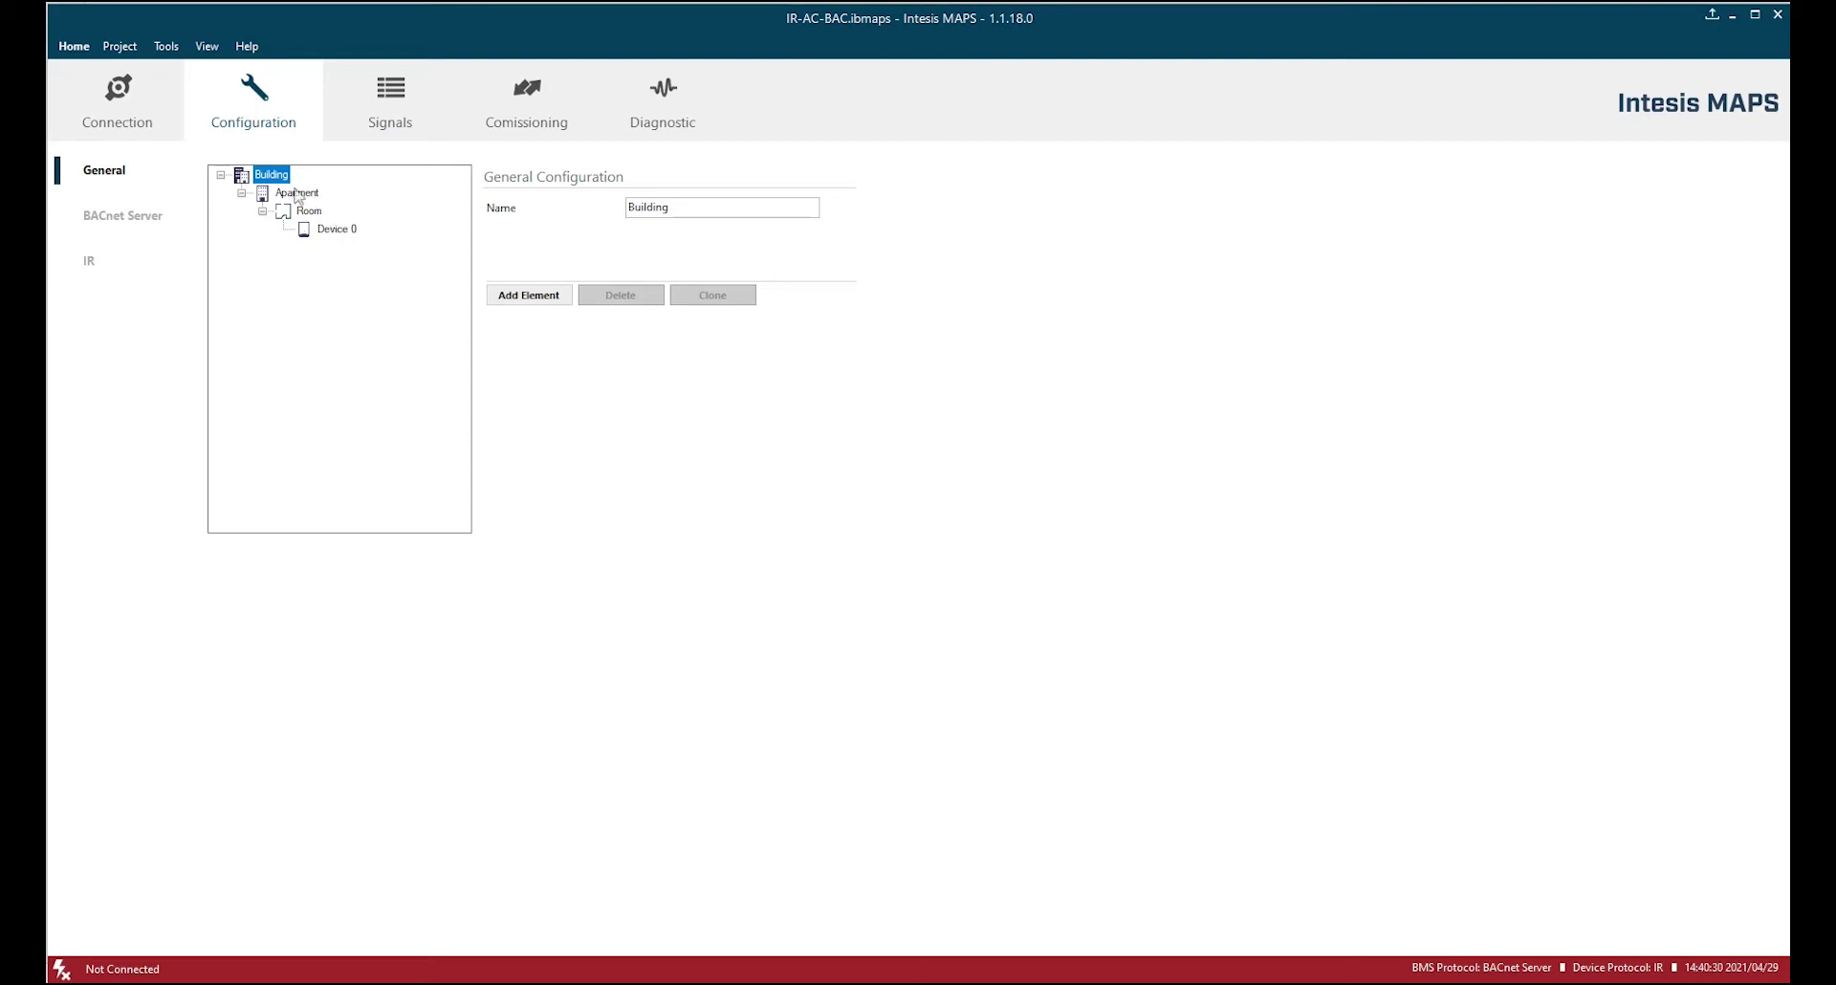
click(296, 193)
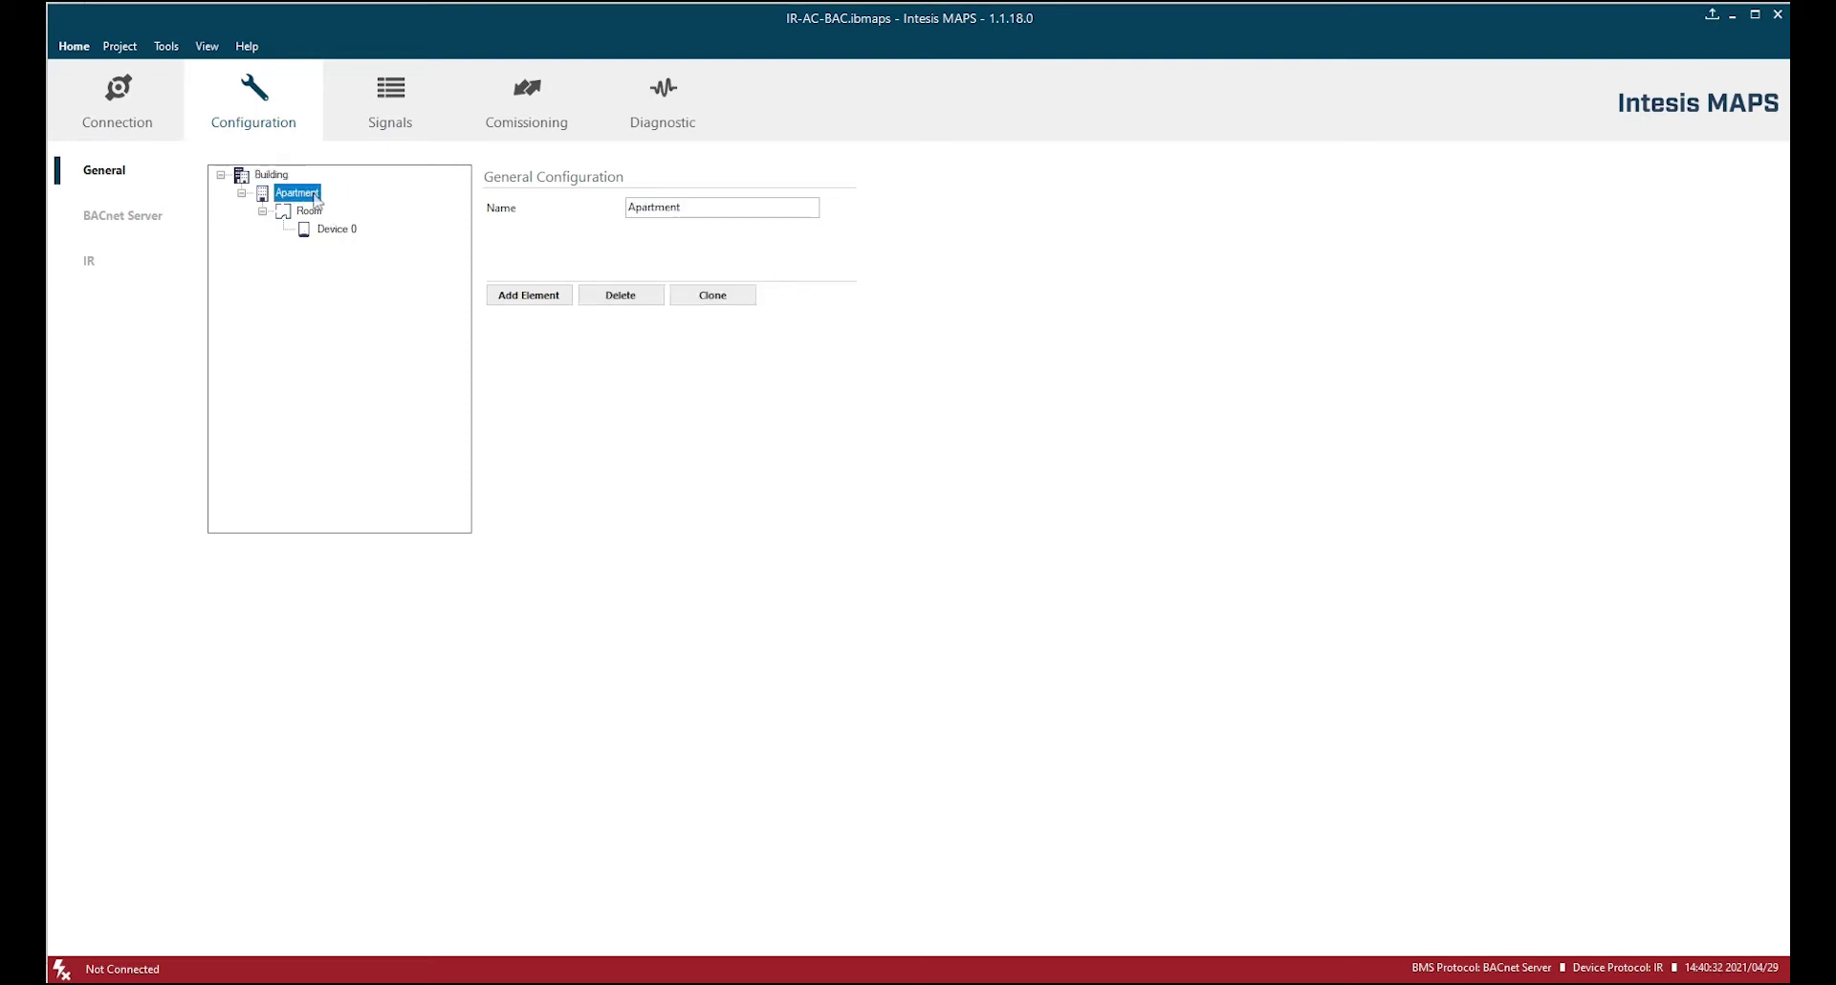
double_click(724, 212)
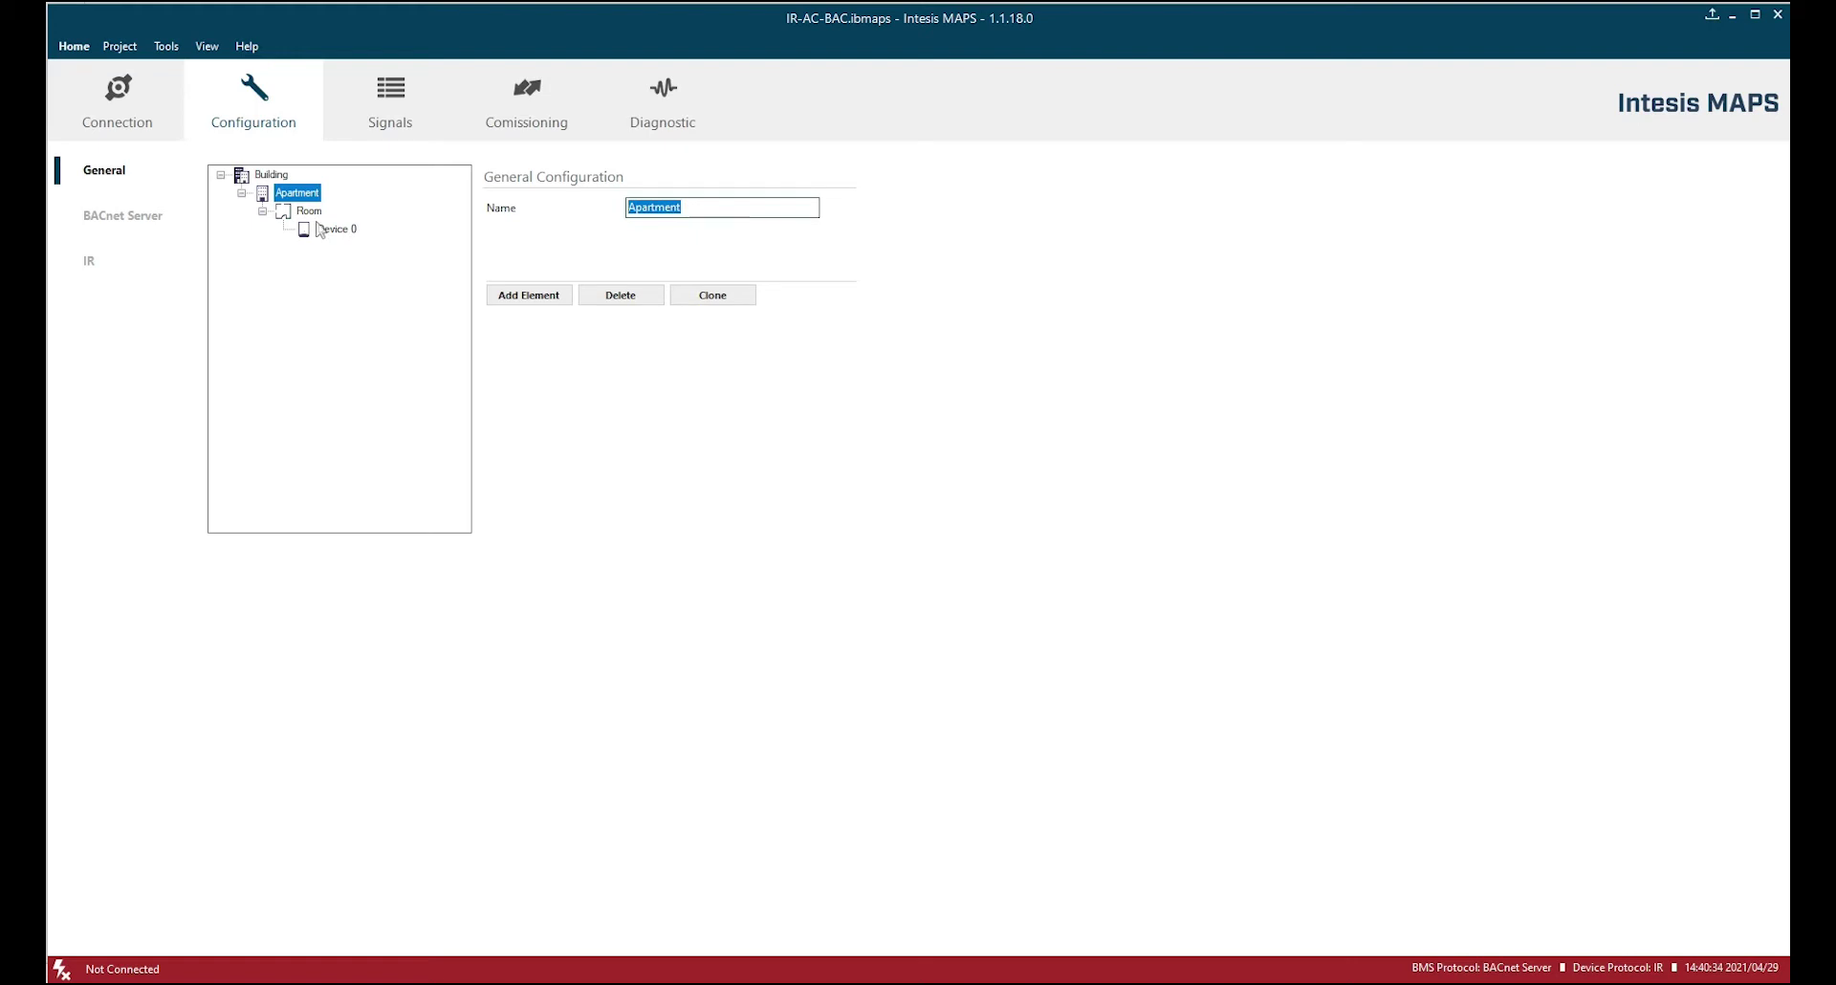
text(Base floor)
- Rename the Room level to Meeting Room and the Device 0 gateway to Split 1
click(307, 211)
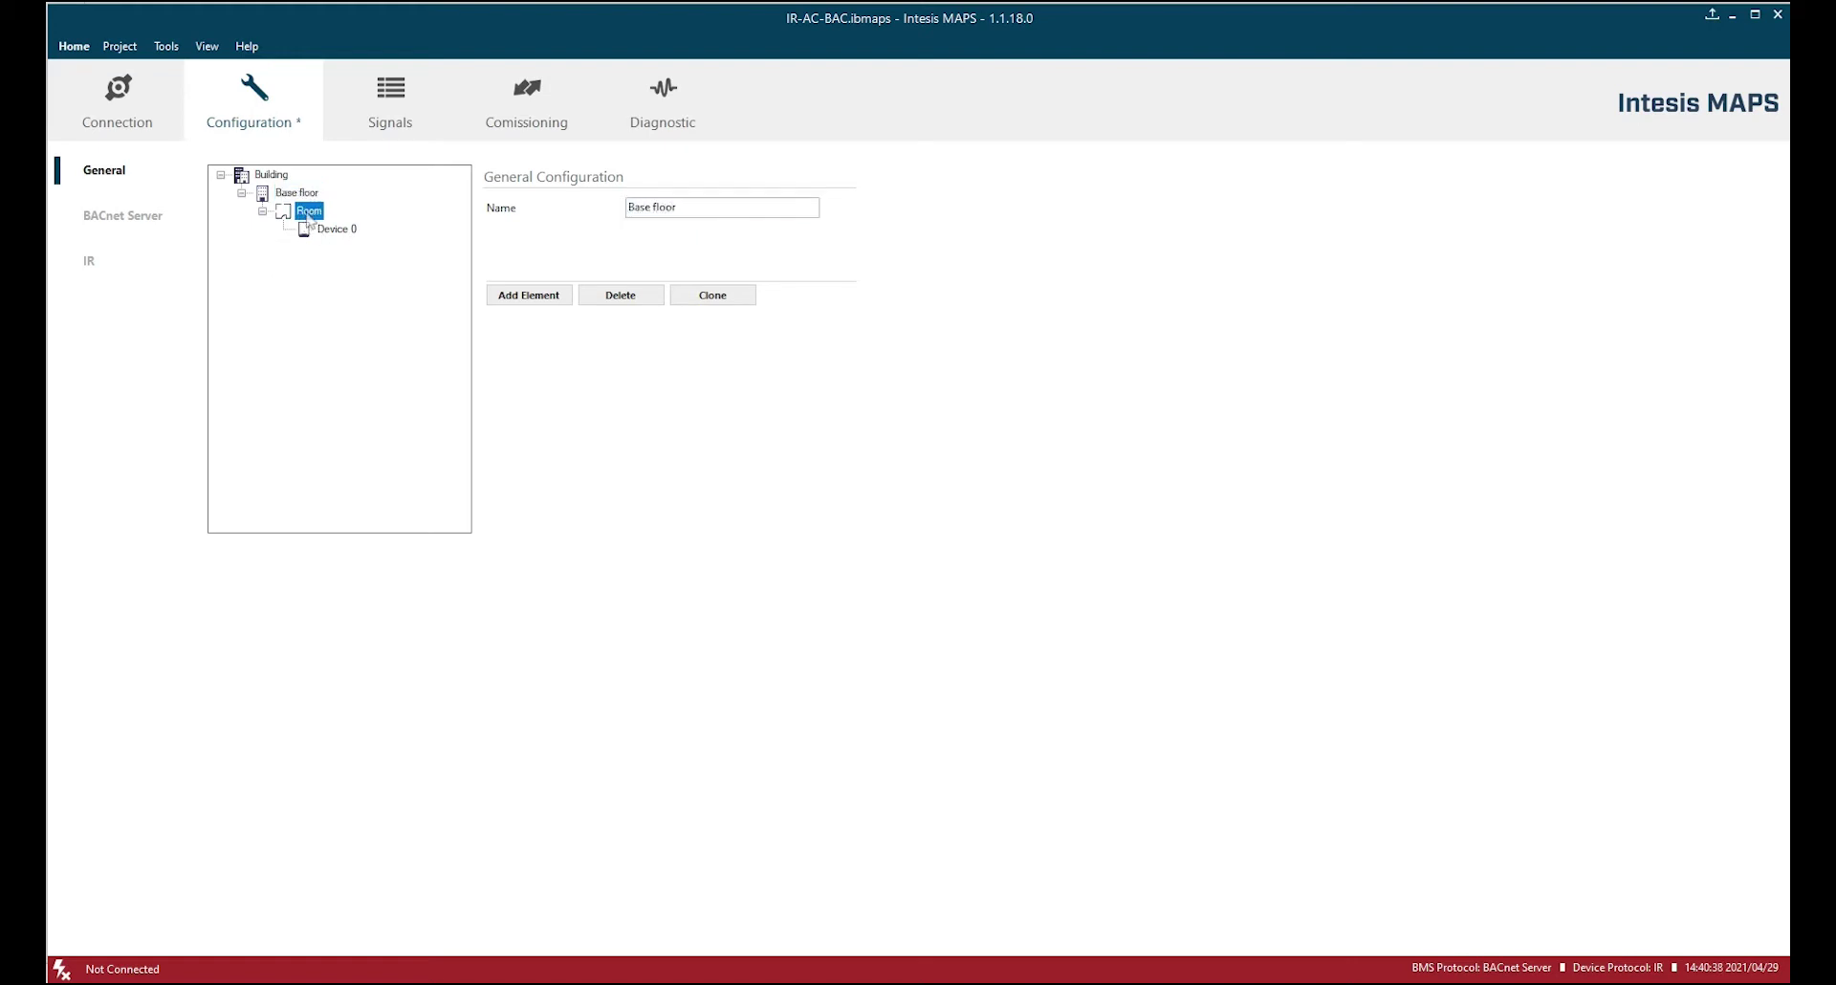
click(630, 207)
text(Meeting Room)
click(330, 230)
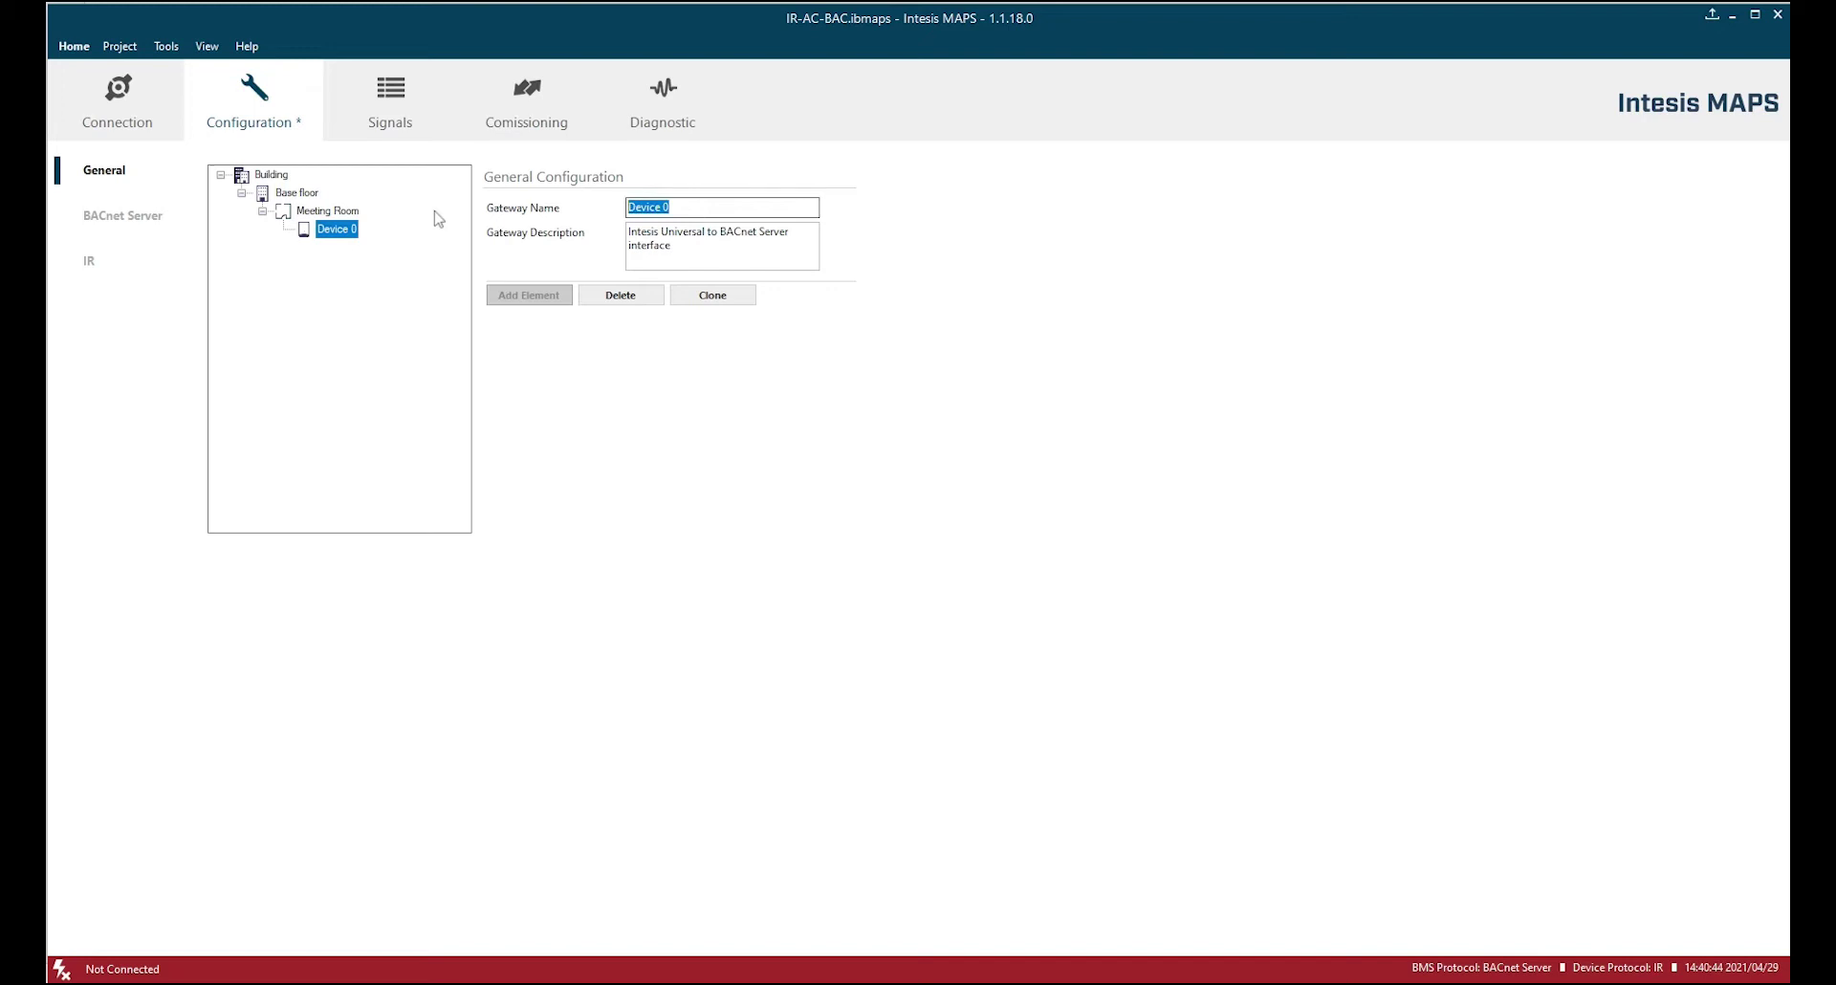
text(Split 1)
click(379, 370)
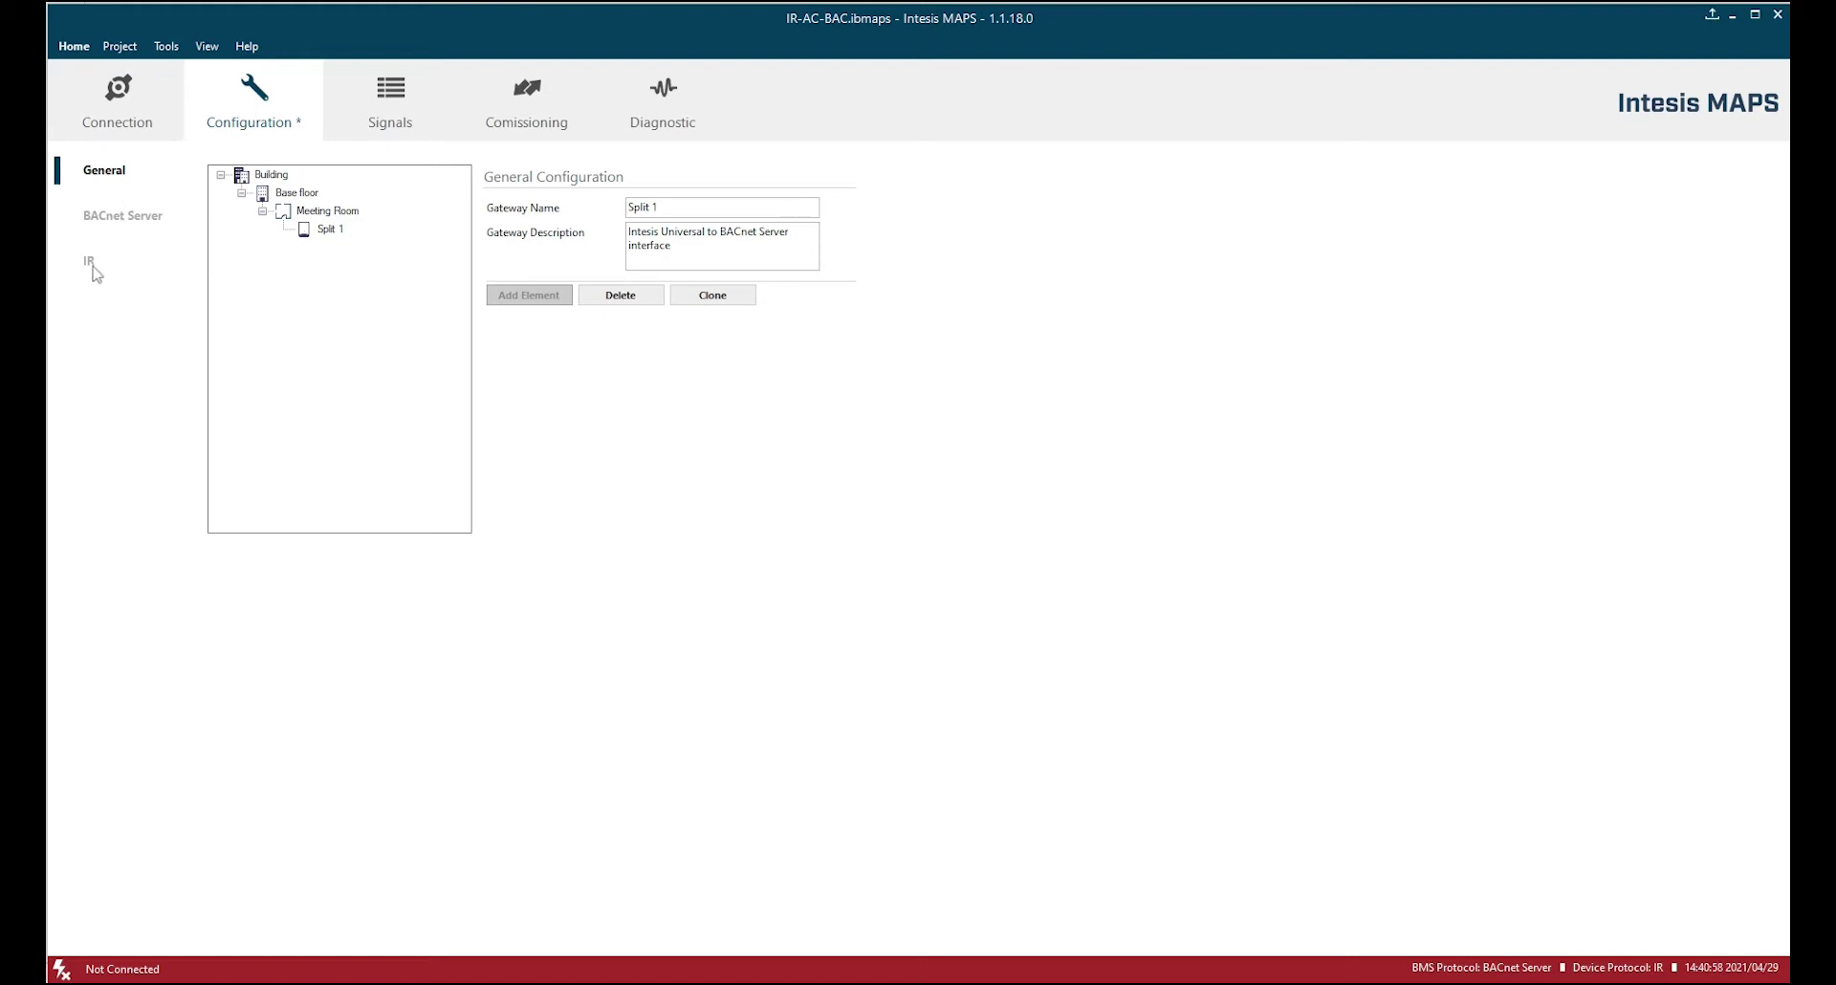
- Open the BACnet Server settings and inspect the Device Instance value 246000
click(108, 223)
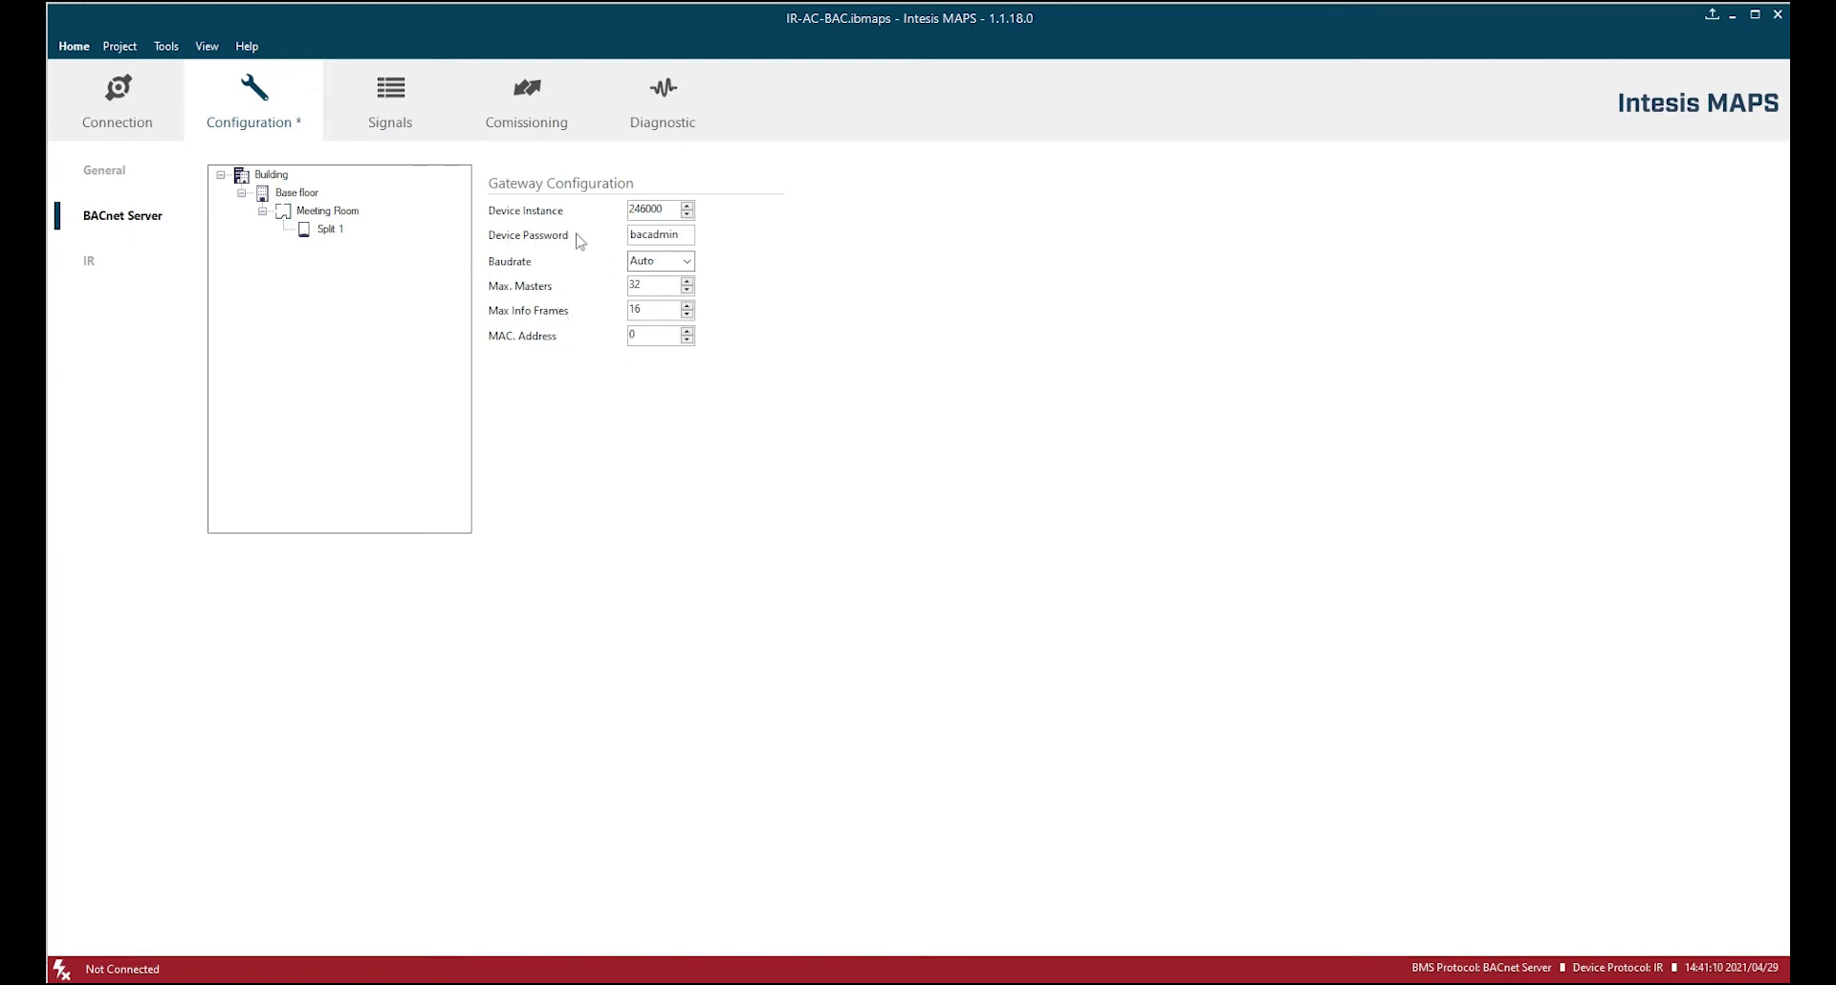
click(659, 210)
- Update the IR remote database on the IR page and acknowledge the success message
click(90, 264)
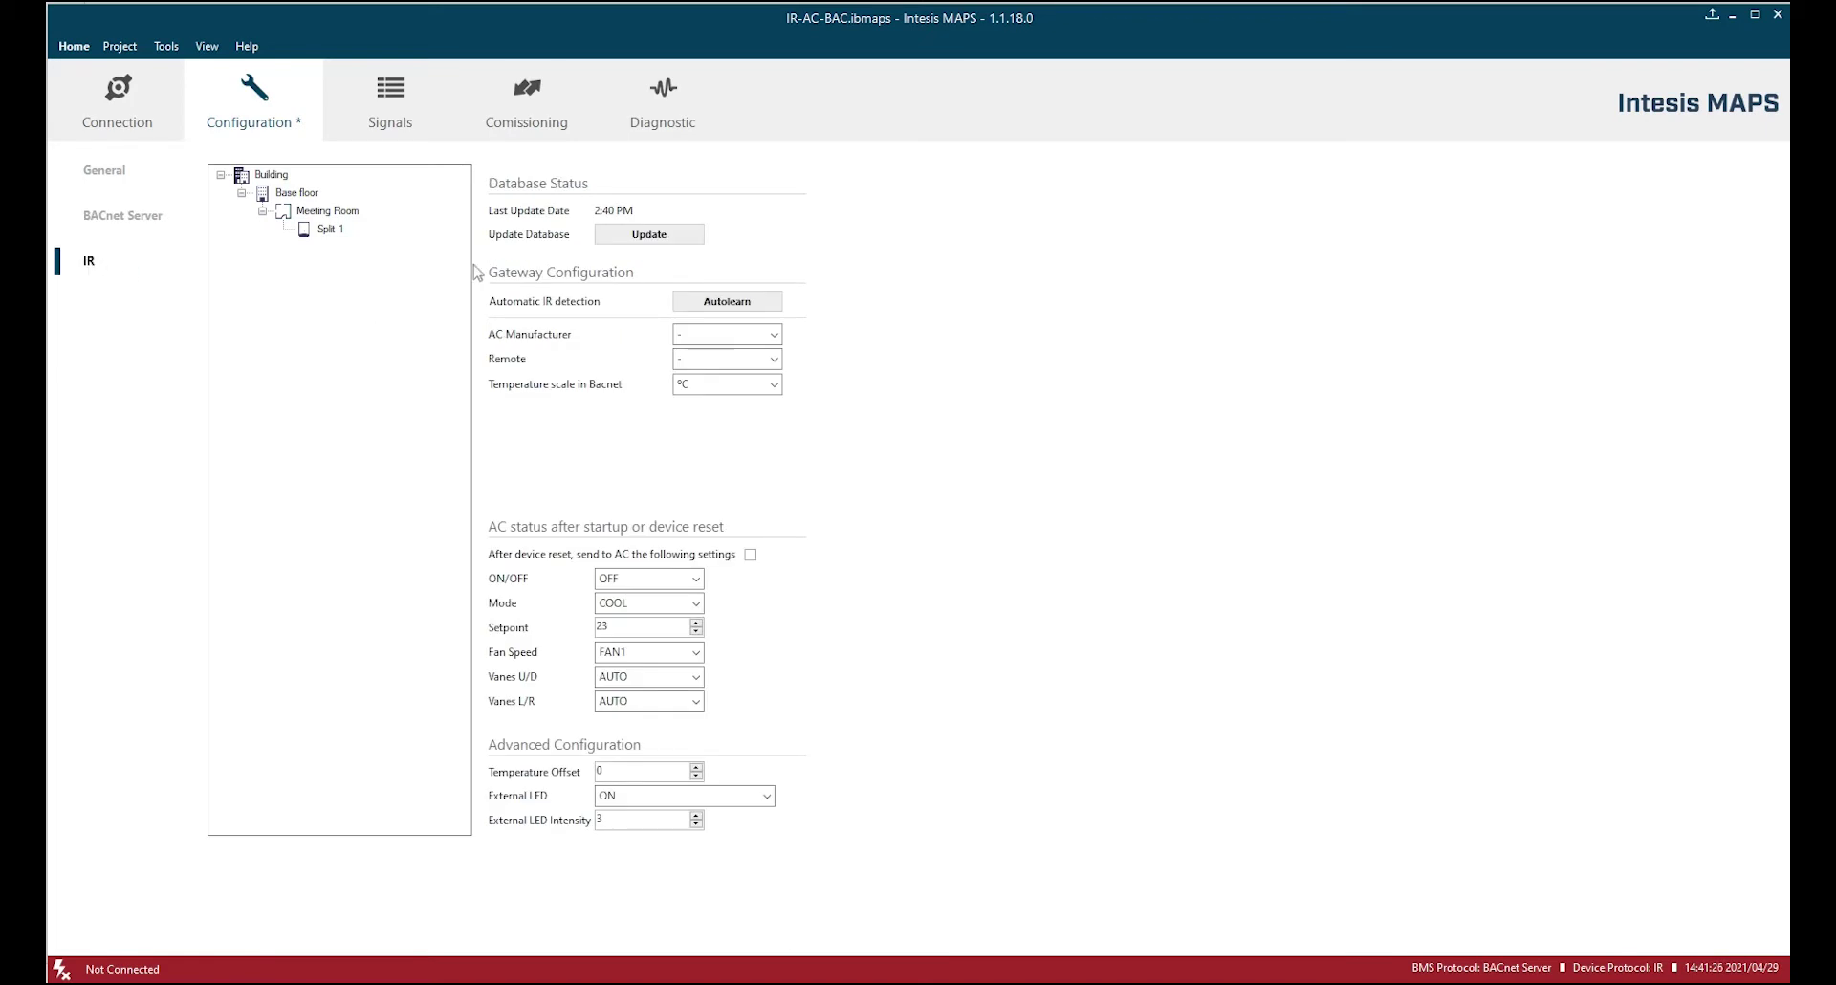
click(625, 239)
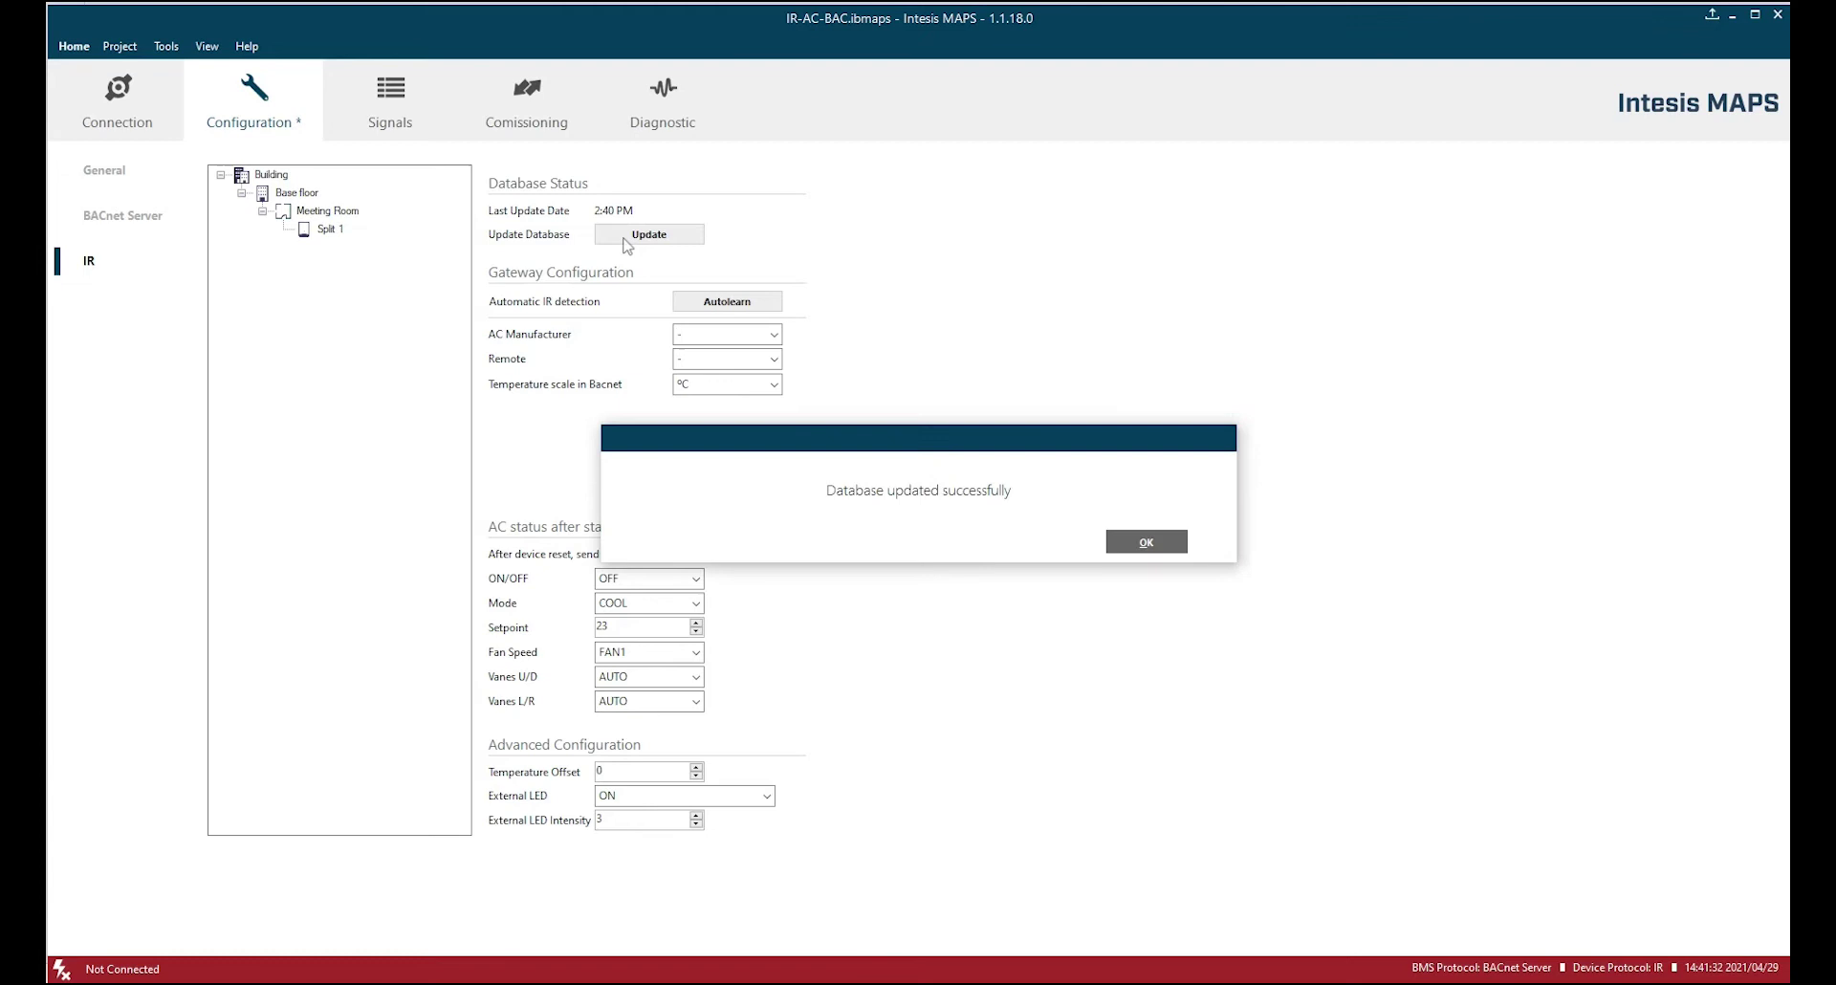
click(1147, 542)
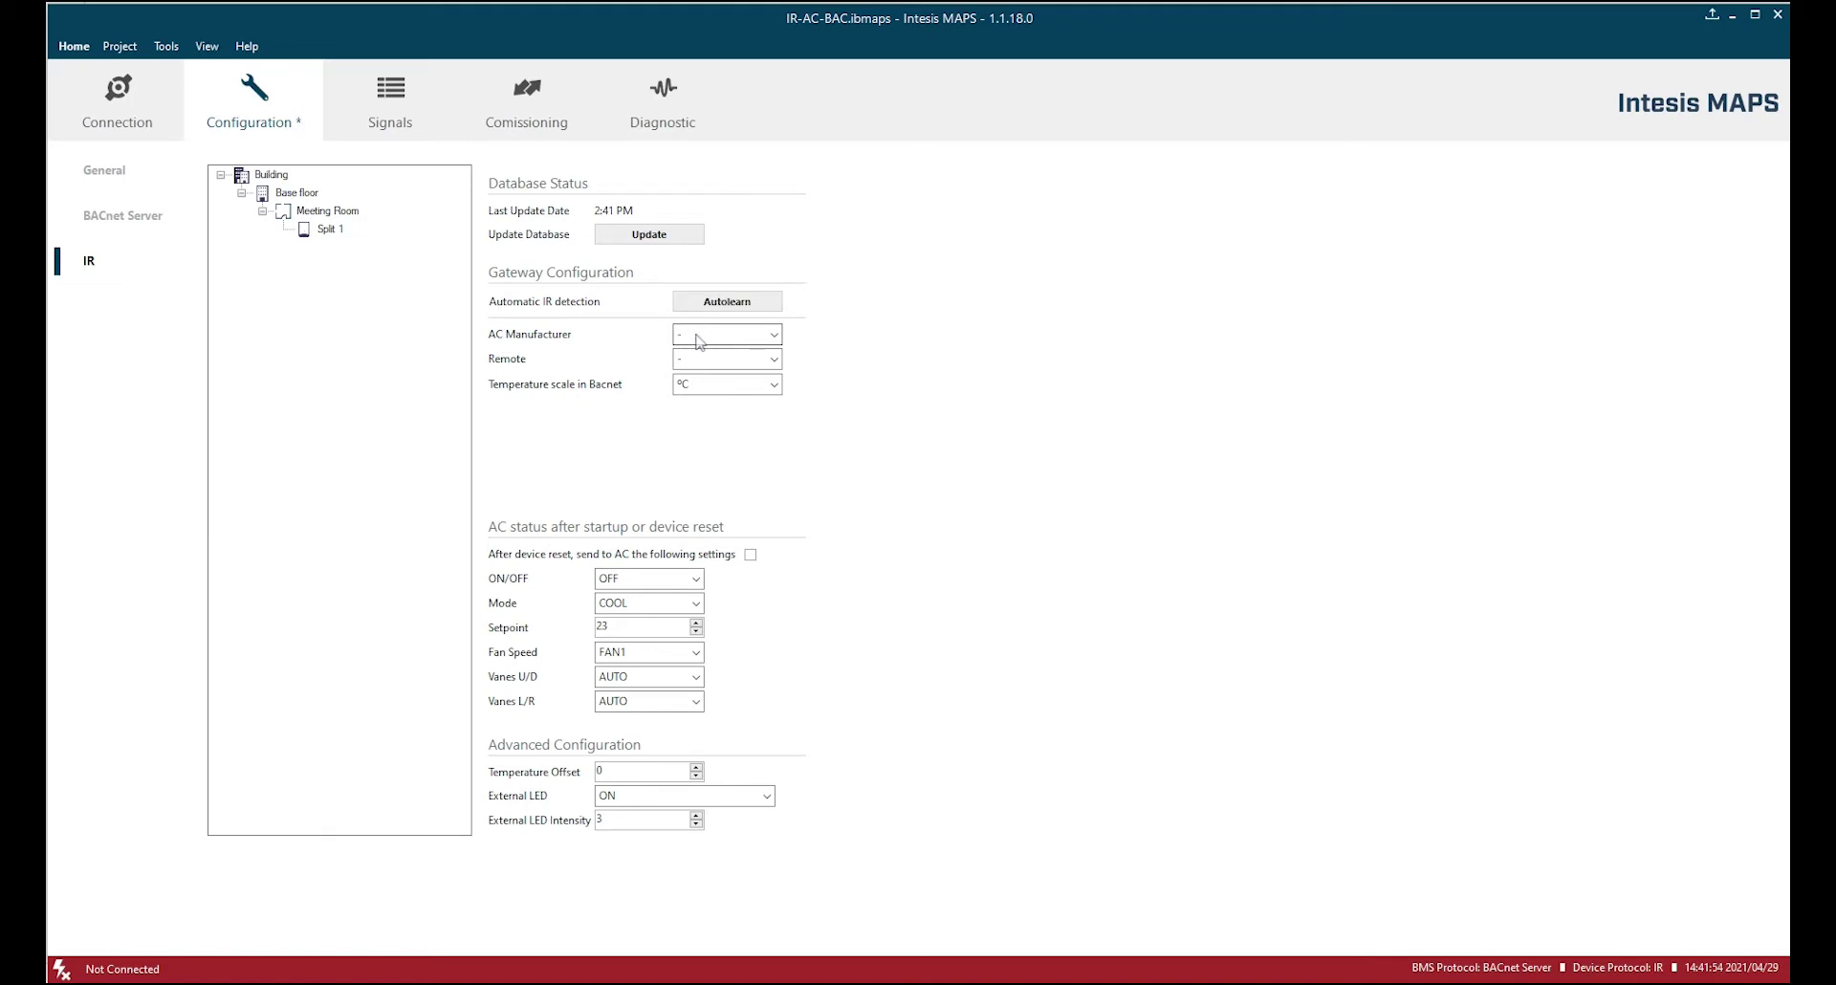
- Select Split 1 and try Panasonic as AC manufacturer with remote model CS-QE **
click(727, 337)
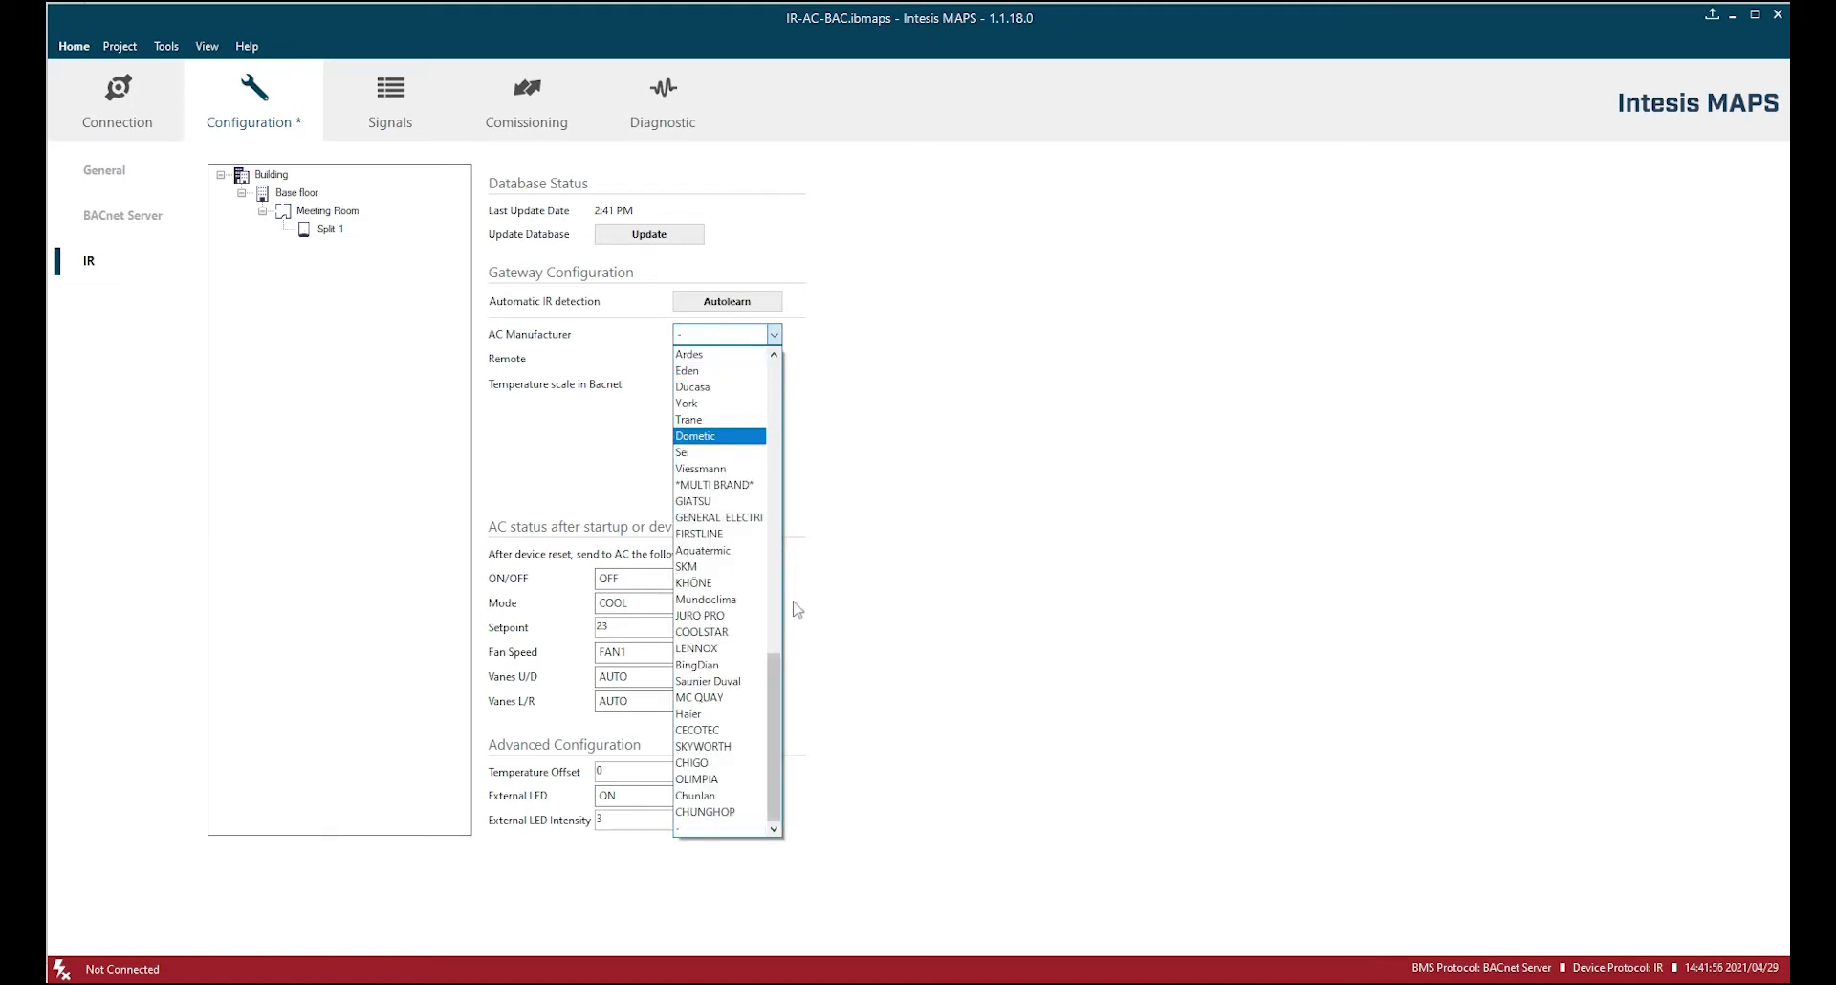
click(402, 325)
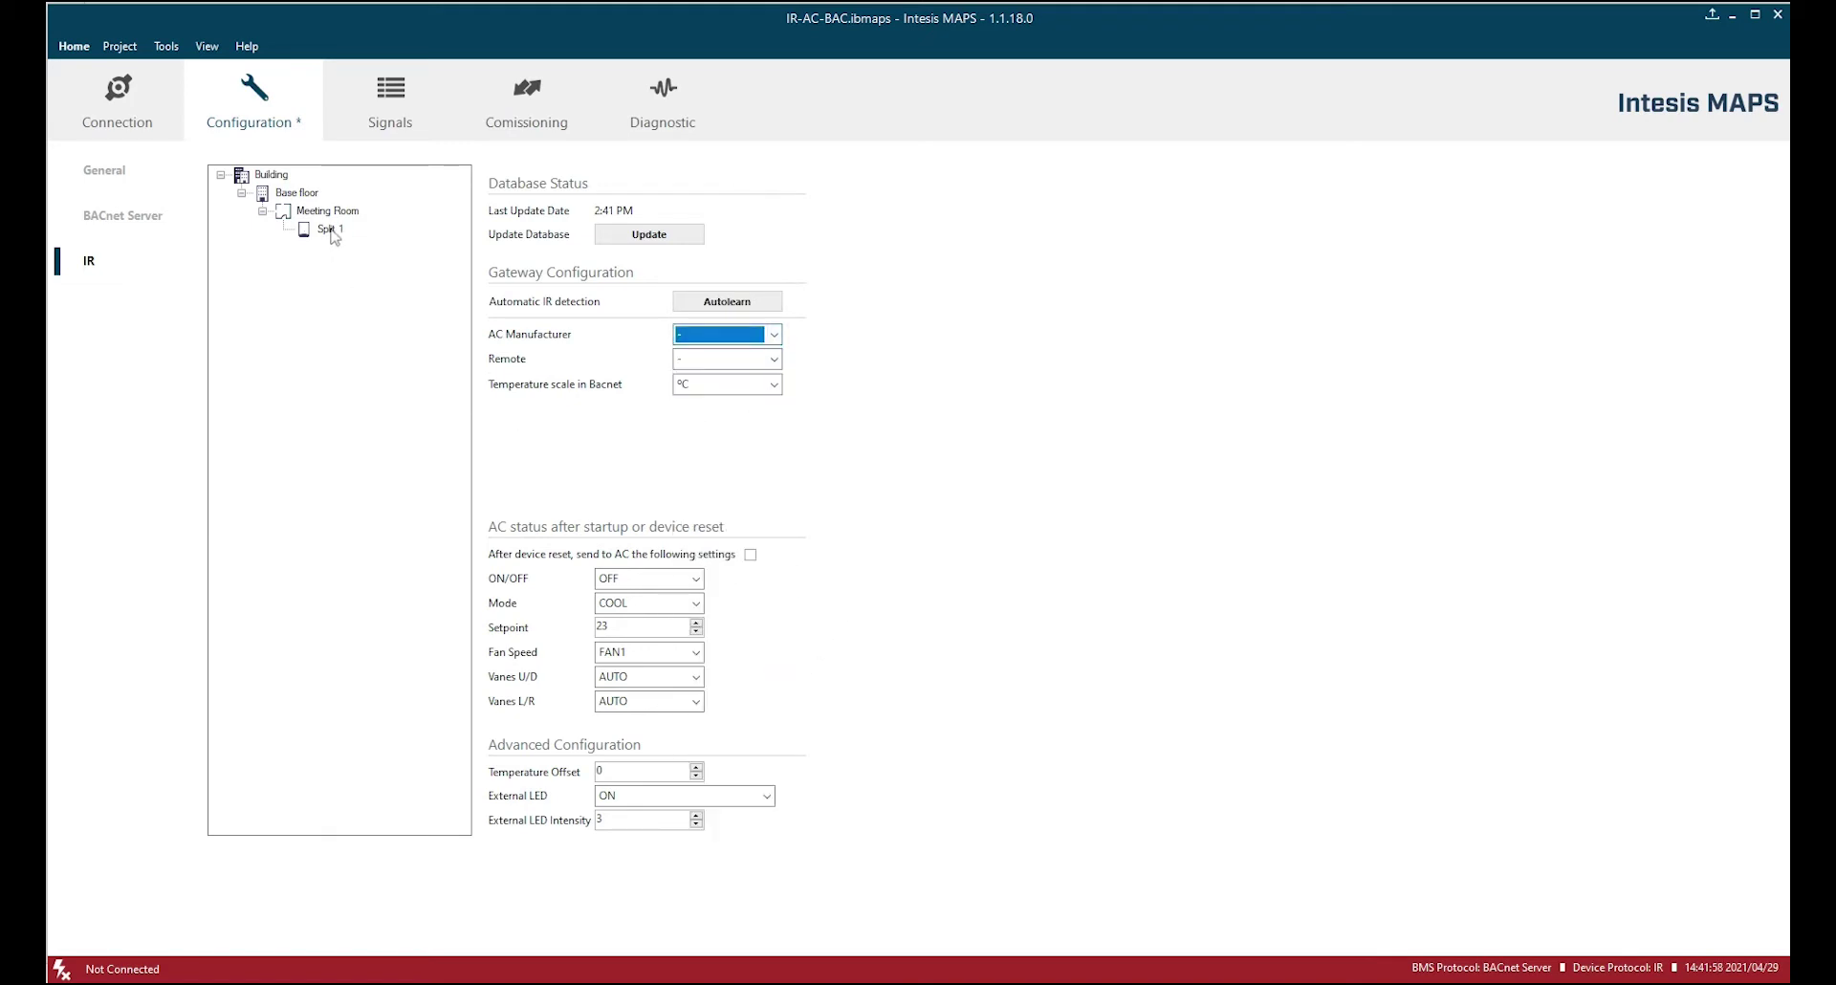
click(331, 231)
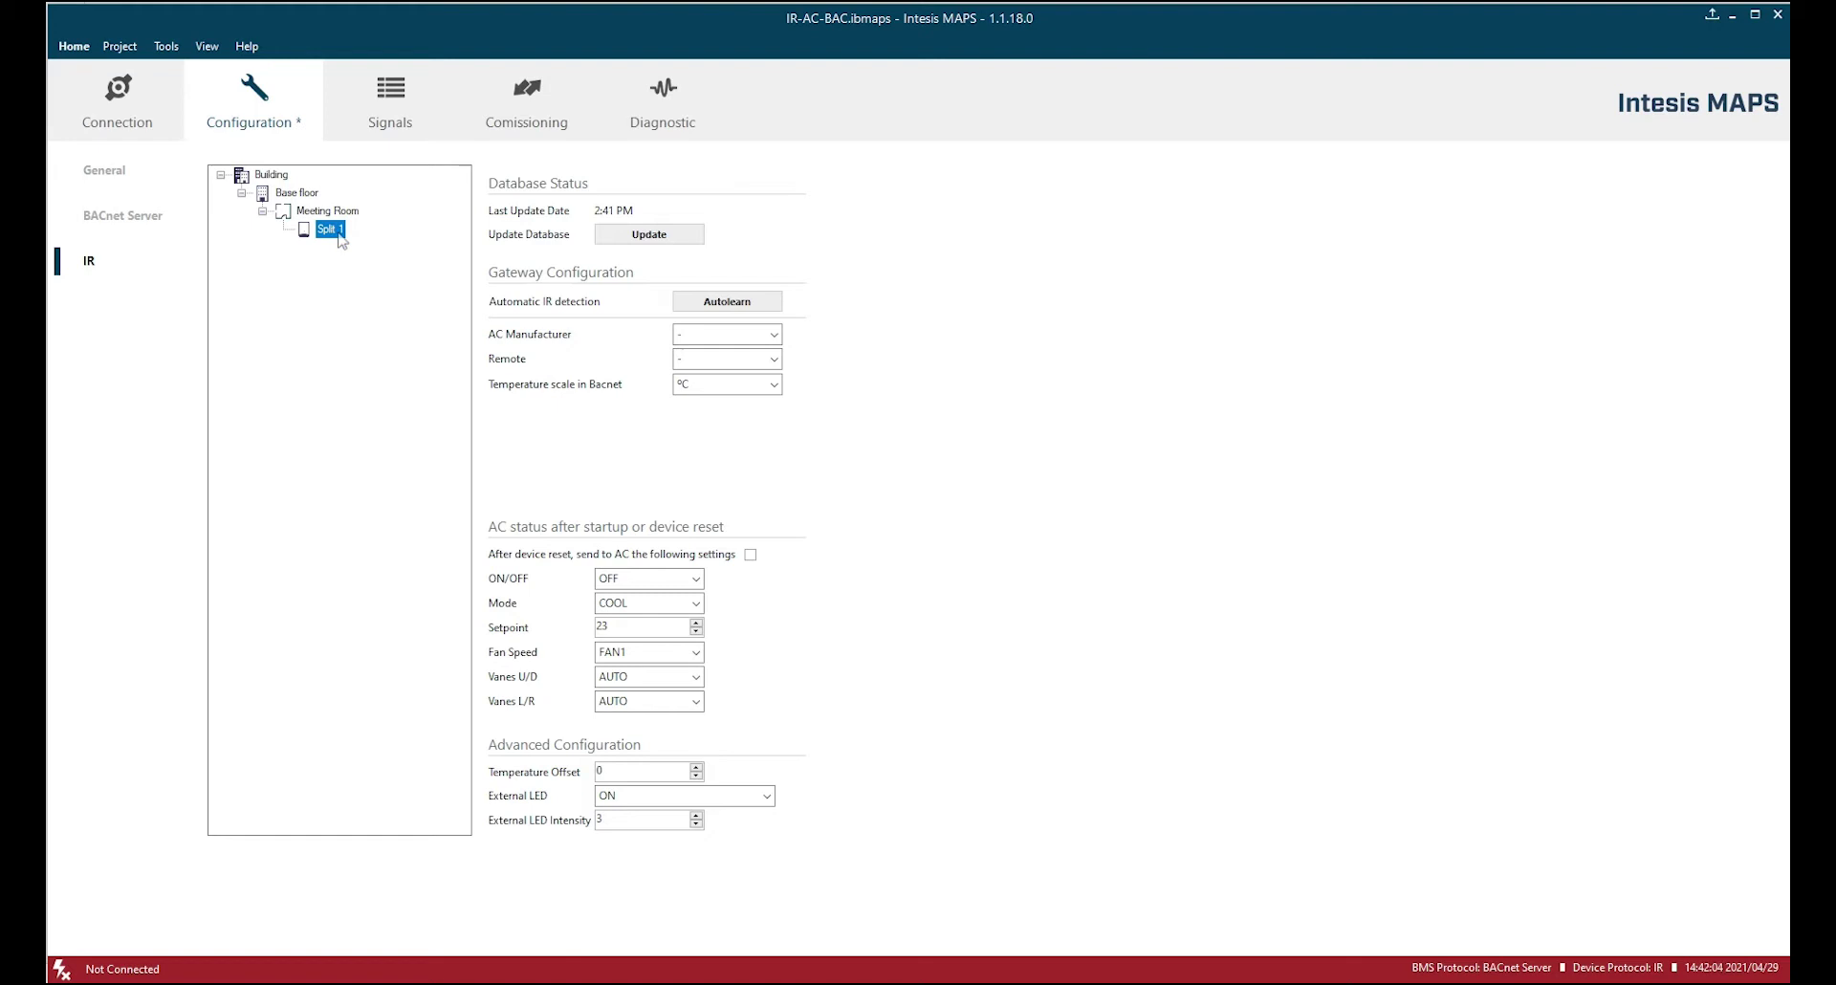
click(747, 337)
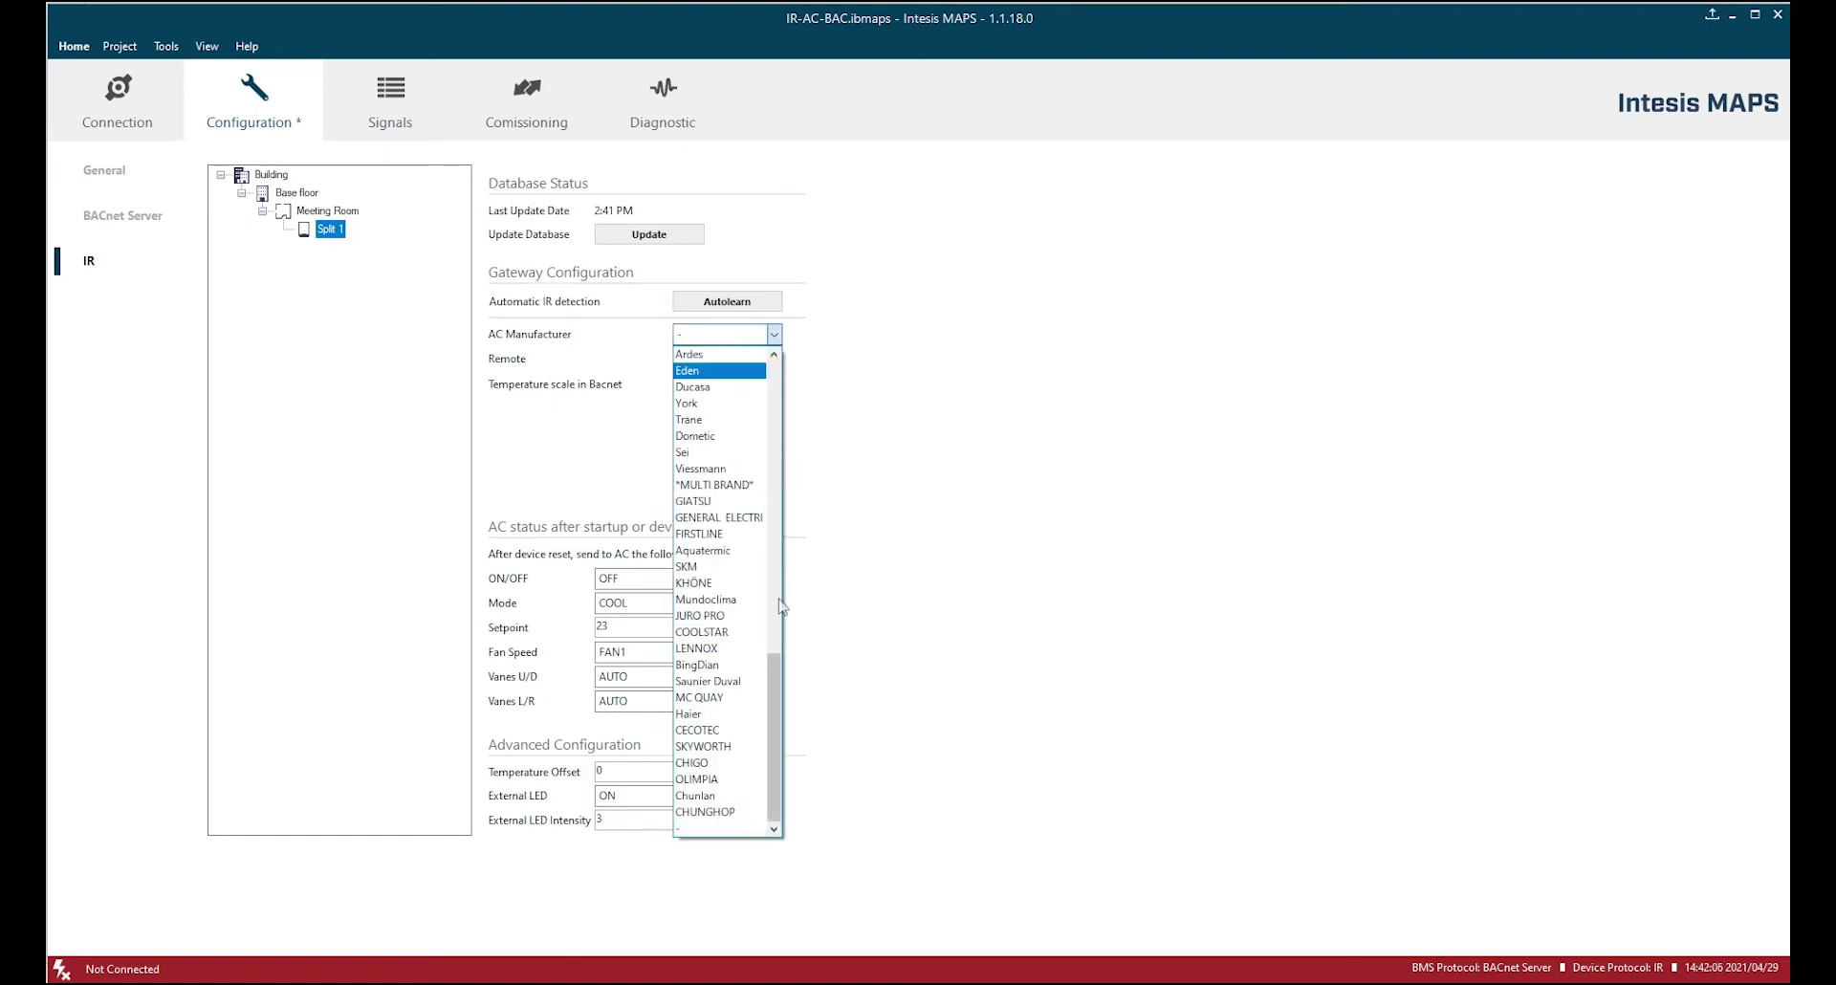
drag(780, 674, 780, 356)
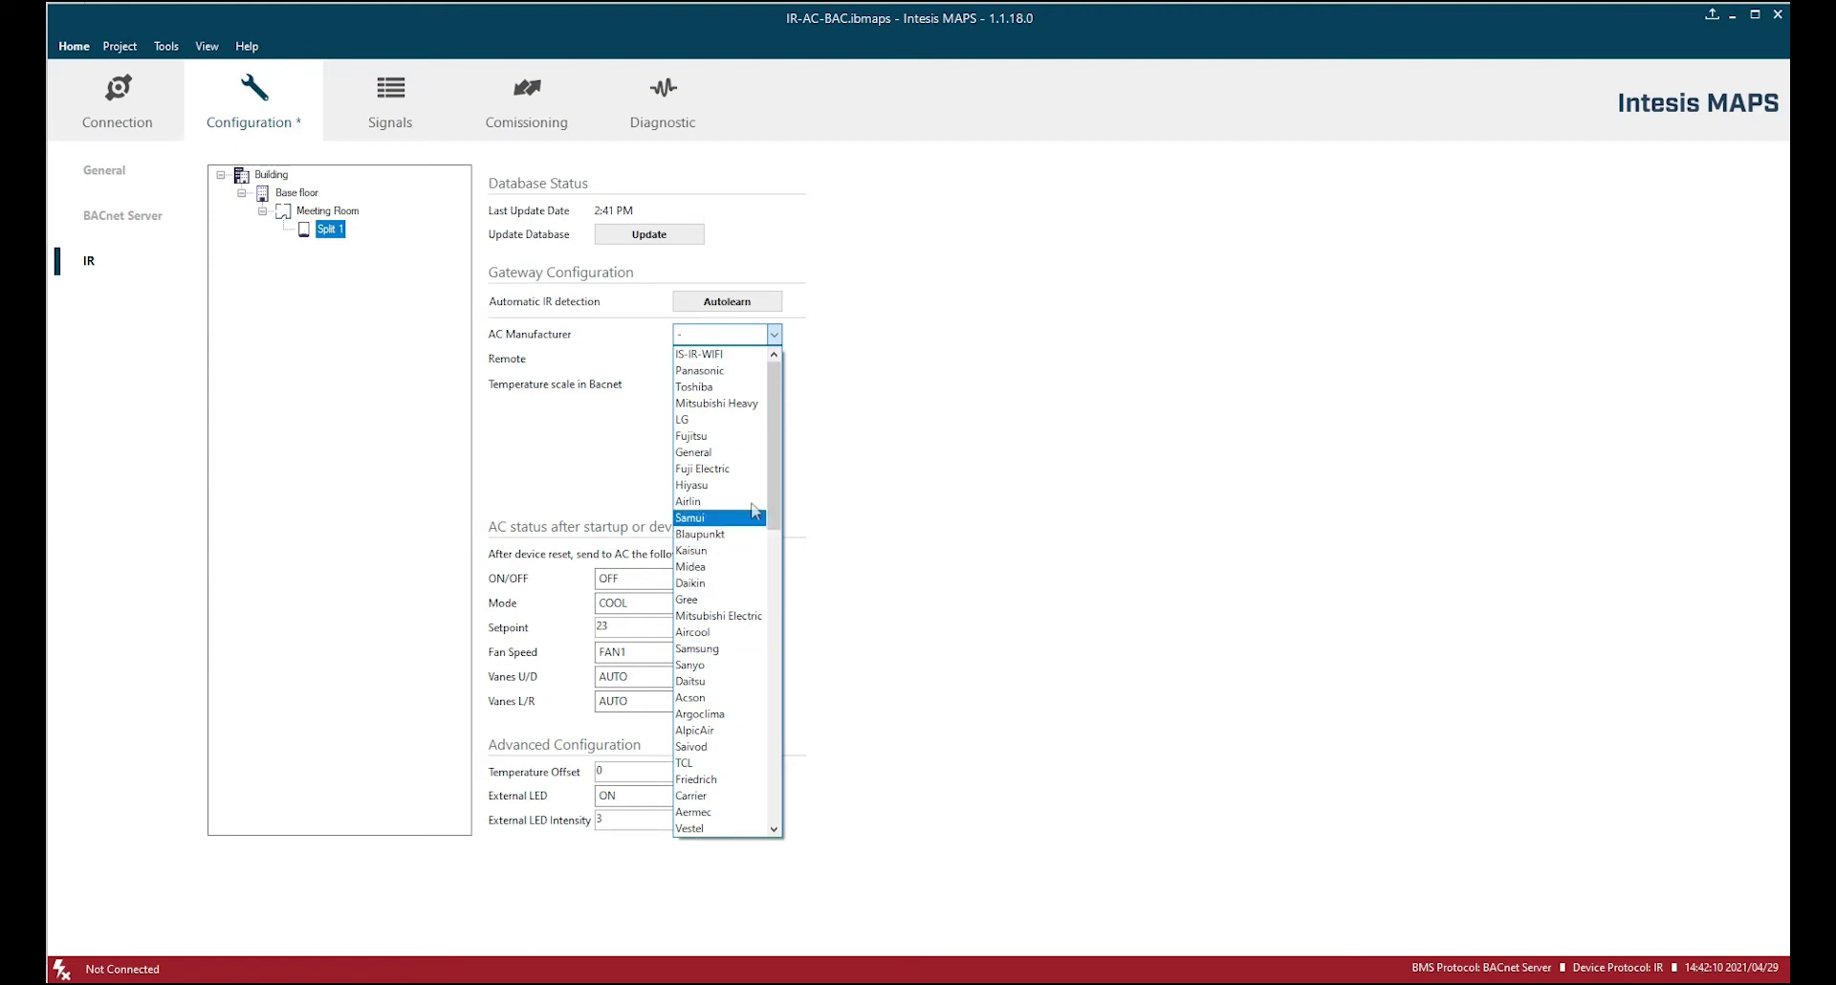
click(760, 373)
click(774, 361)
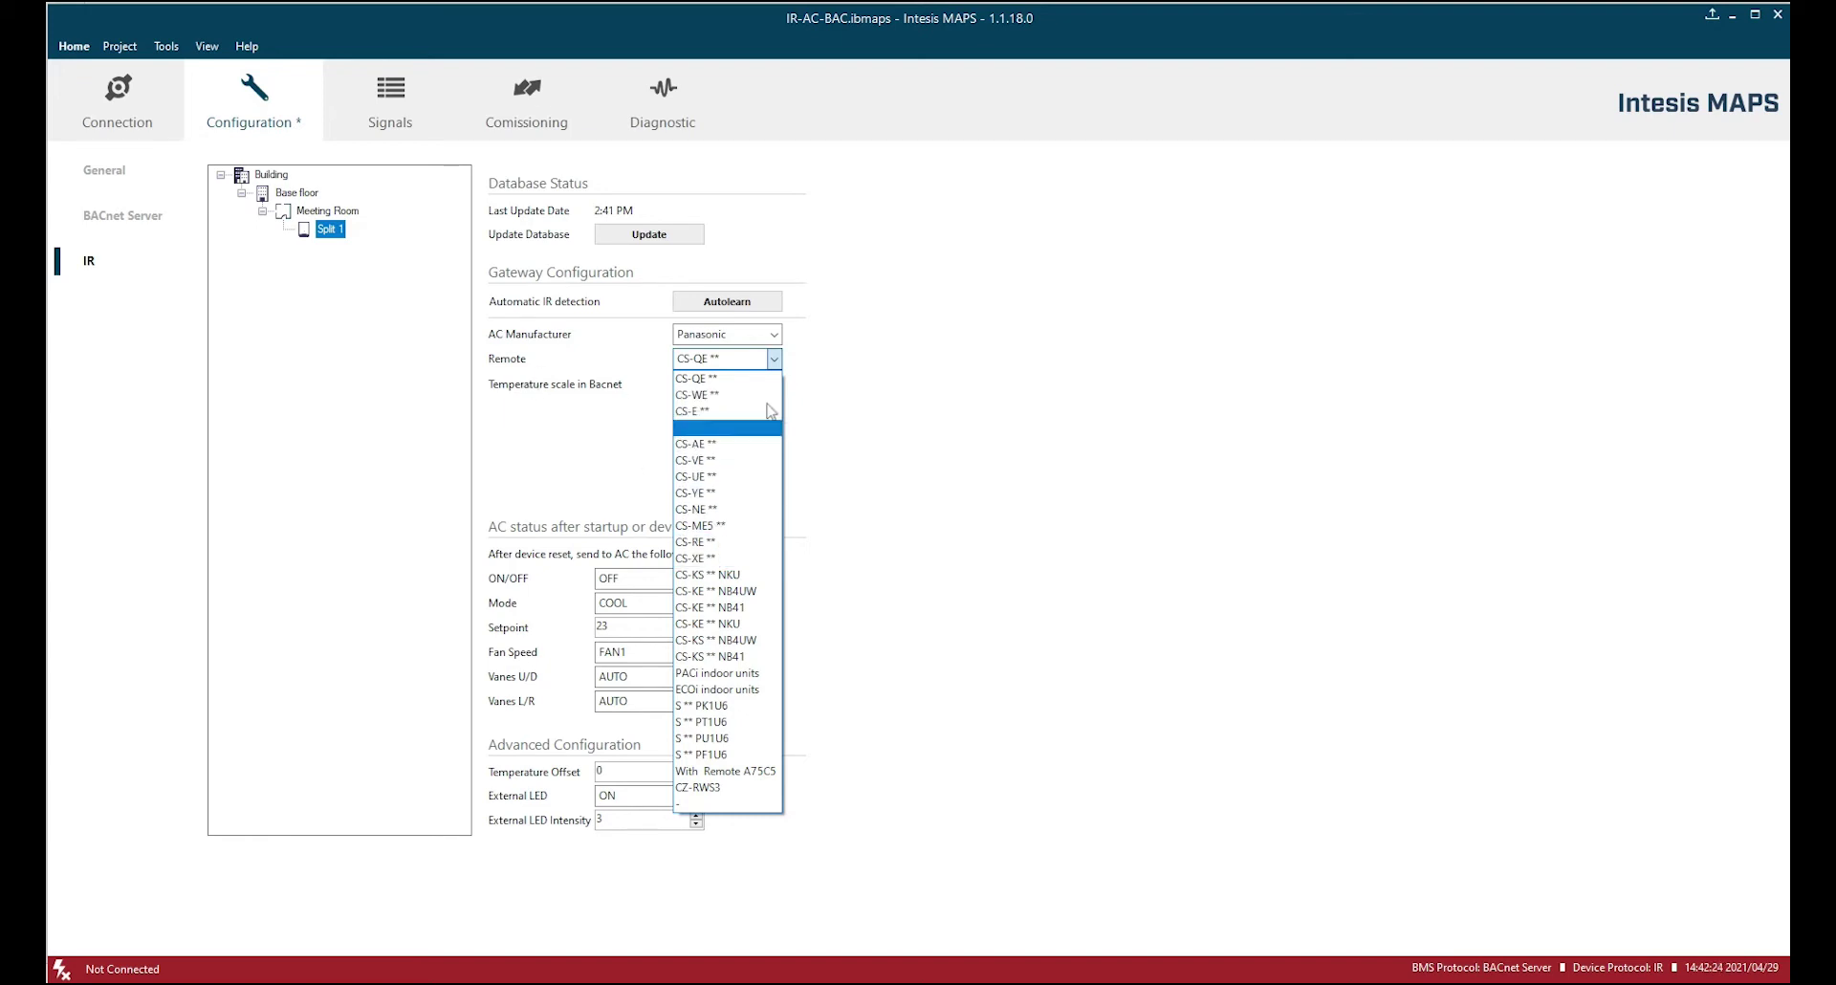
click(812, 354)
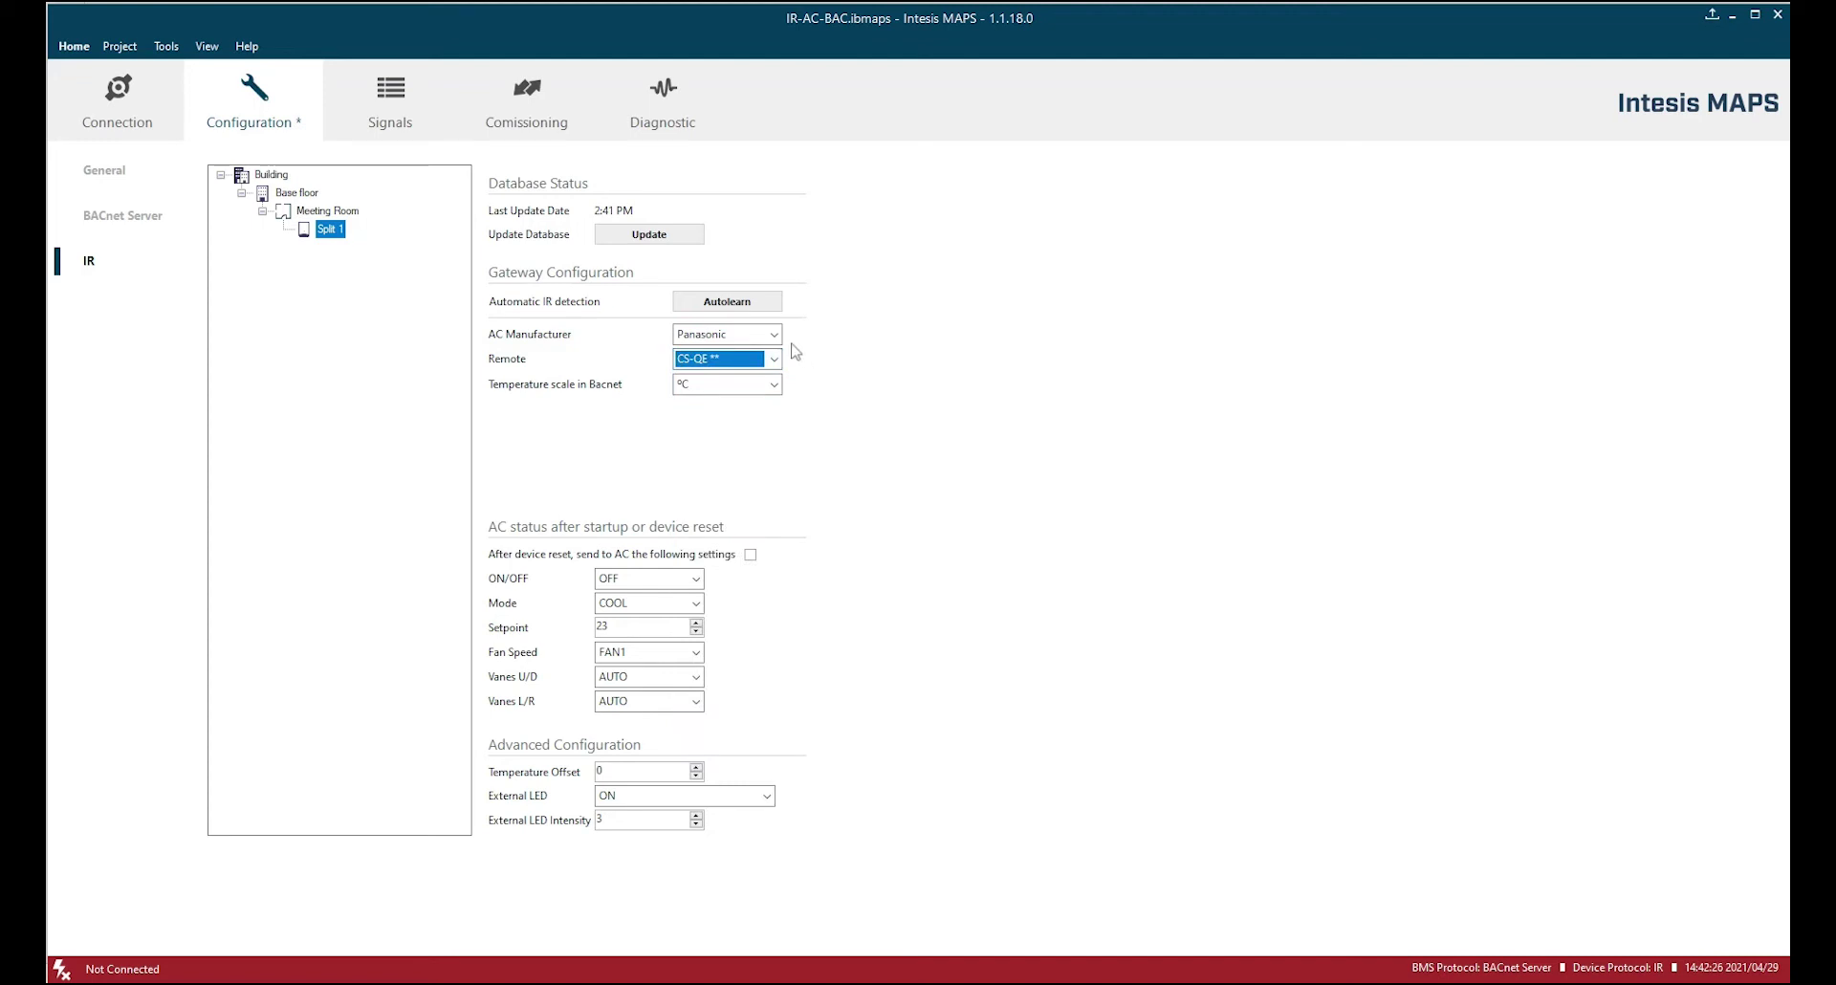
- Set AC manufacturer to IS-IR-WIFI, remote to RCF_1, and BACnet temperature scale to °C
click(774, 335)
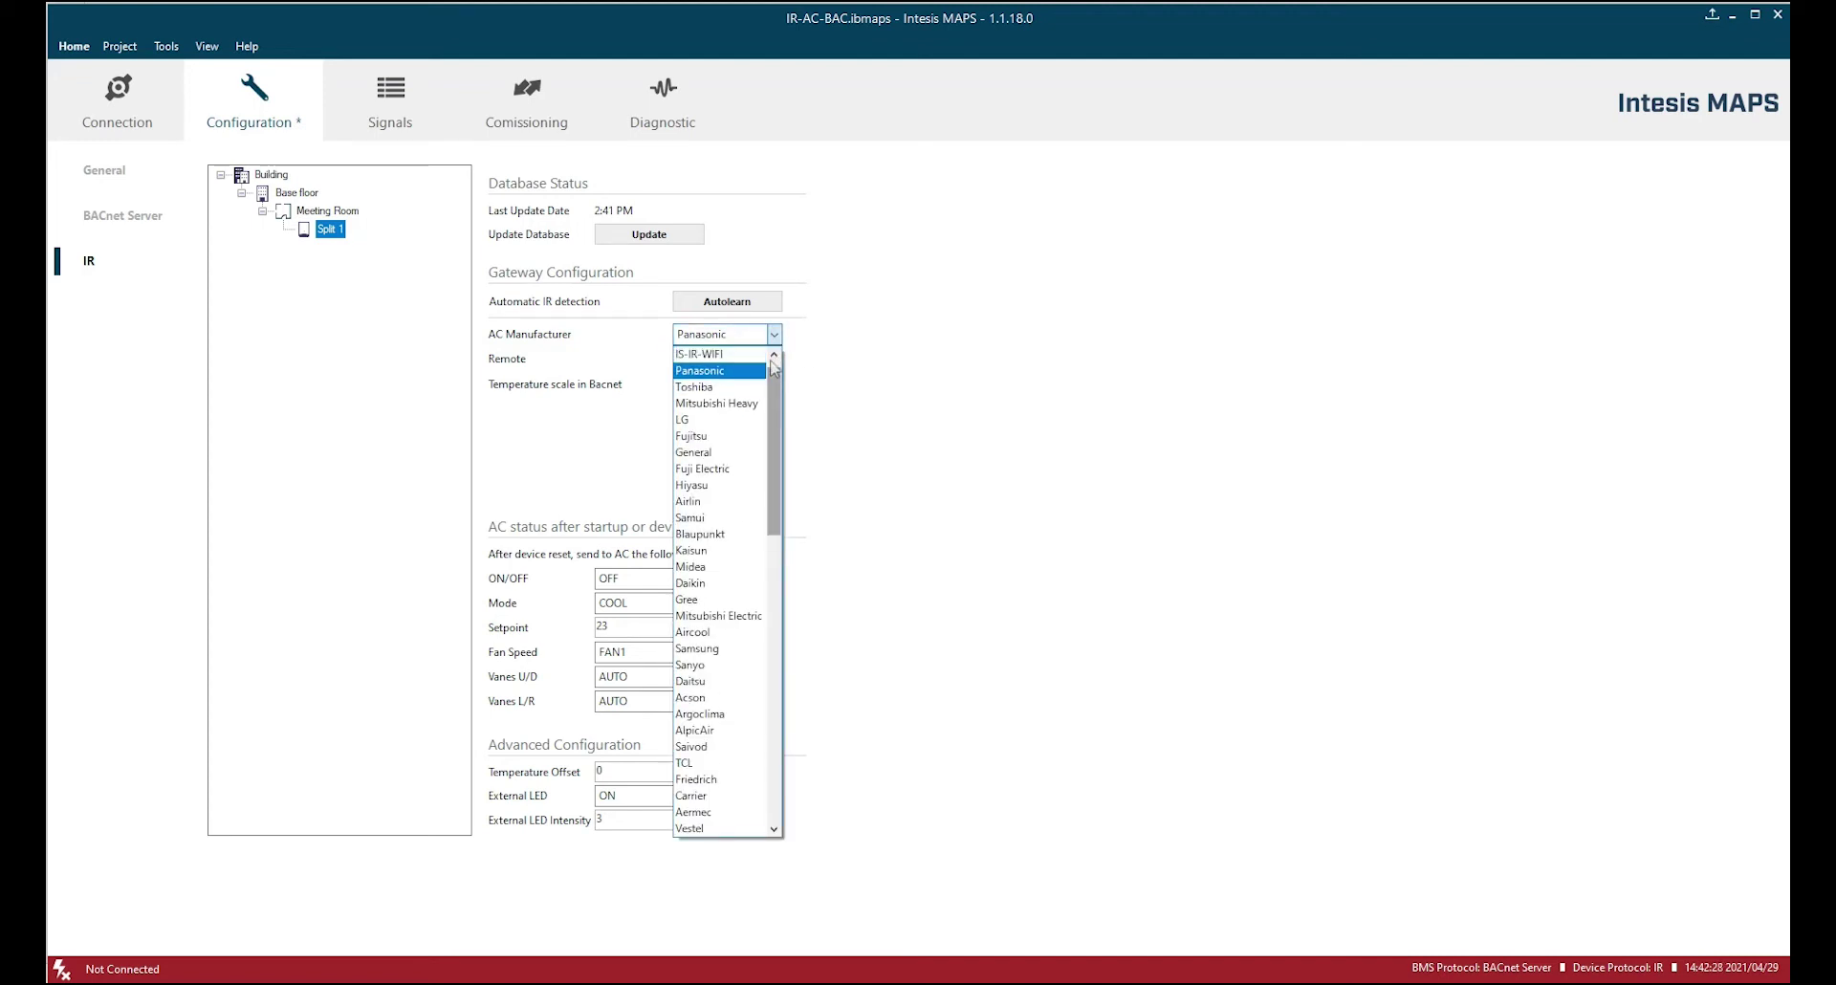
click(688, 355)
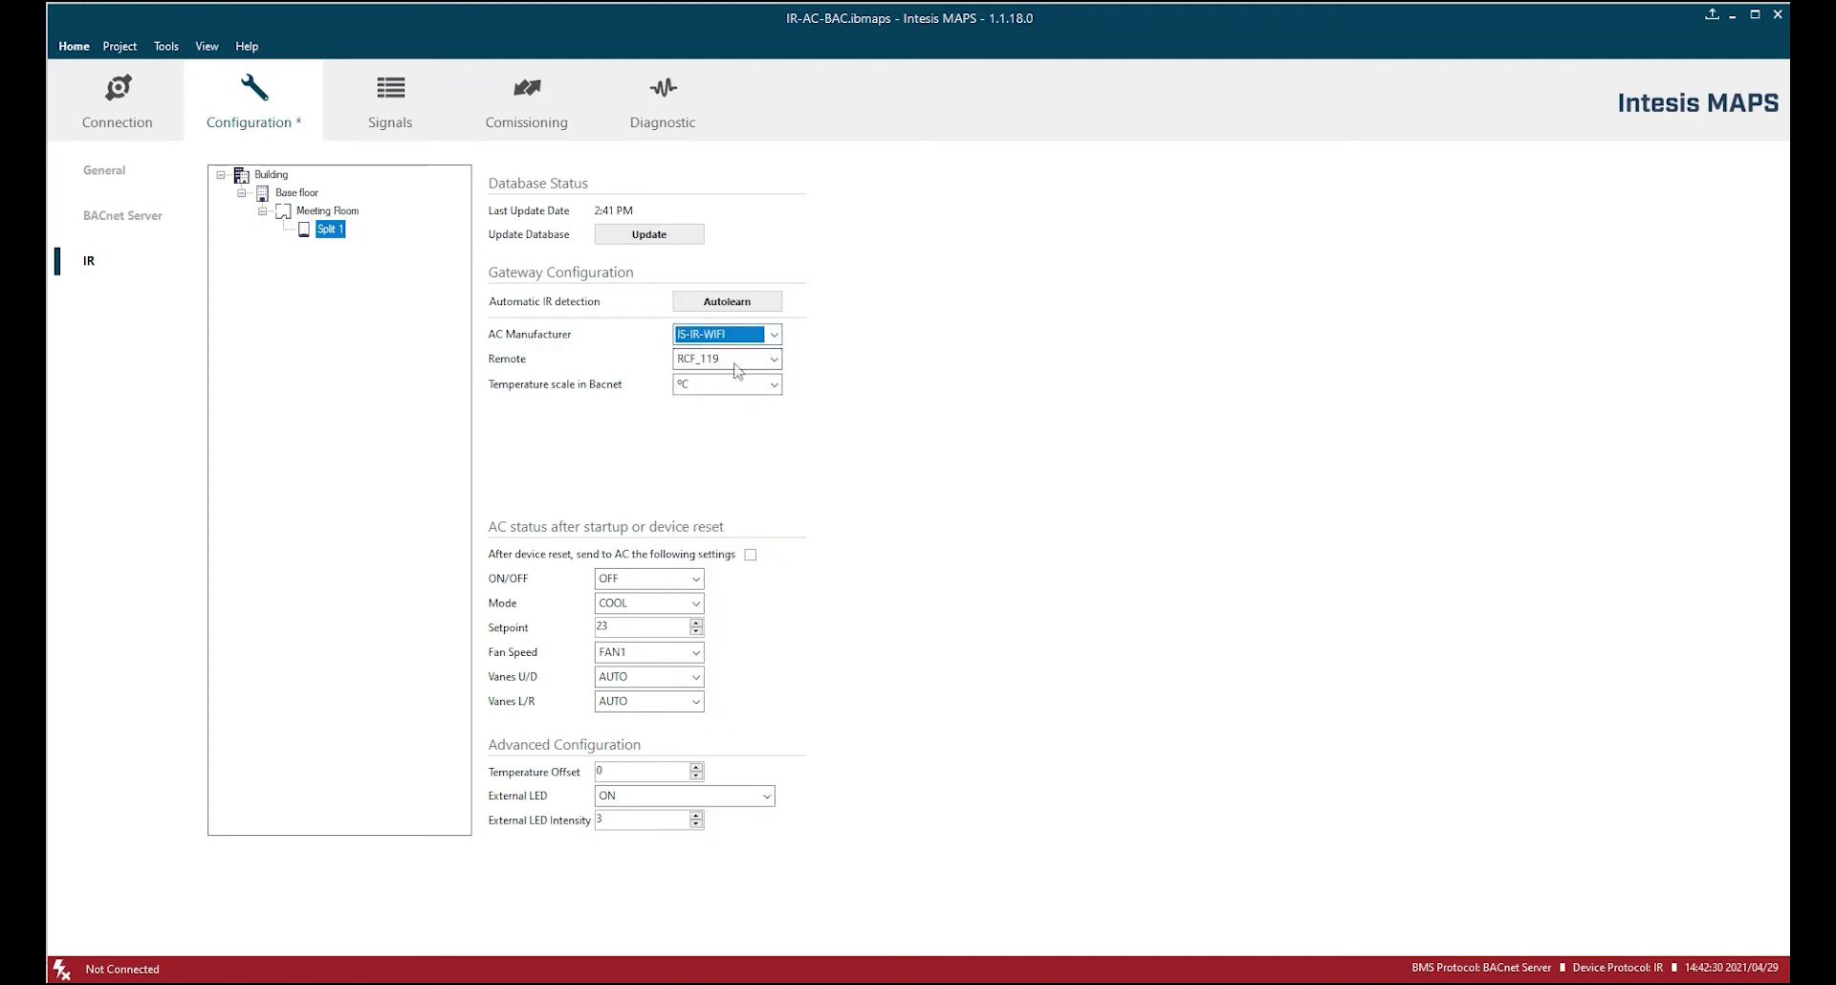
click(774, 359)
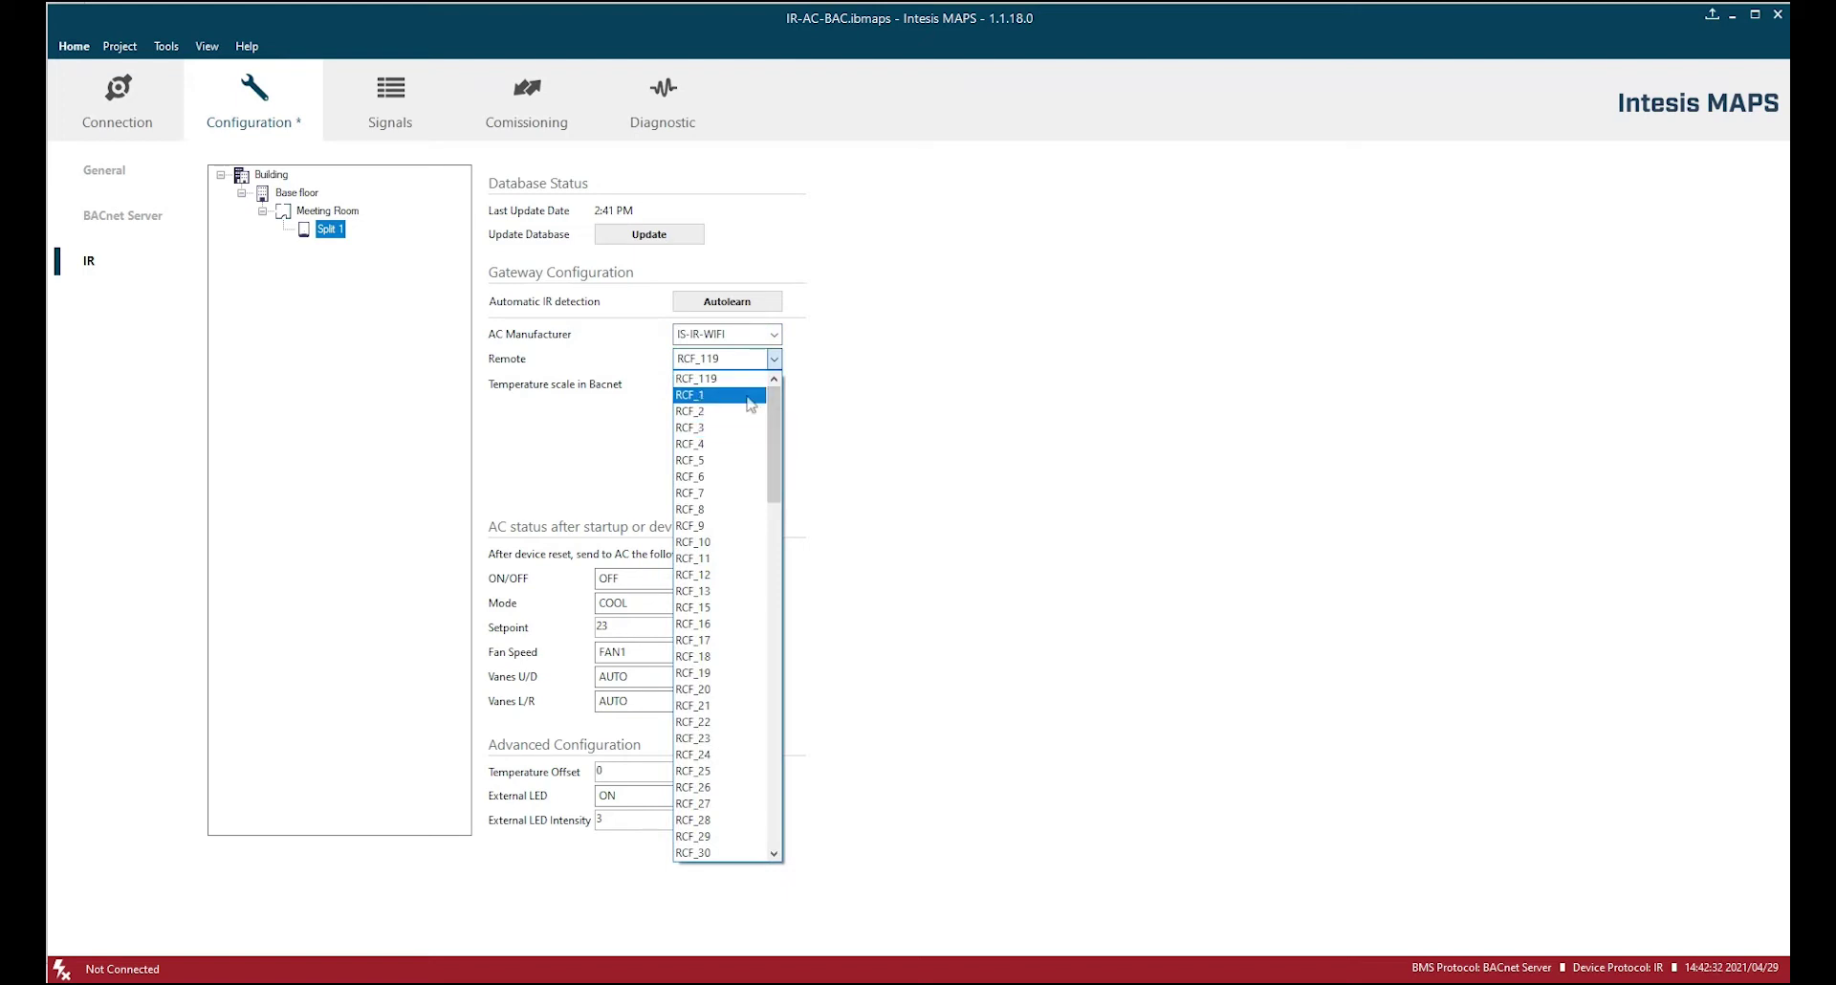
click(751, 396)
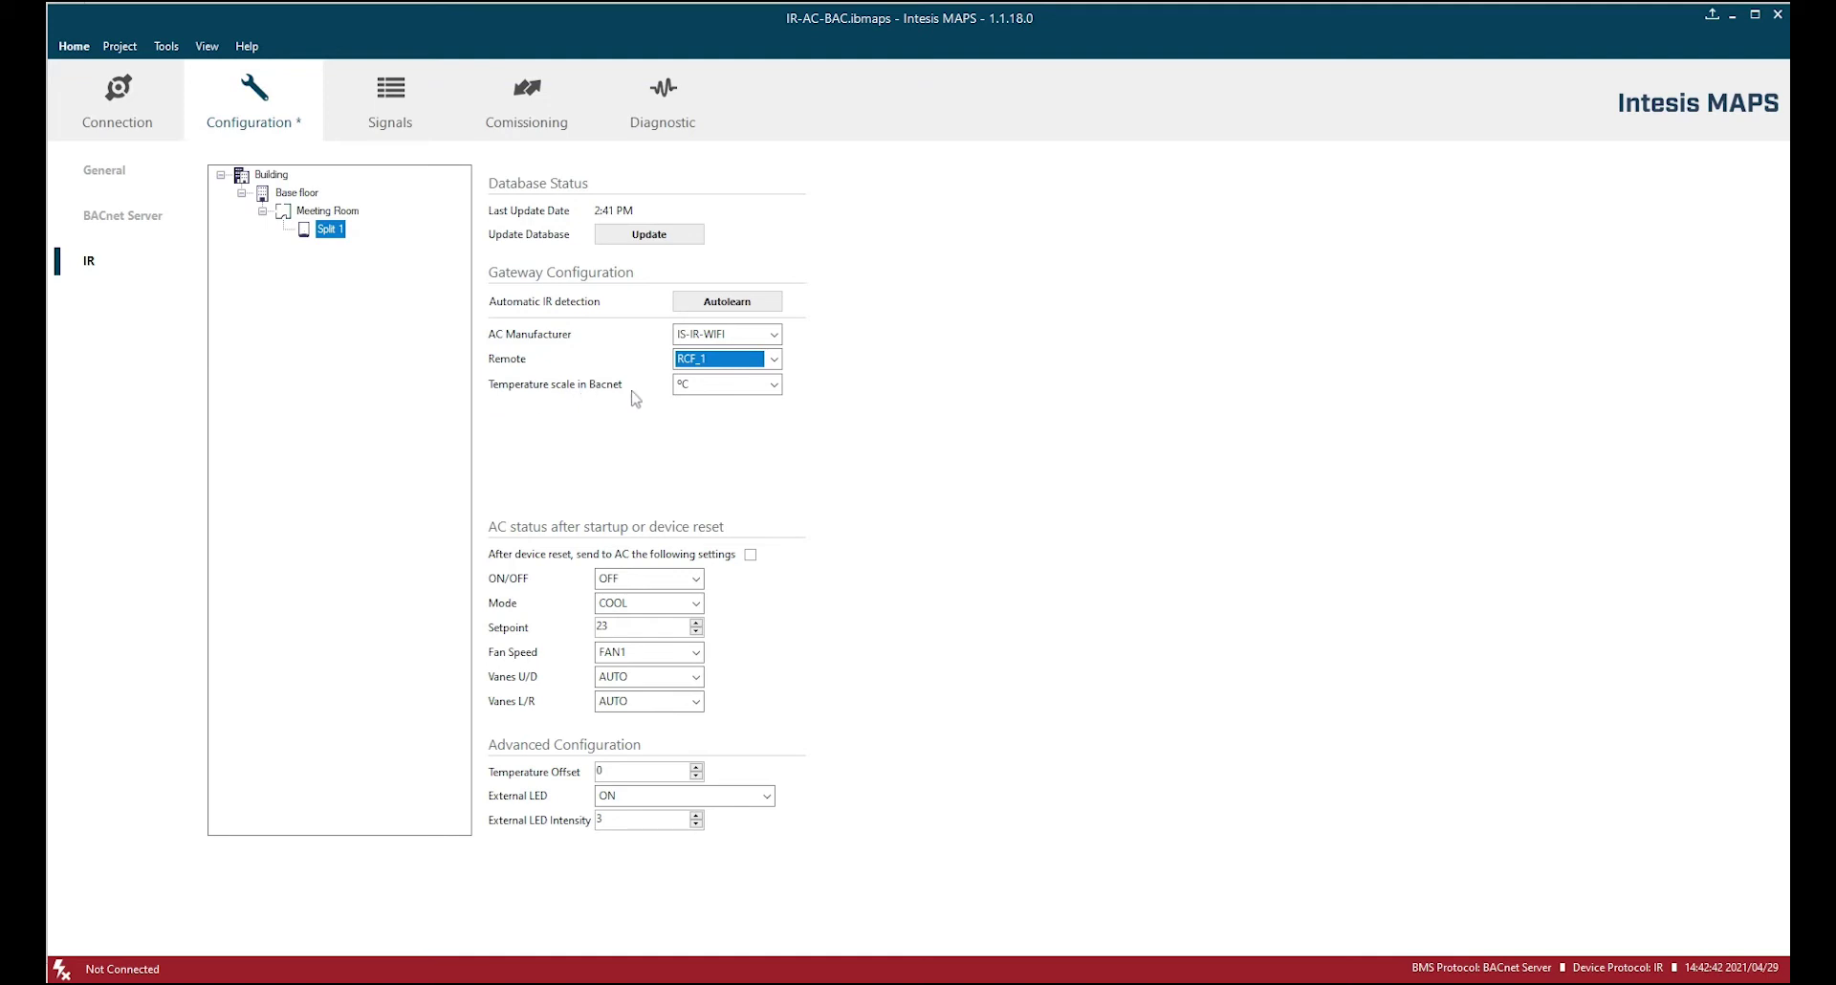
click(775, 386)
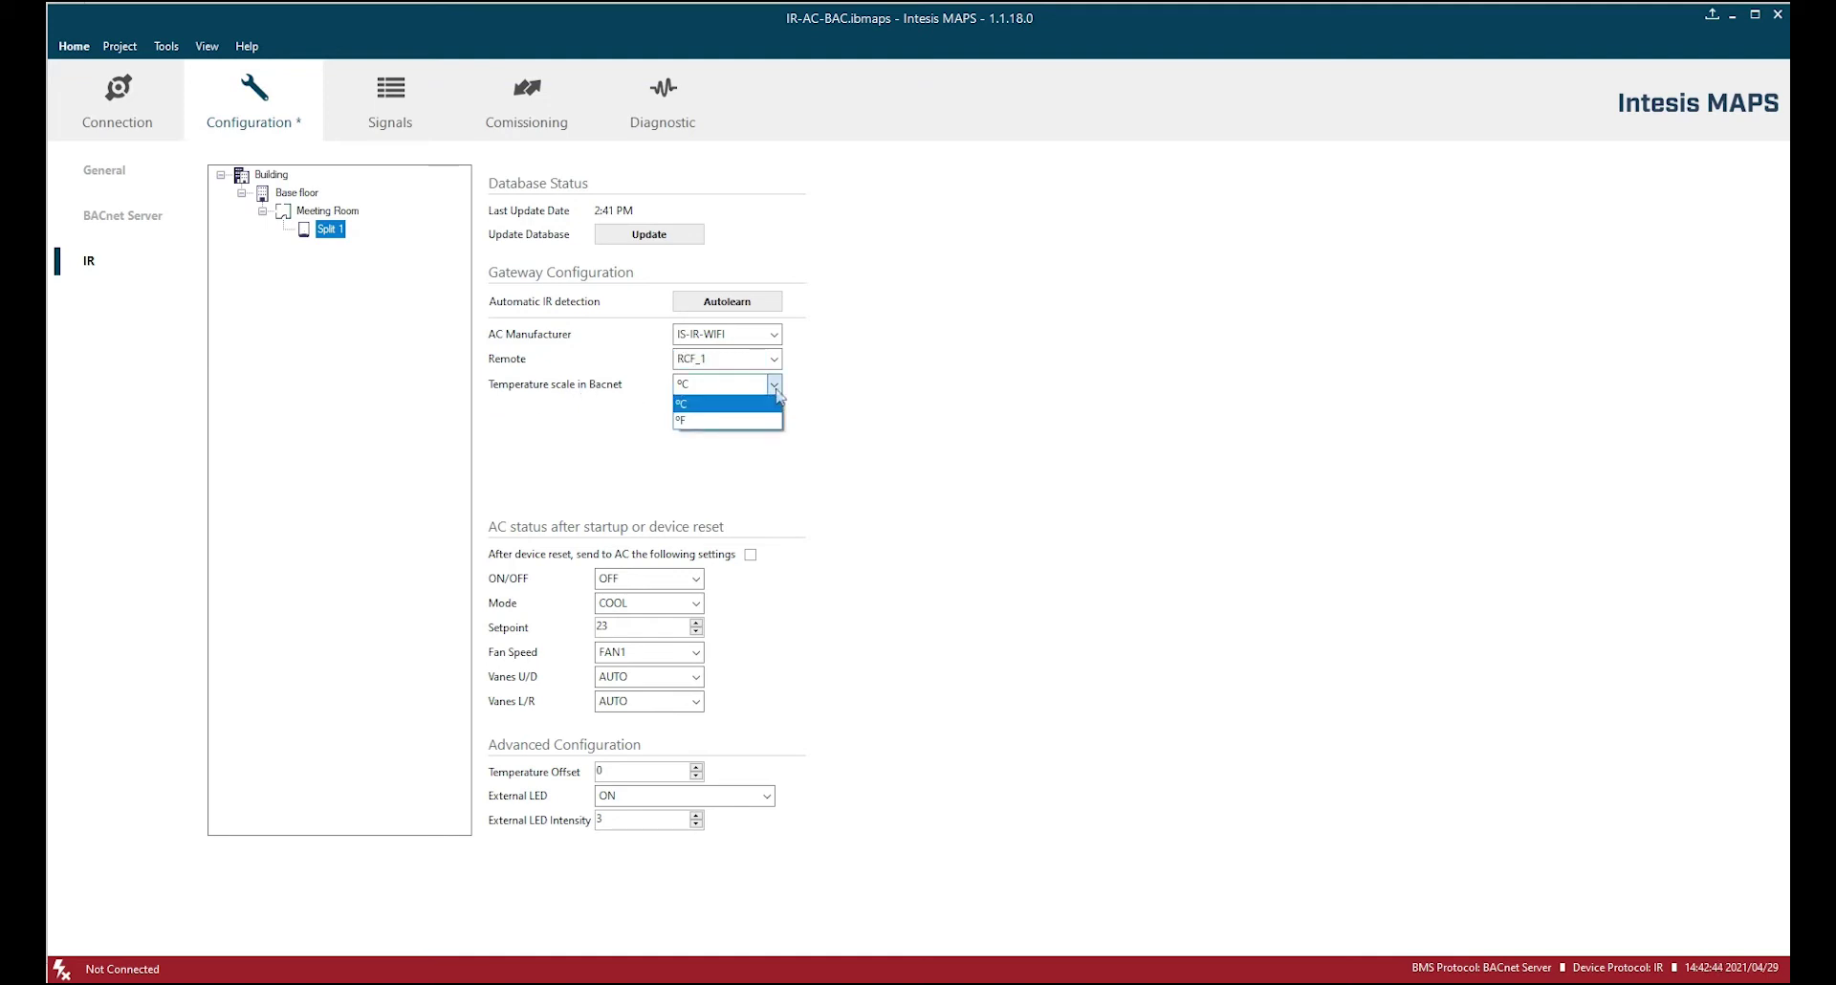
click(820, 394)
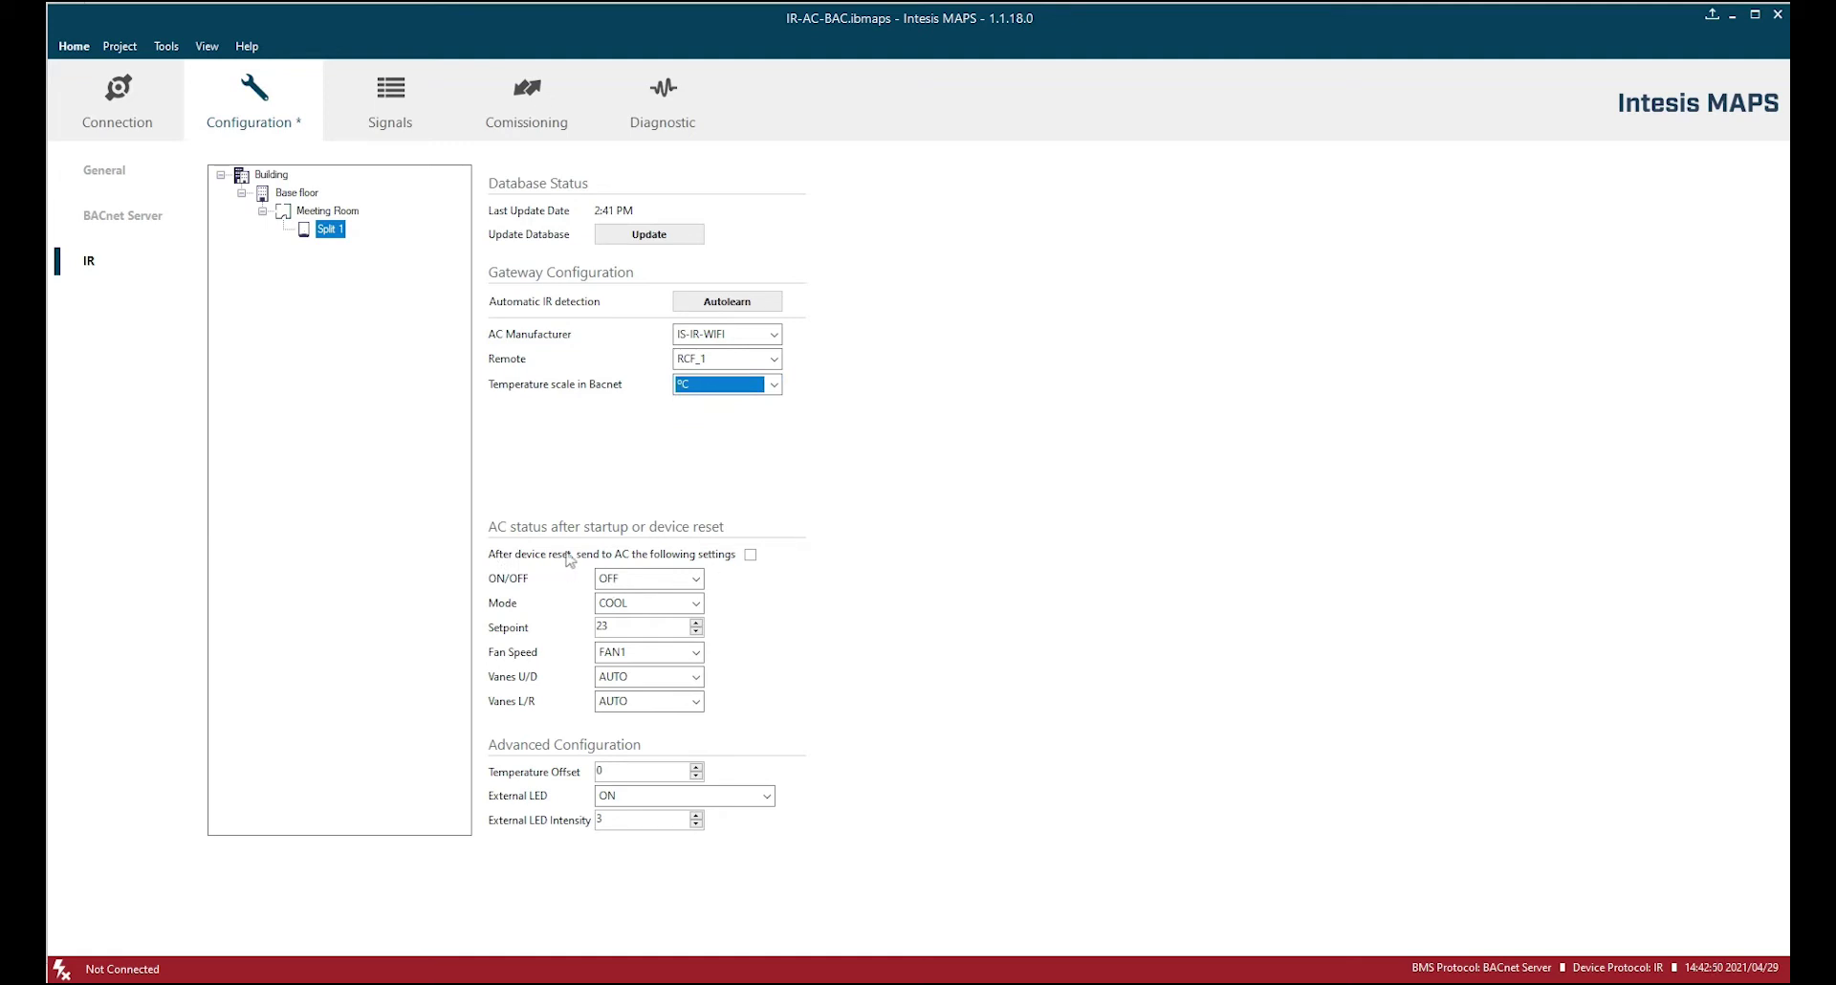
- Tick the option to send the startup settings to the AC after device reset
click(751, 559)
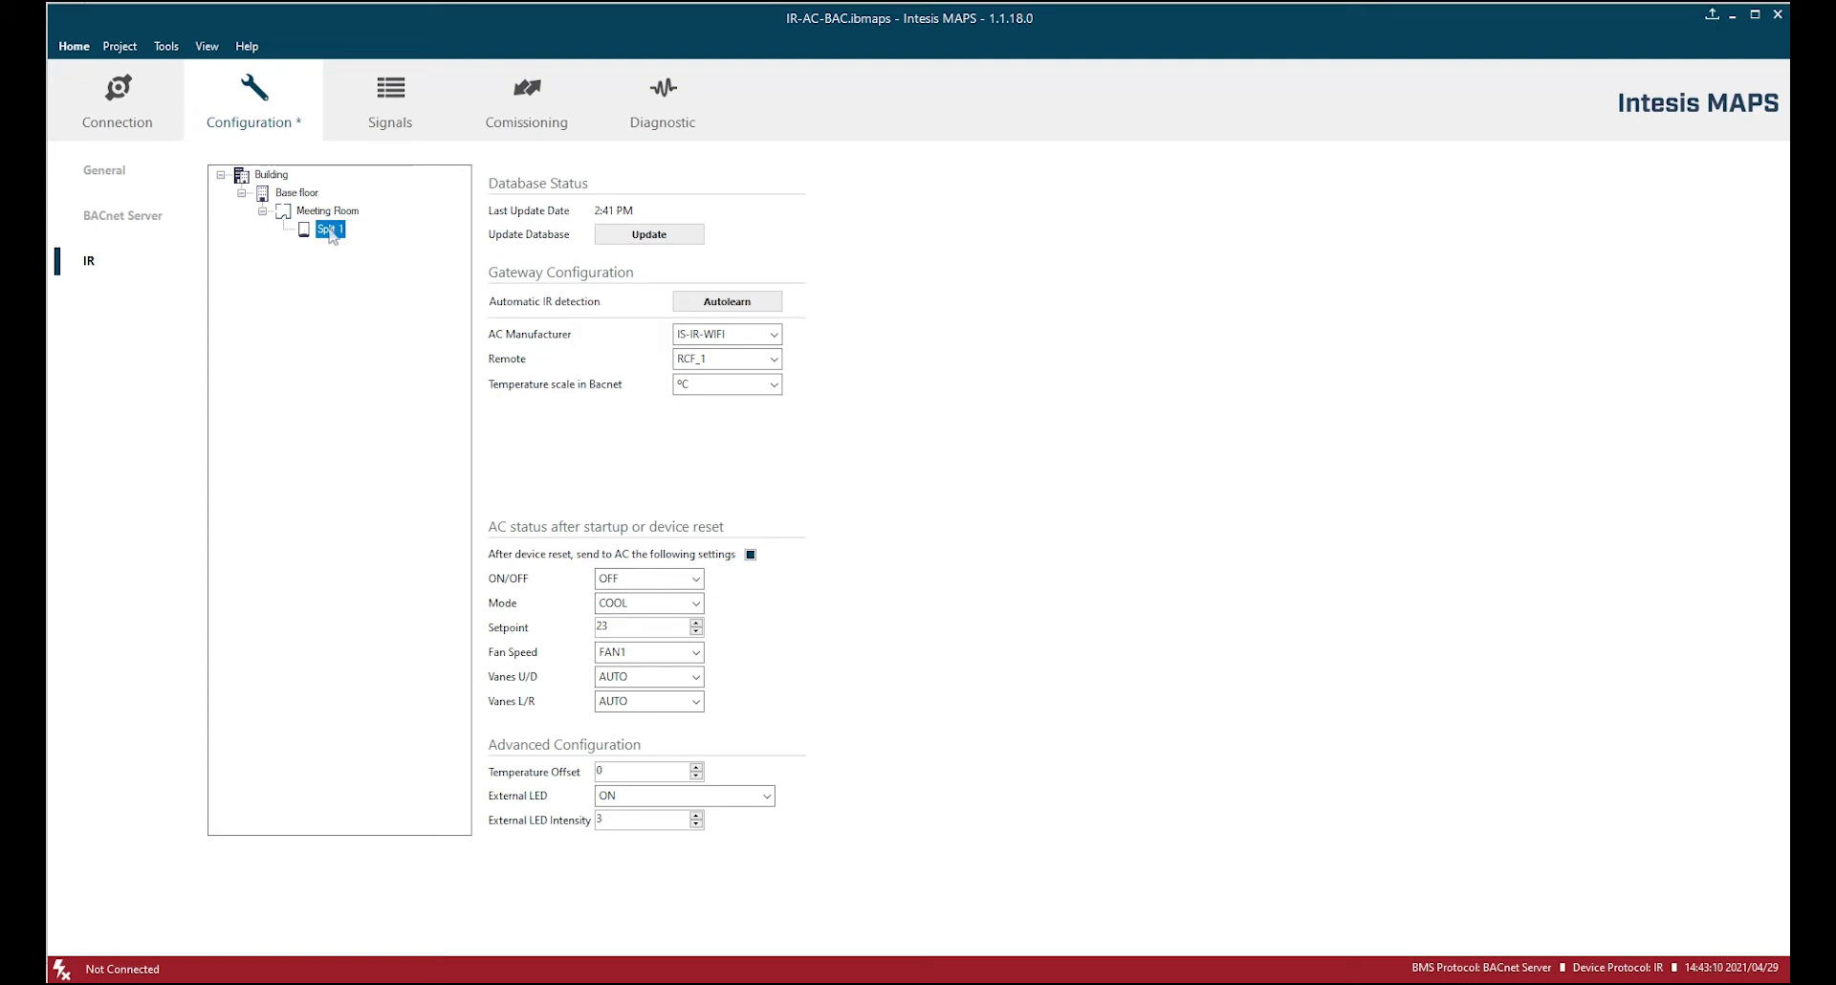
- Clone Split 1 and rename the copy's gateway name to Split 2
click(105, 177)
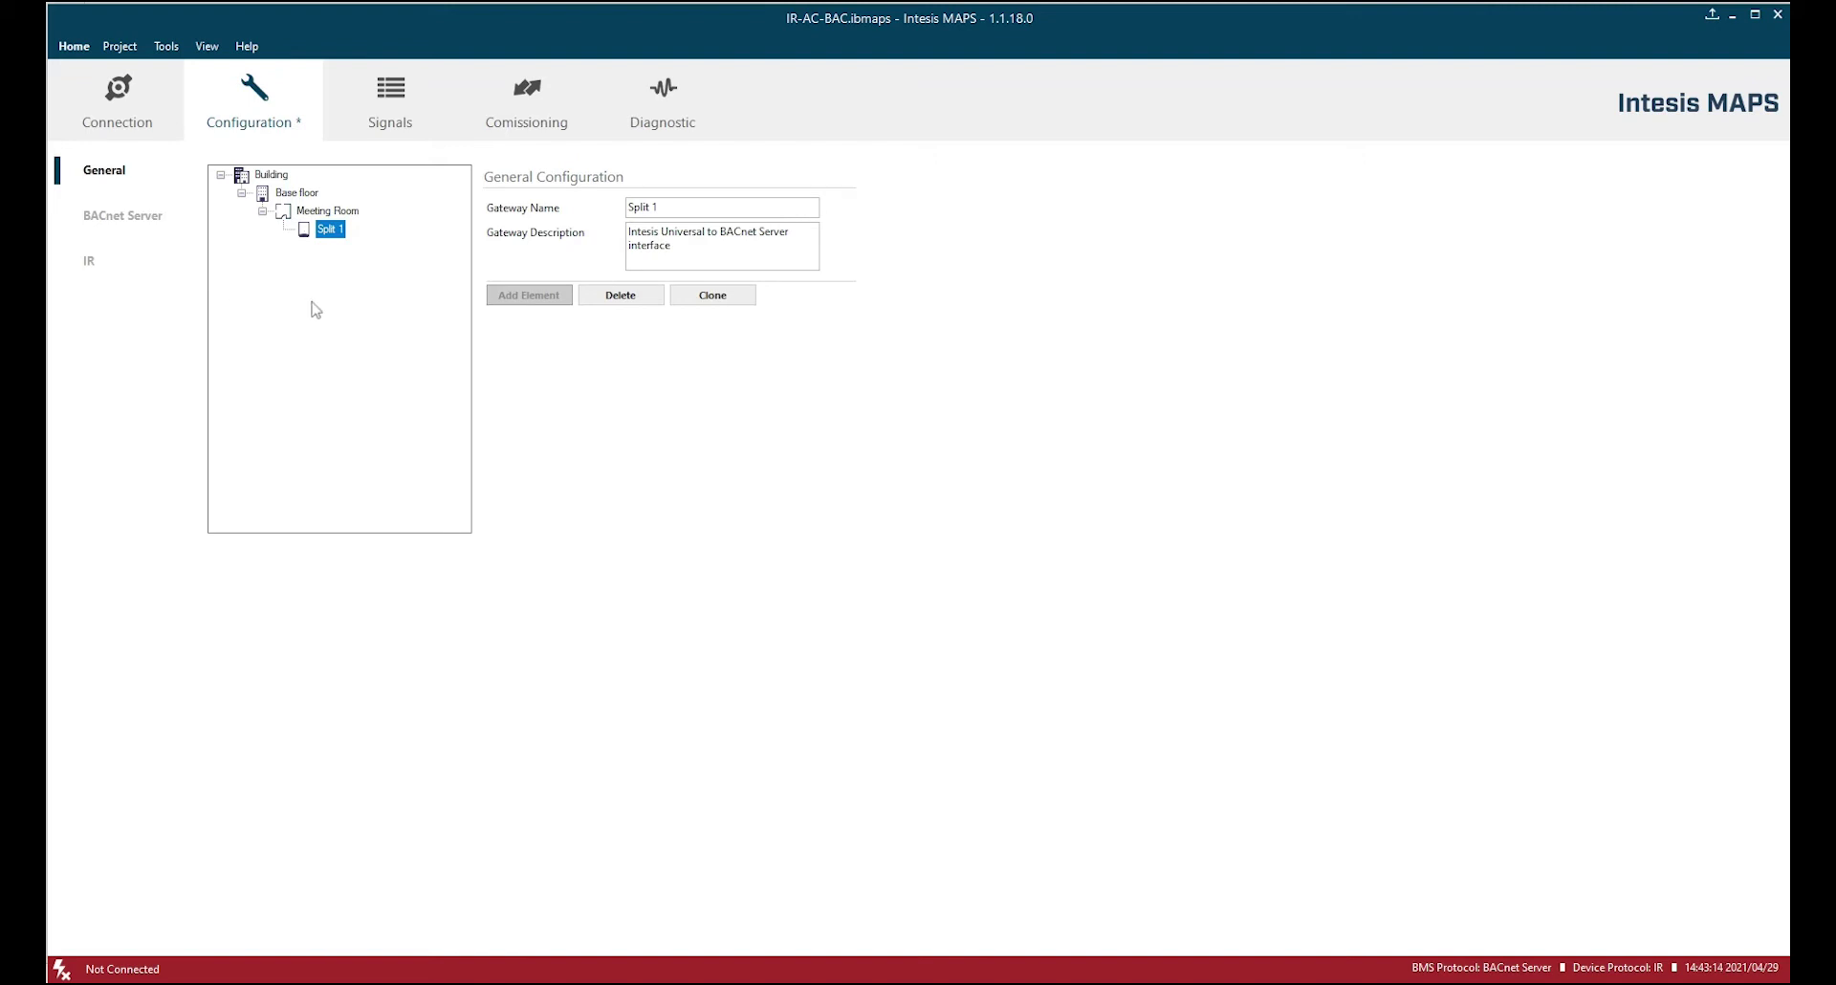
click(743, 302)
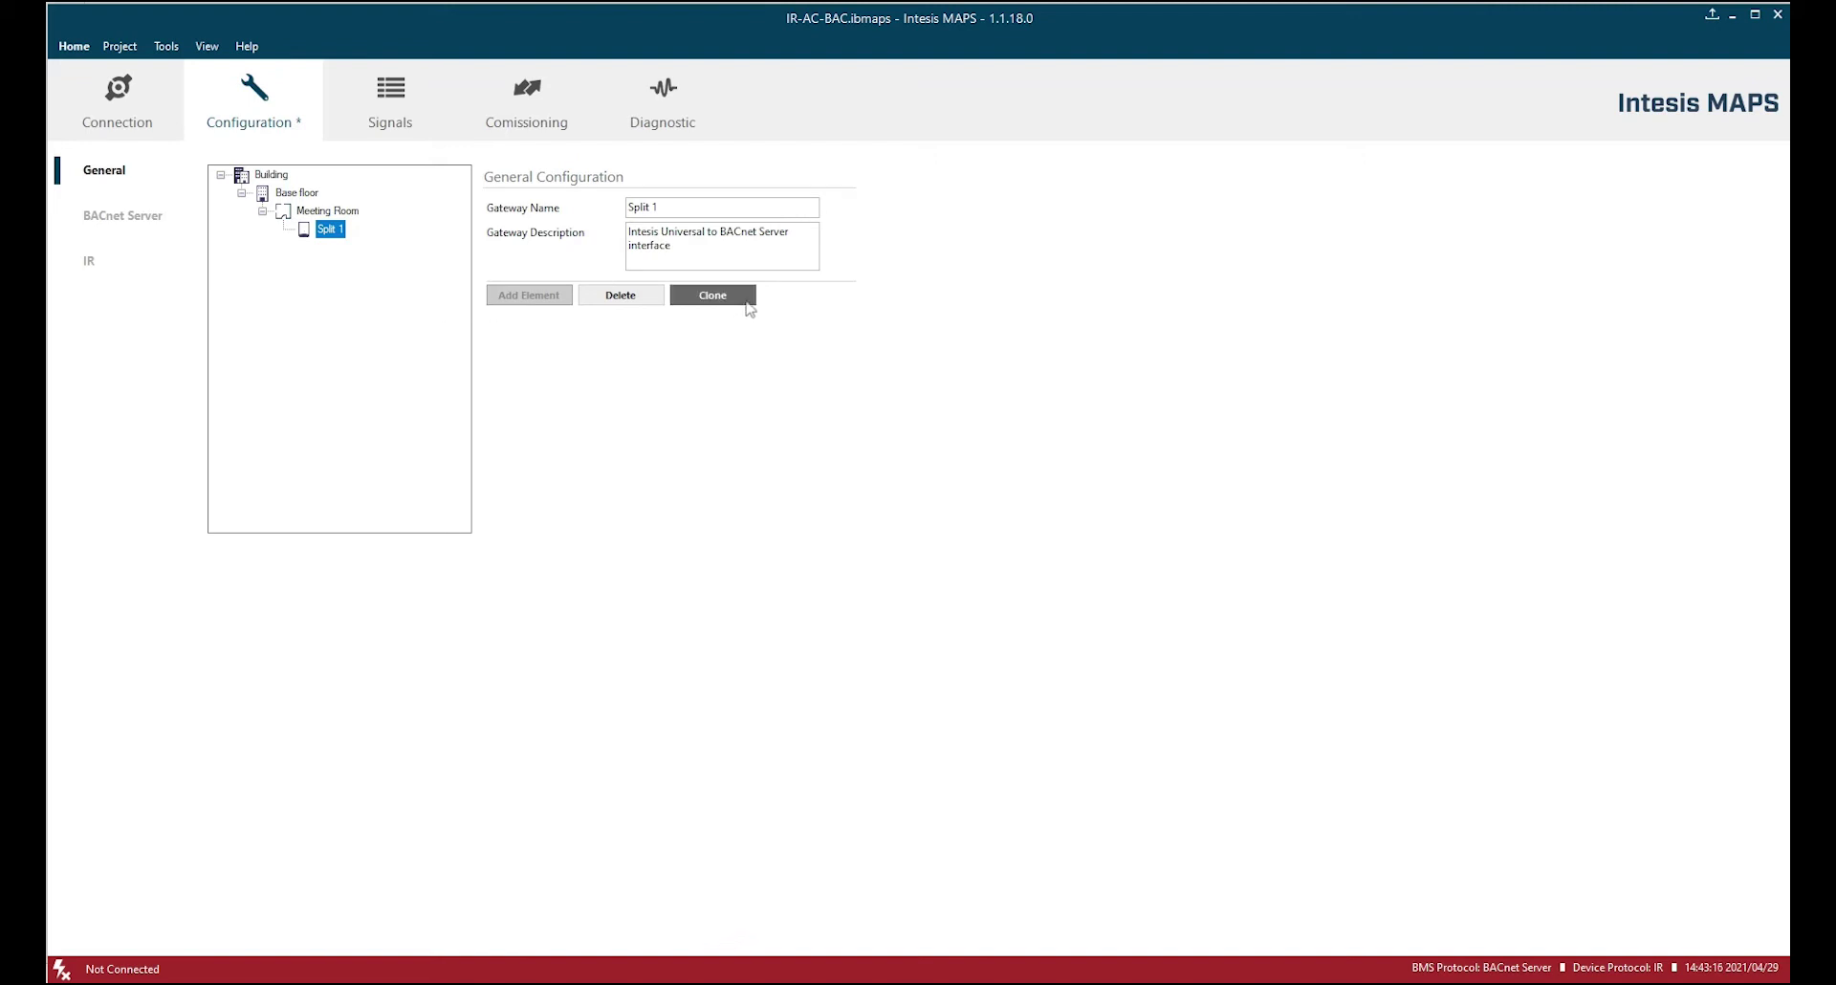
click(750, 306)
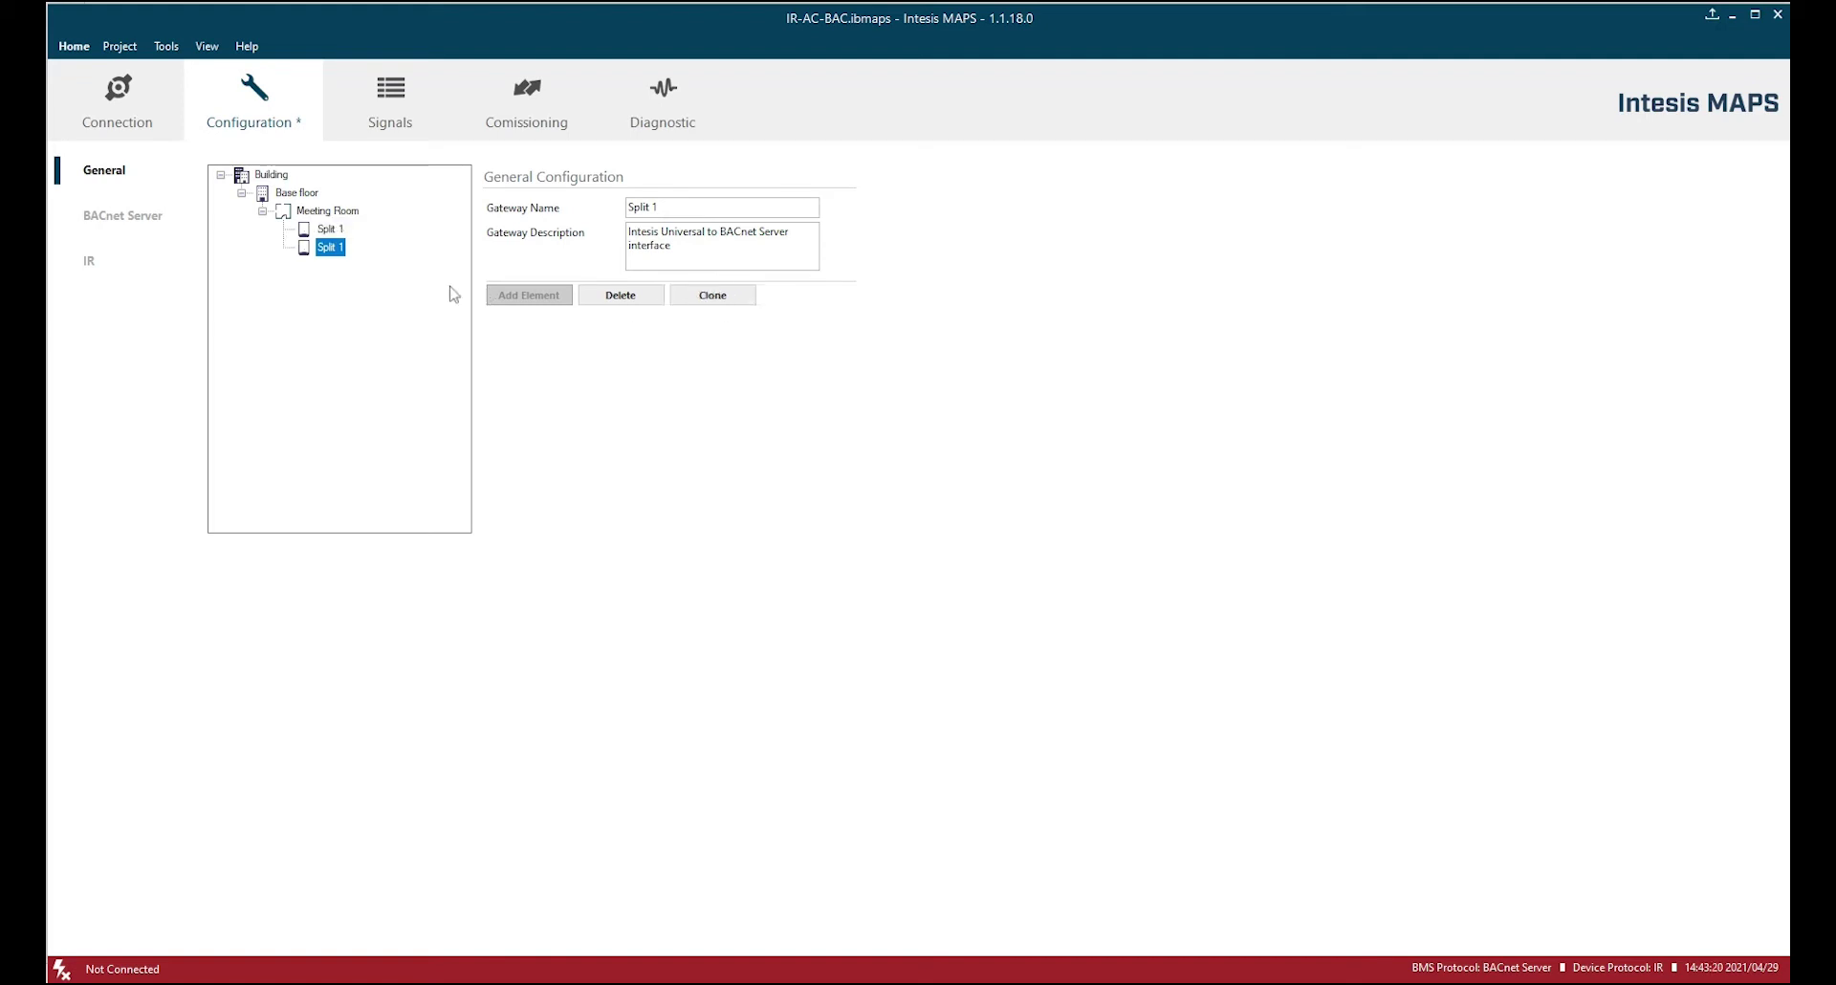
click(673, 214)
text(2)
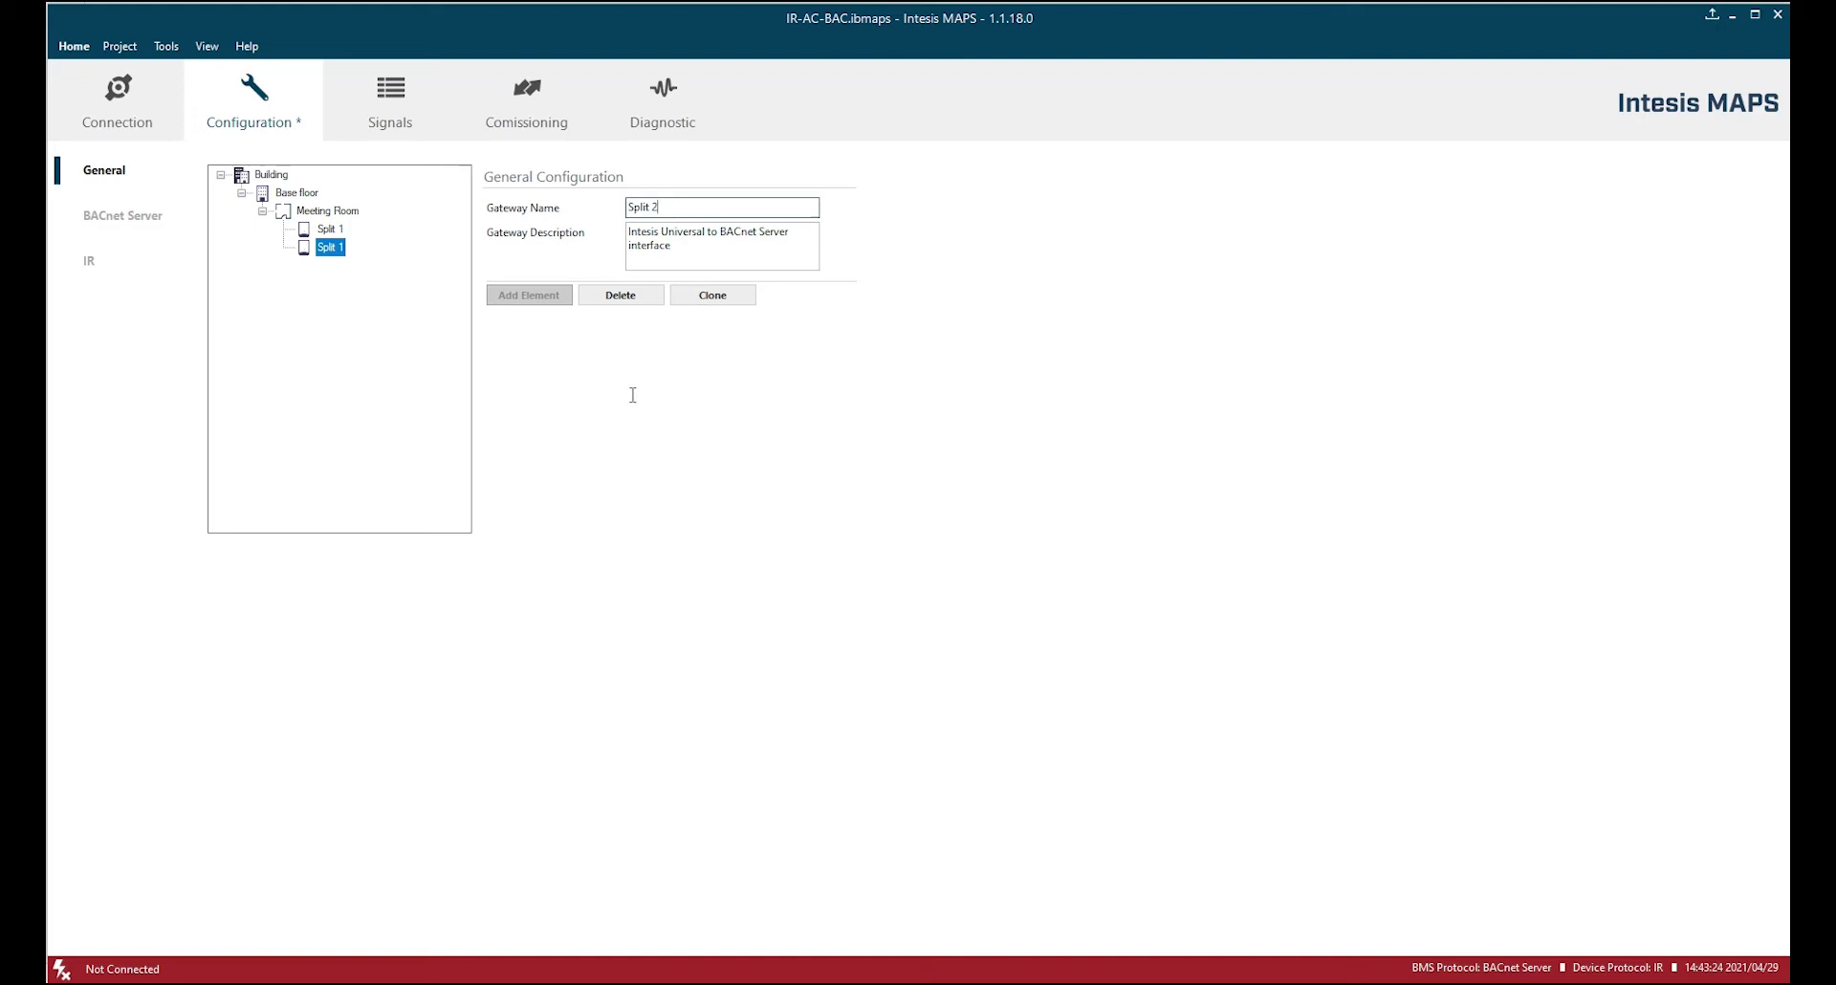
click(442, 378)
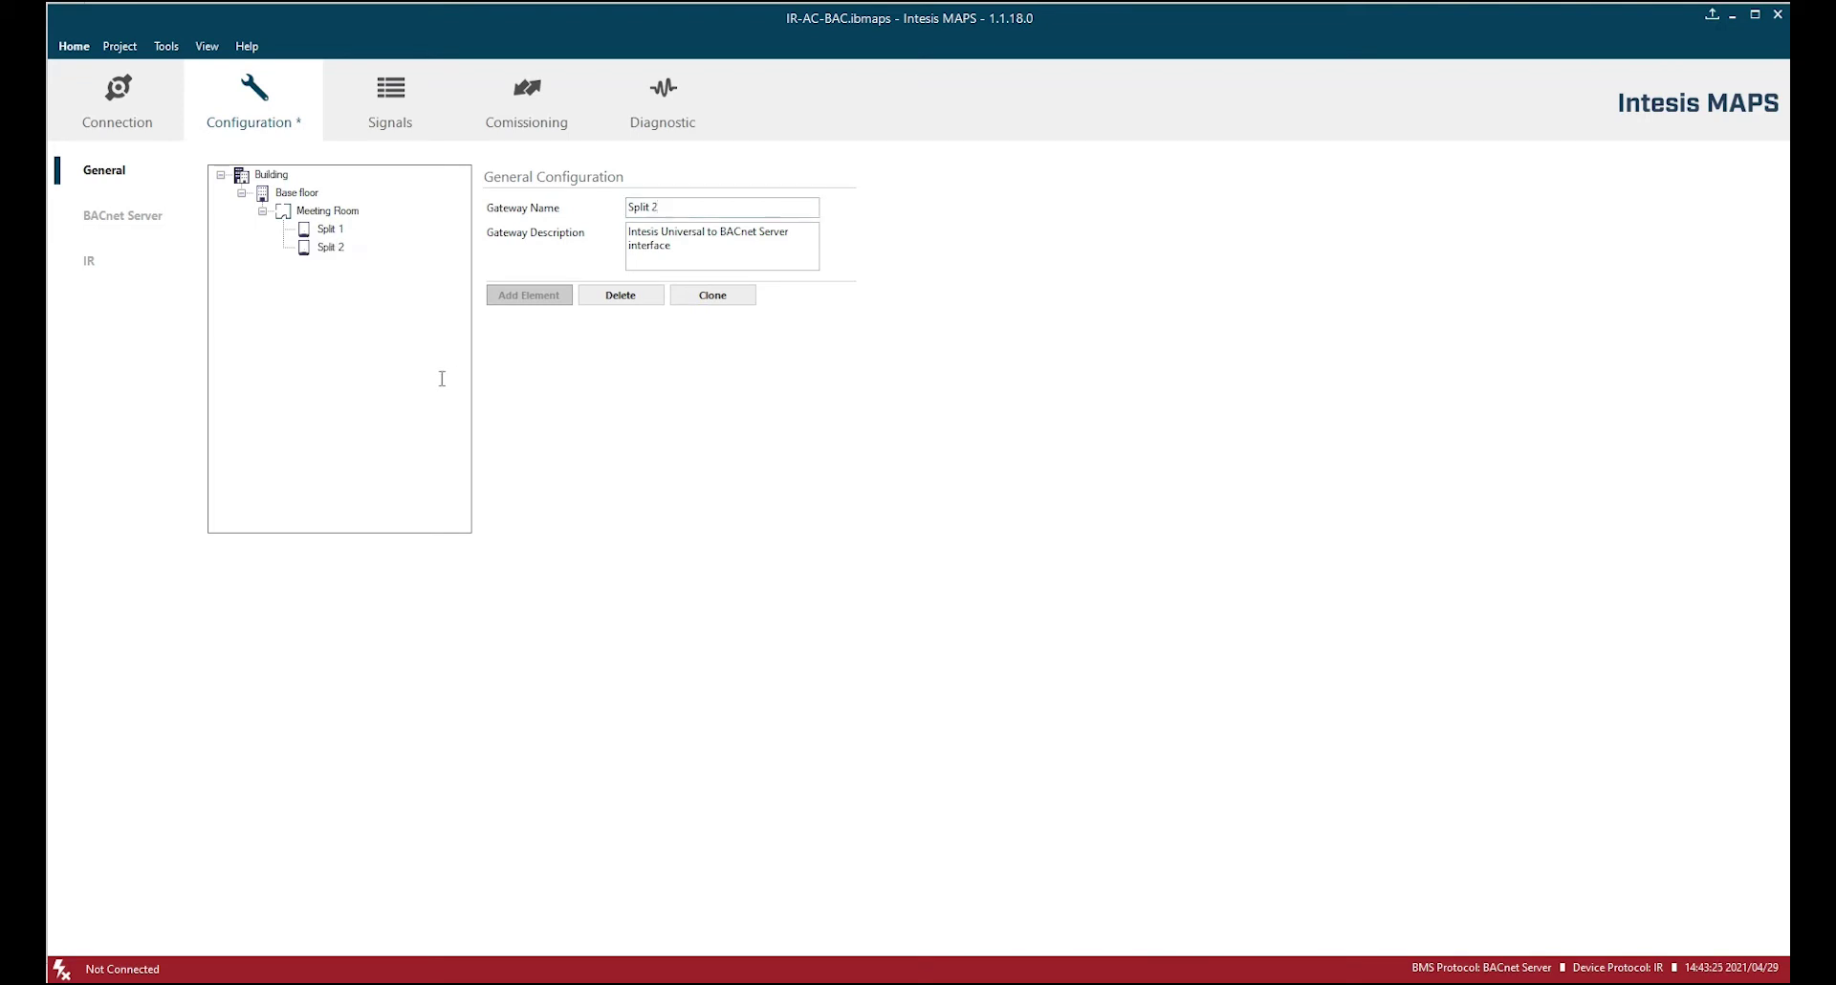
- Review the BACnet Server settings of Split 1 and Split 2
click(163, 220)
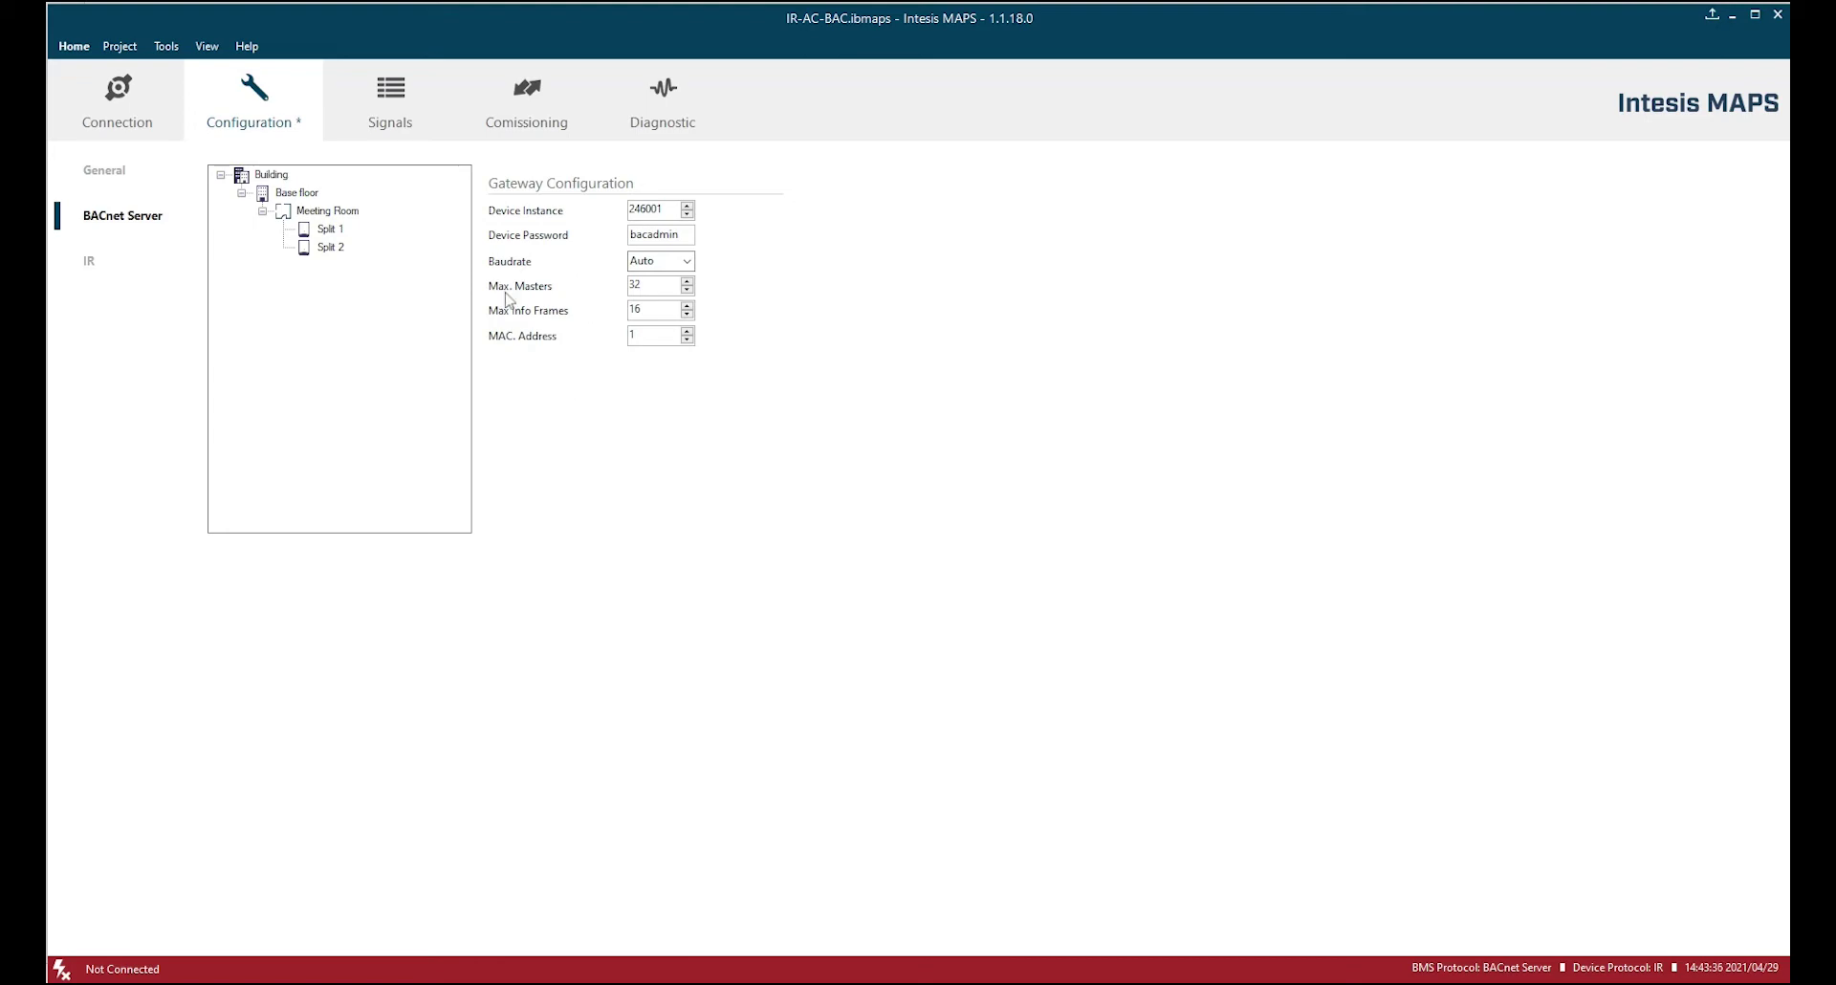
click(327, 230)
click(331, 248)
- Clone Split 2 twice and rename the copies Split 3 and Split 4
click(100, 176)
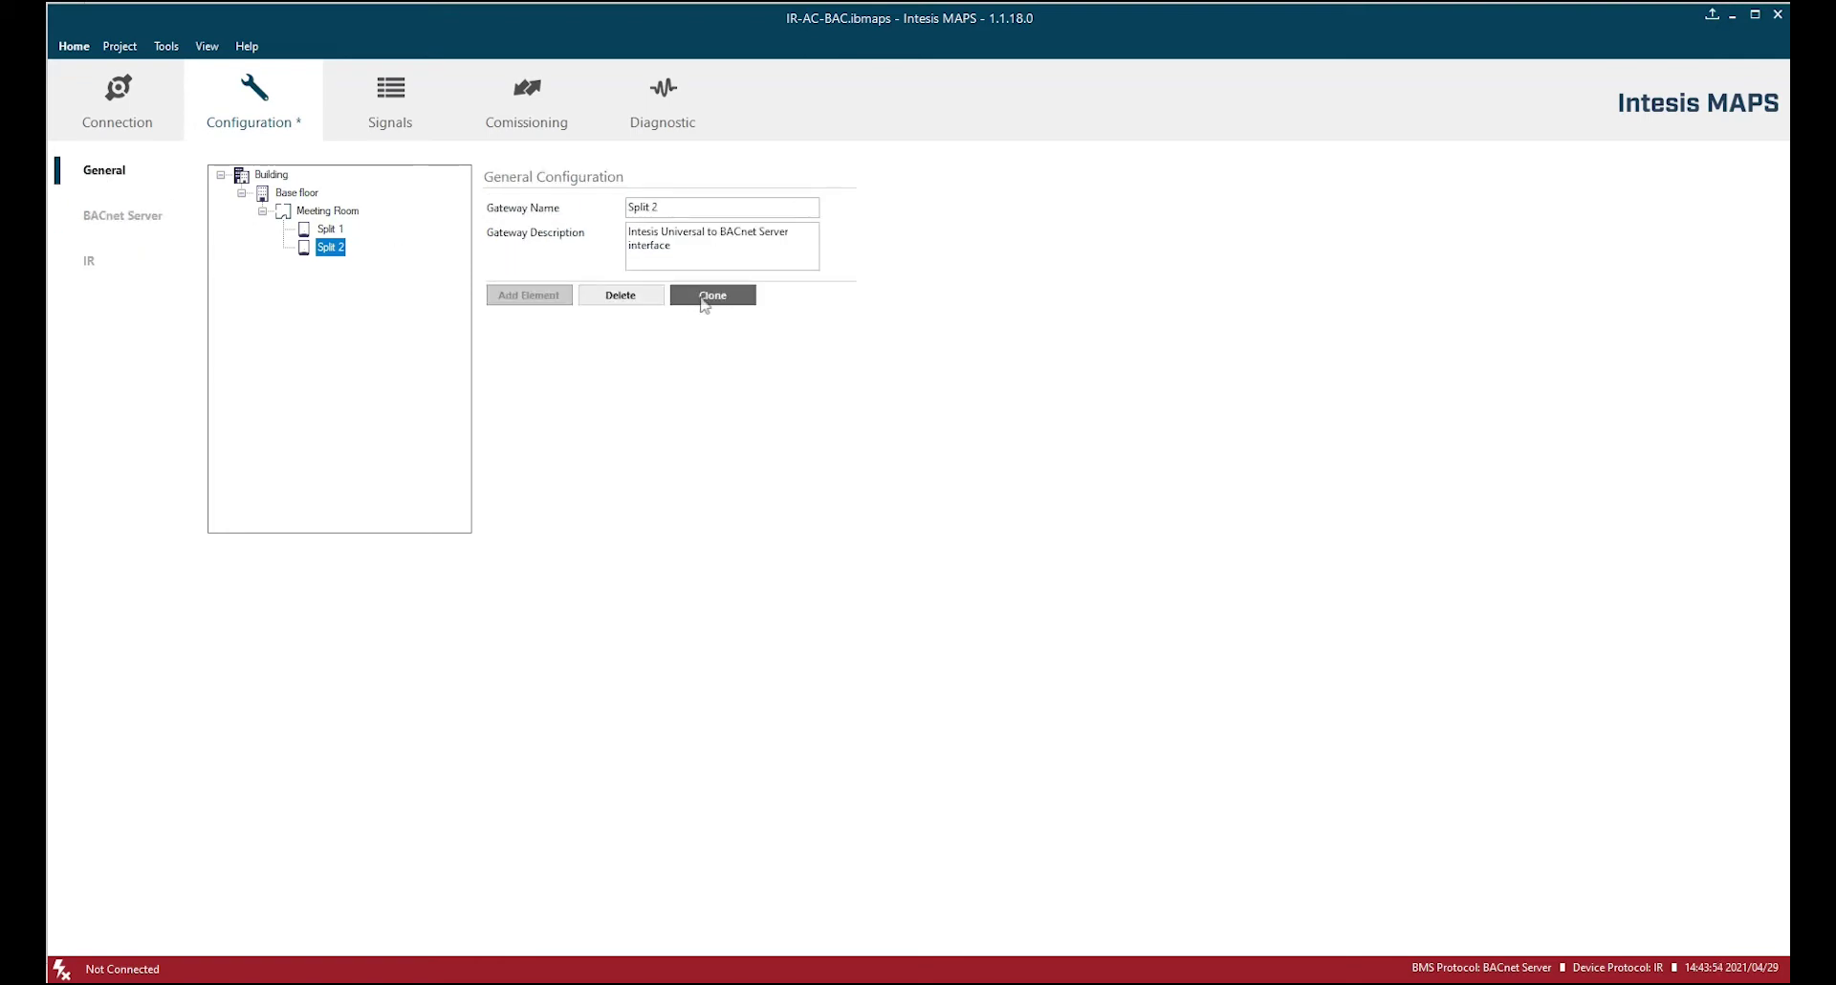
click(713, 294)
click(713, 295)
click(331, 265)
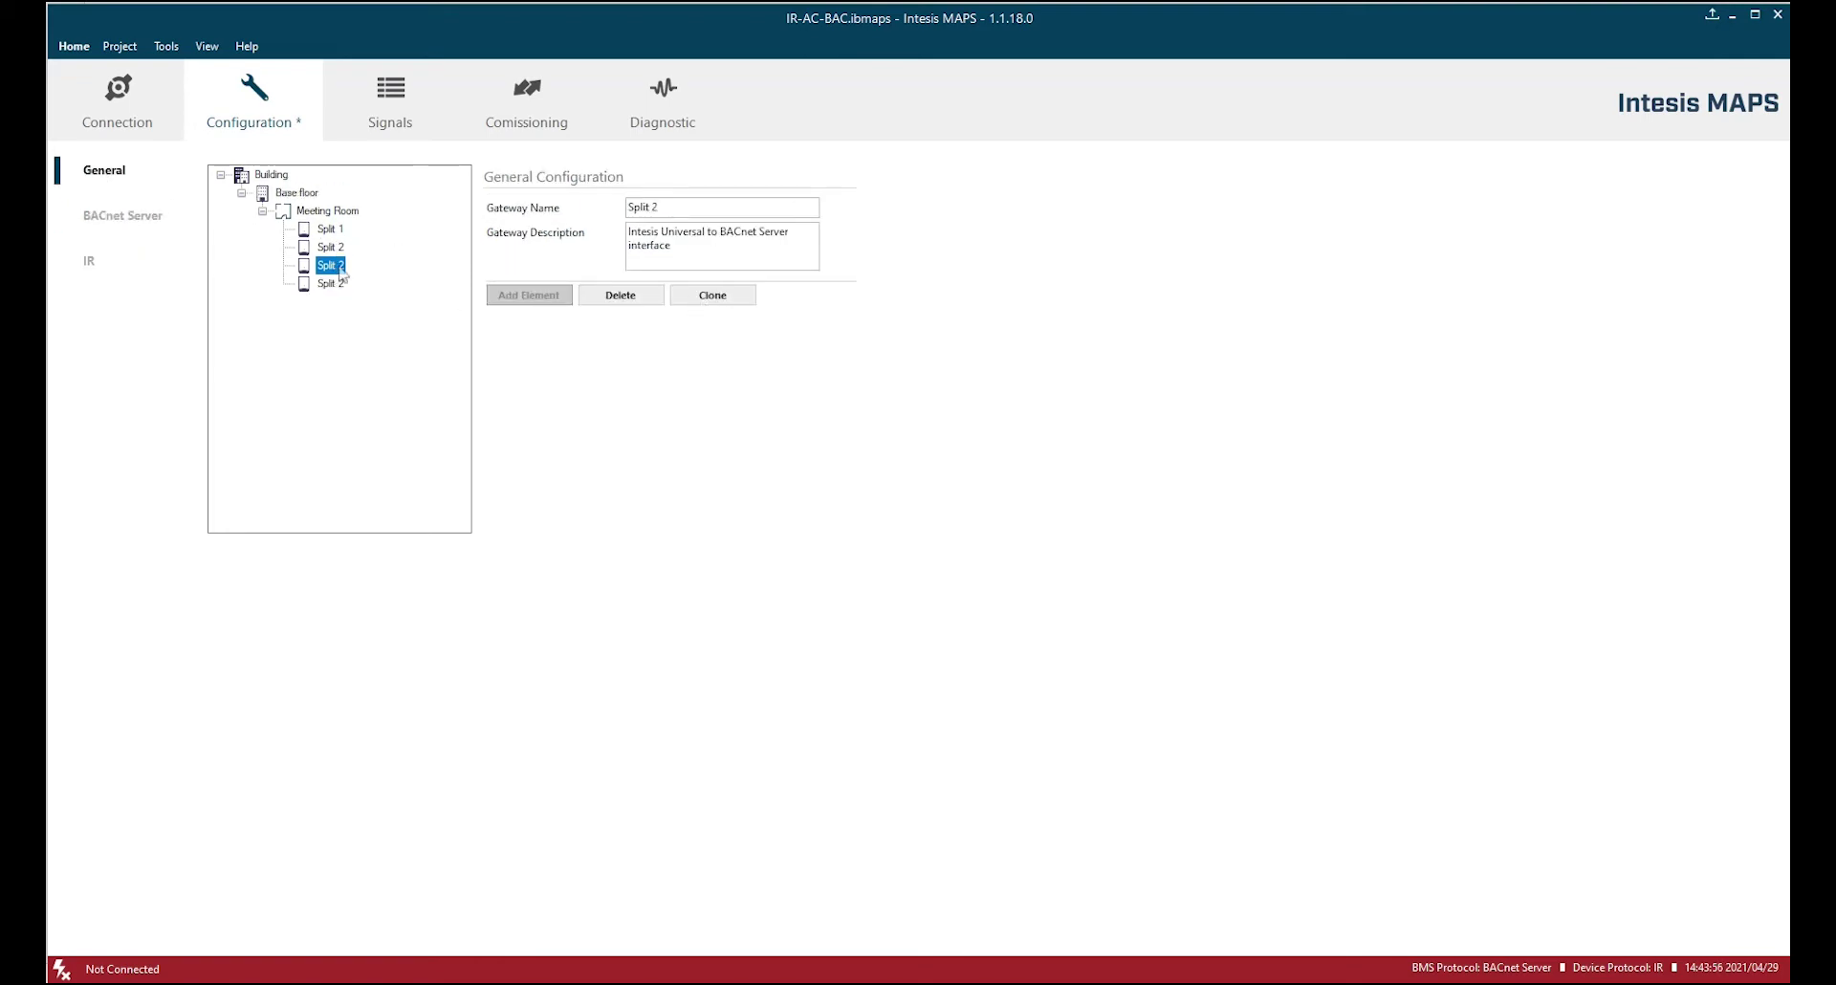
click(688, 205)
click(330, 284)
click(672, 205)
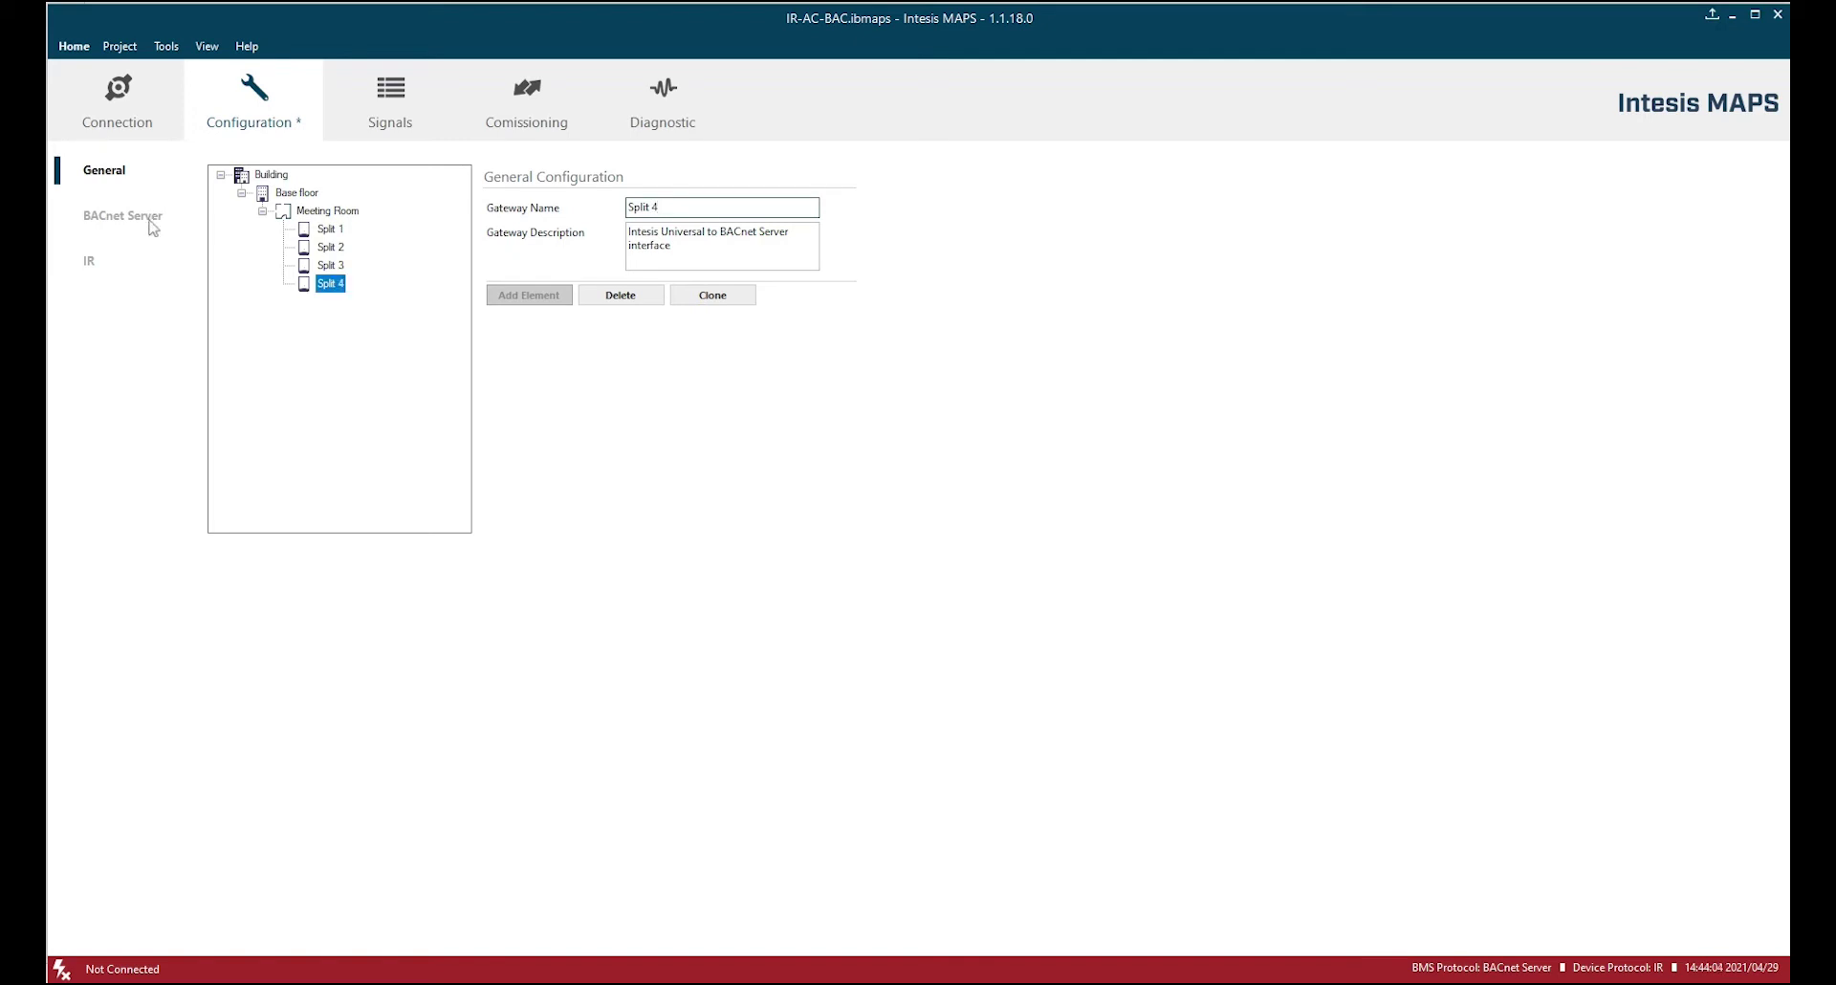
- Check each split's BACnet device instance and MAC address
click(151, 218)
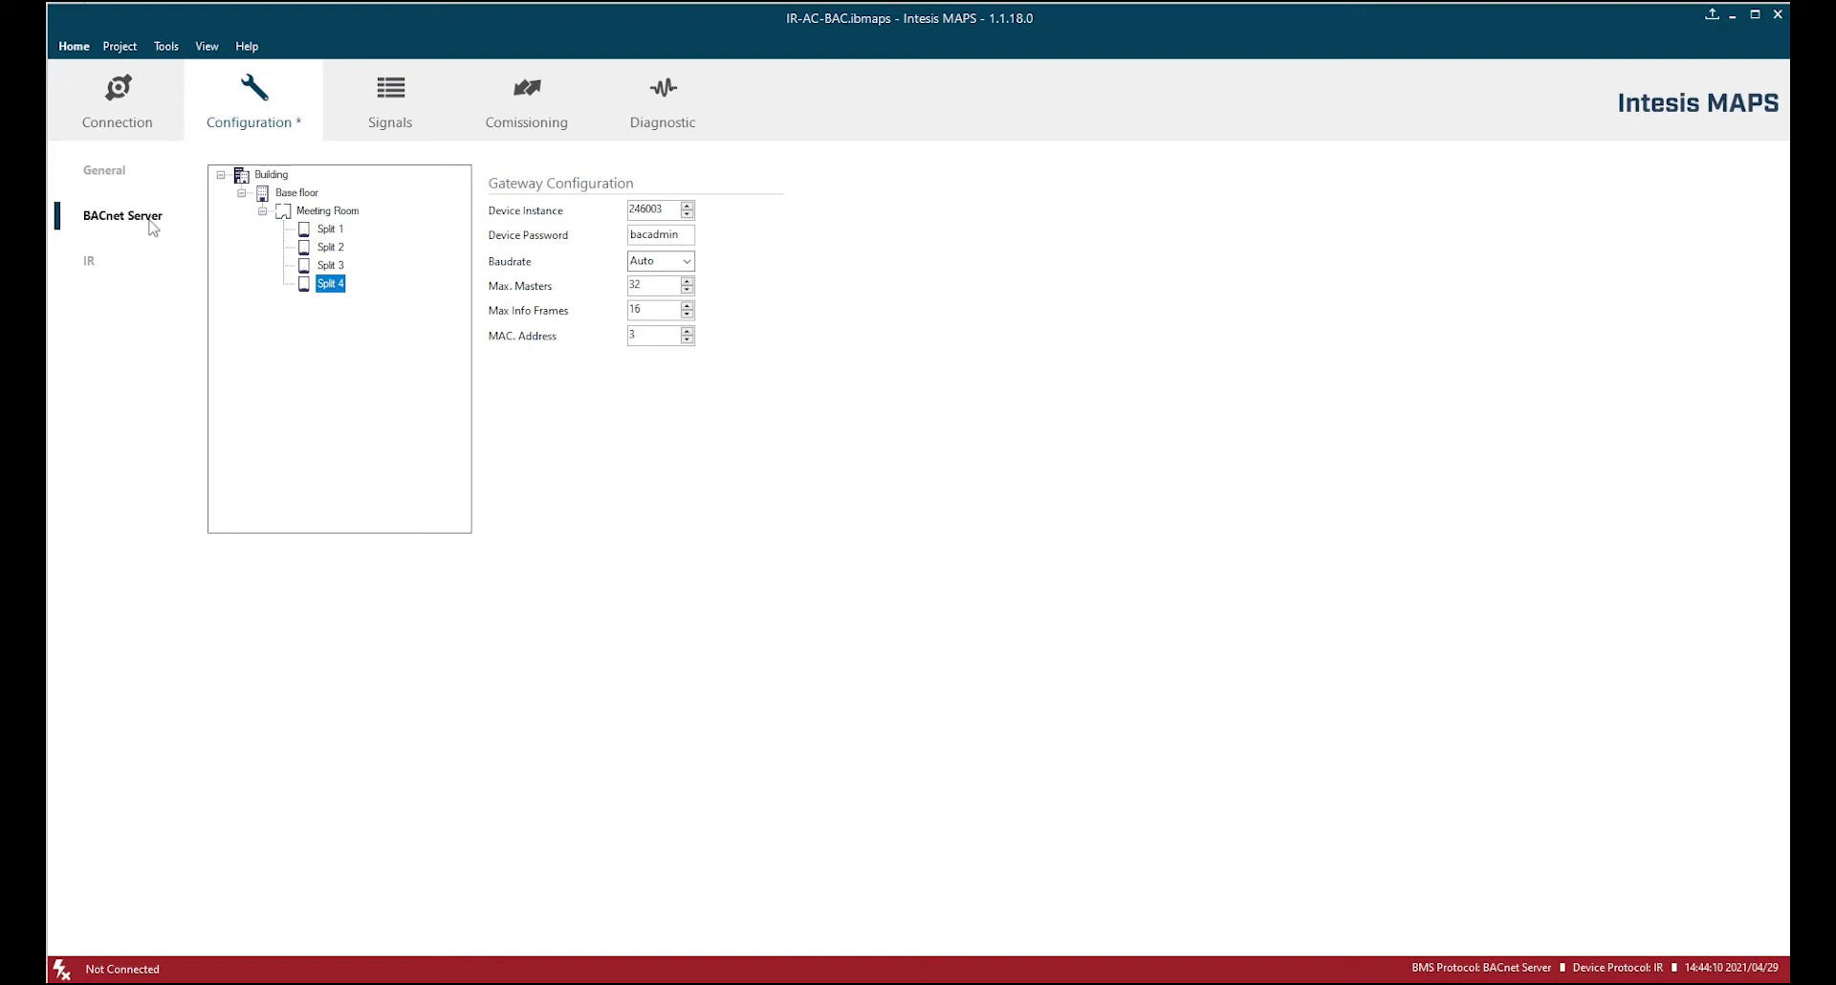
click(328, 270)
click(330, 247)
click(330, 228)
- Check the IR settings of Split 1 through Split 4
click(90, 265)
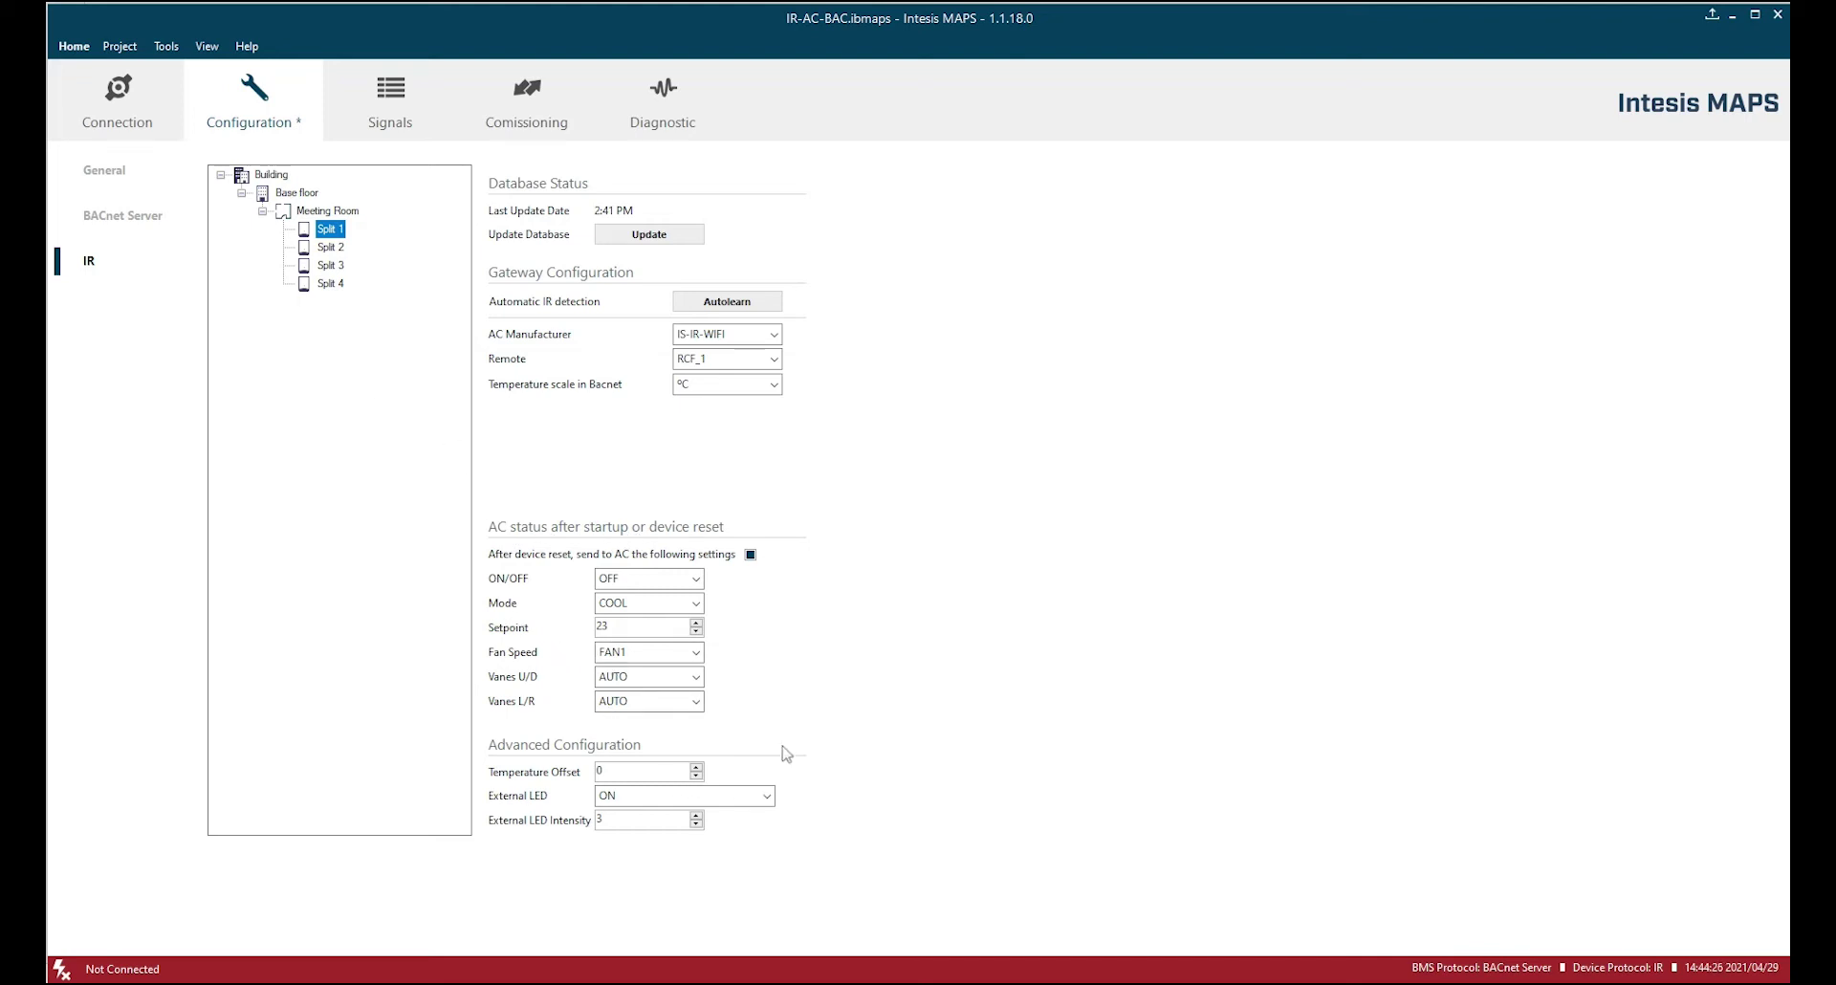
click(330, 249)
click(332, 267)
click(327, 285)
- Duplicate the Base floor with its units, then clone the copied floor's Meeting Room
click(112, 214)
click(110, 177)
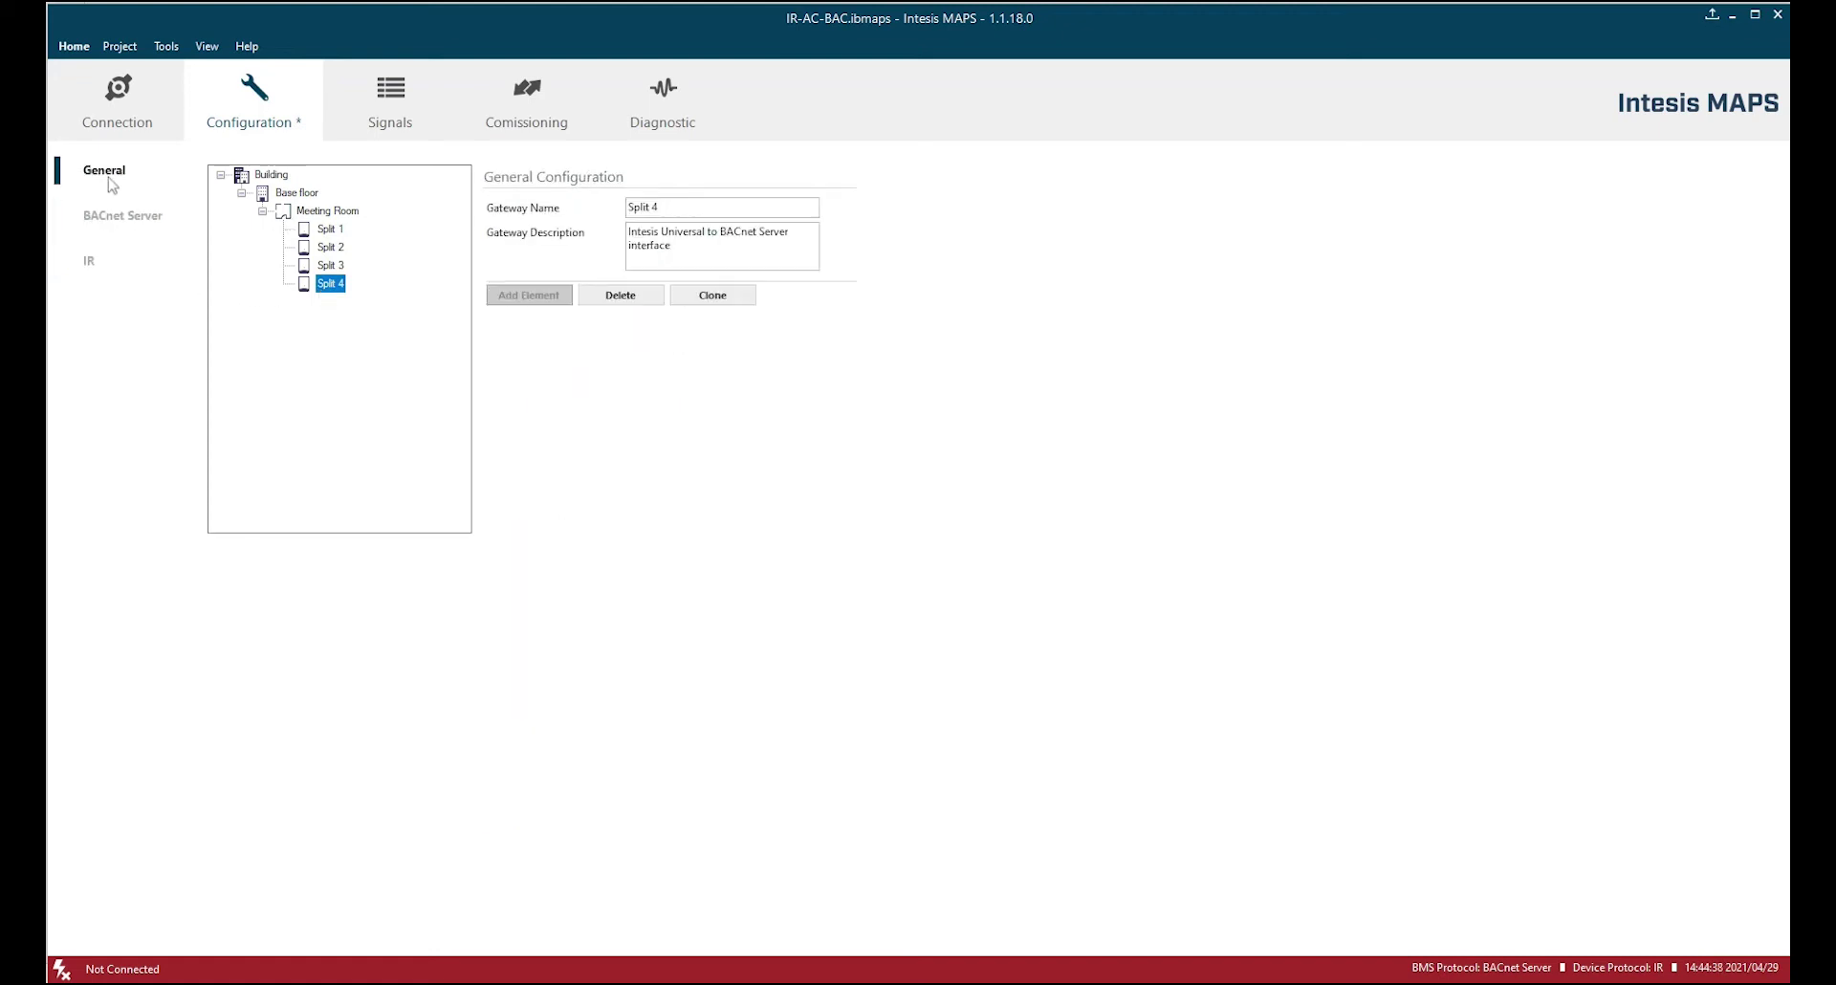
click(295, 193)
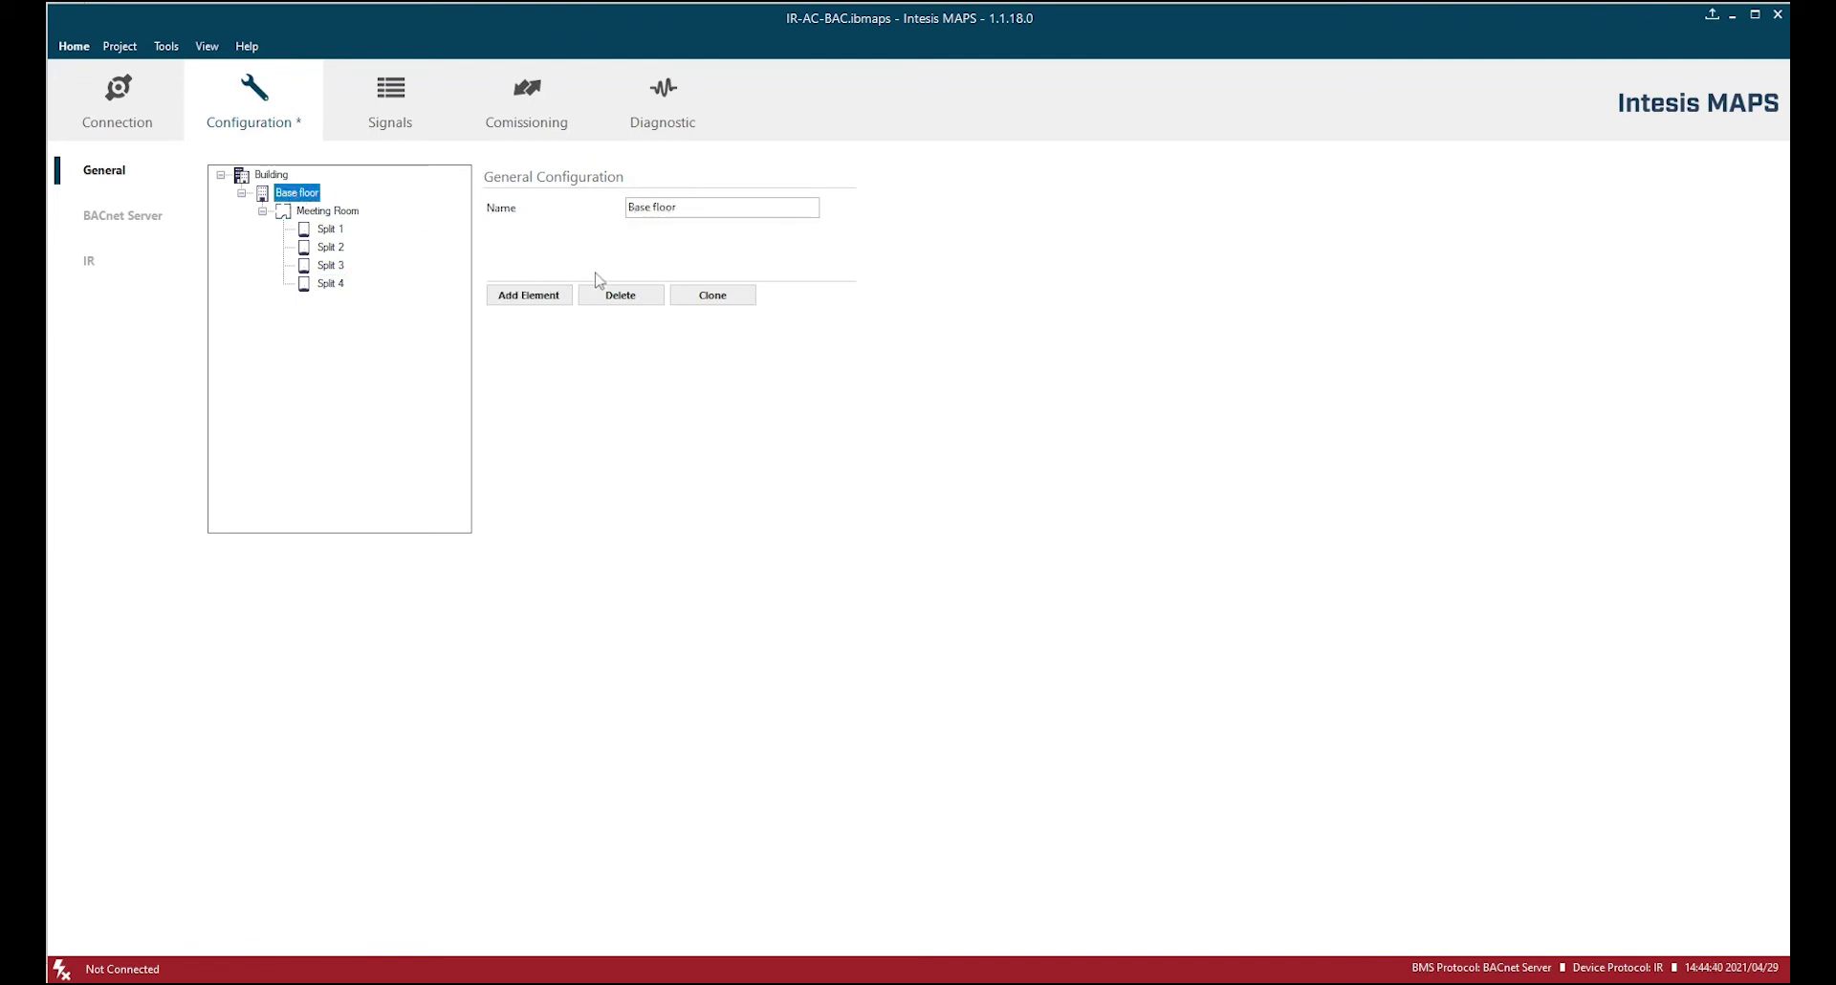
click(718, 299)
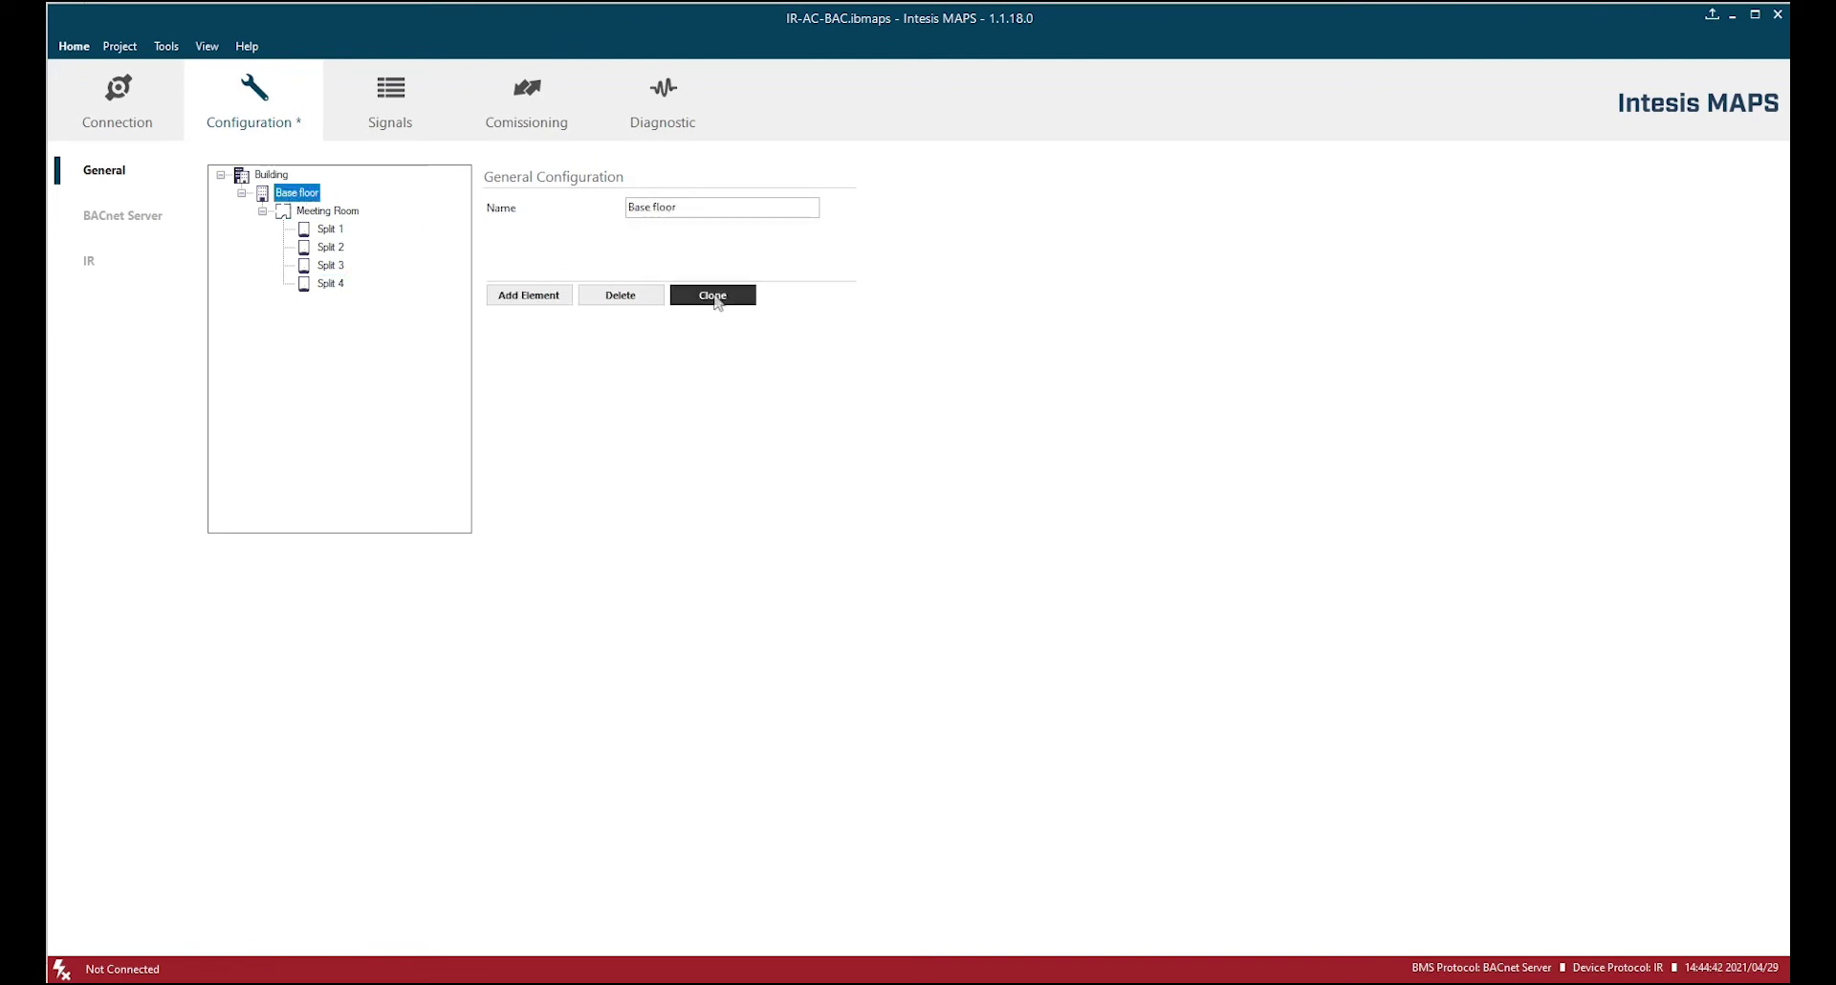
click(304, 324)
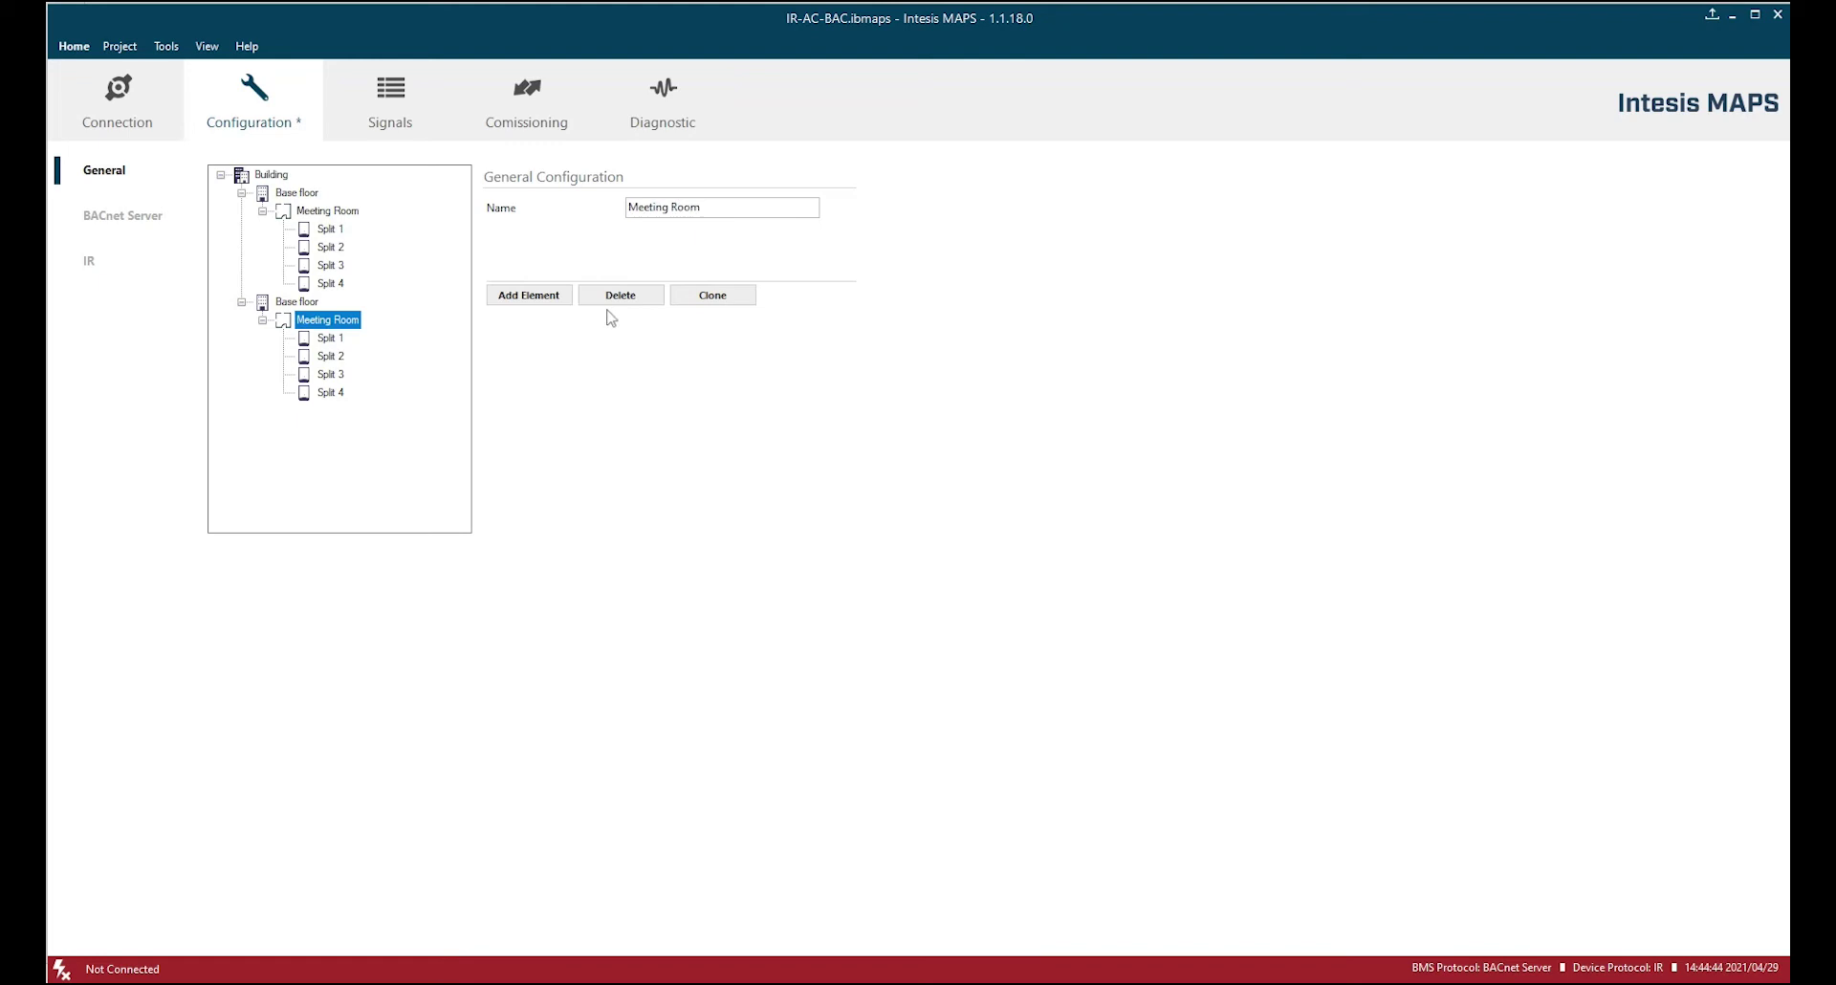
click(699, 300)
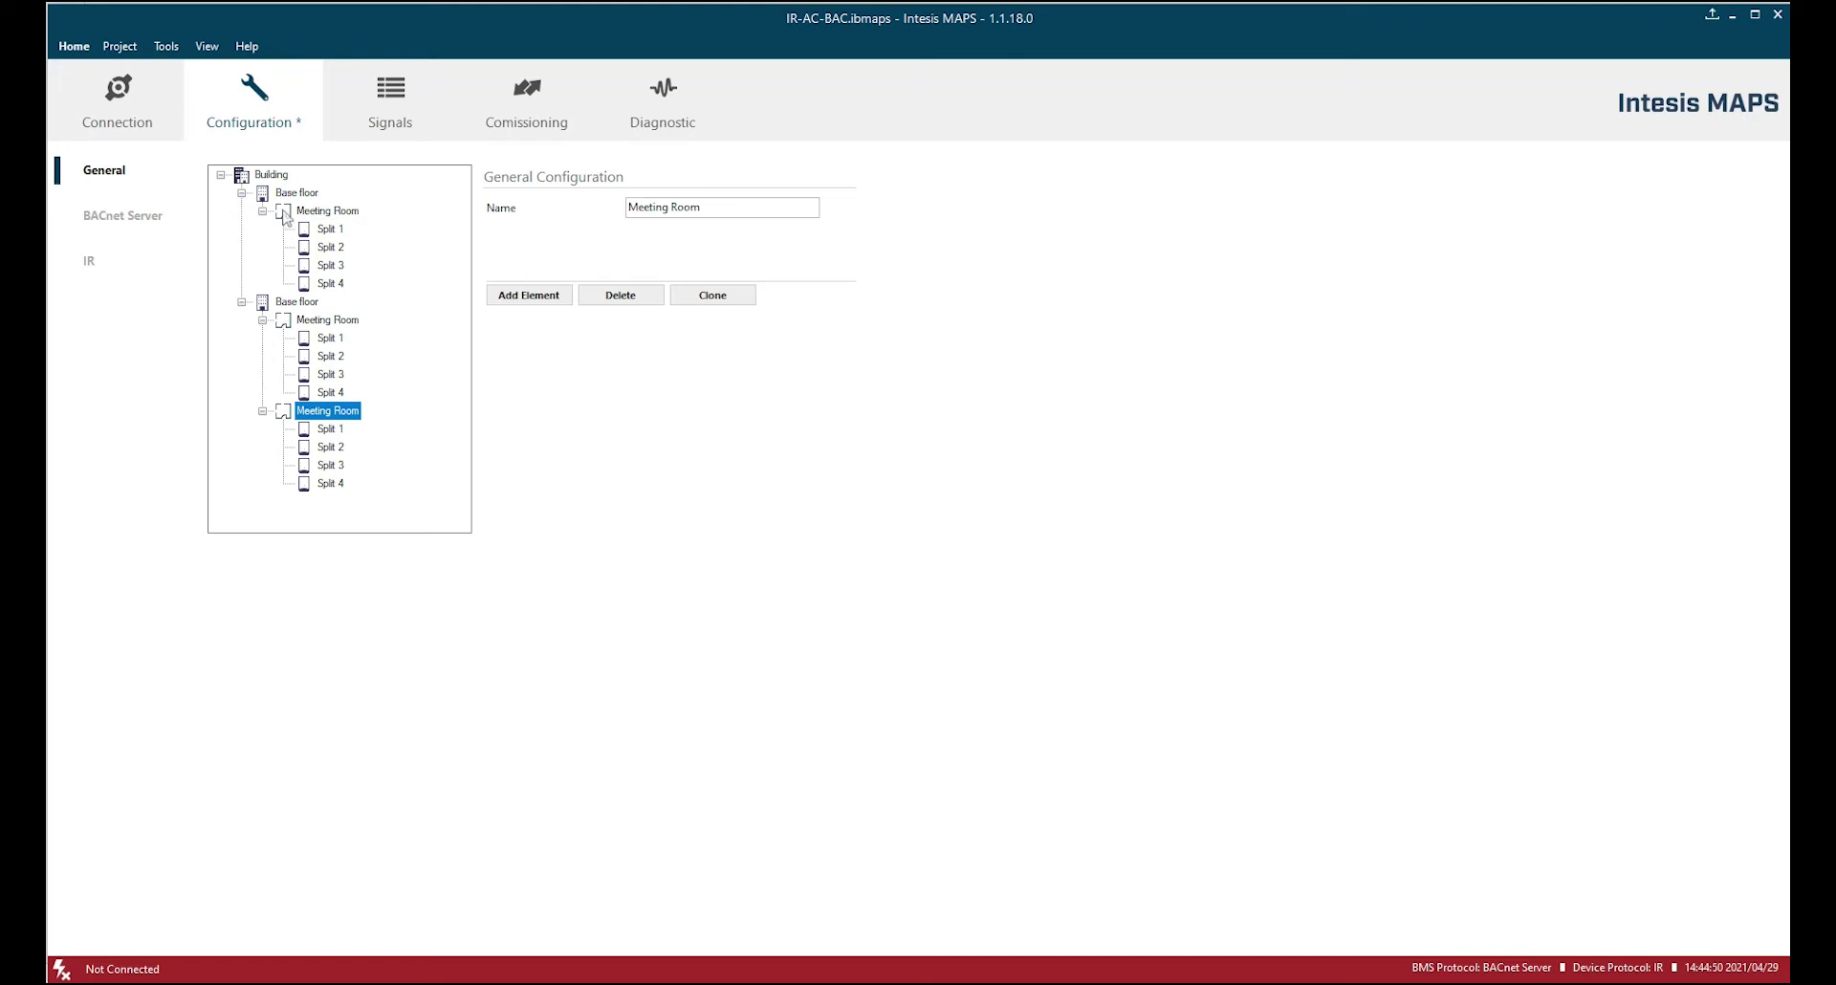
- Drag the copied floor's Split units, including Split 4 and Split 3, into the third Meeting Room
click(284, 322)
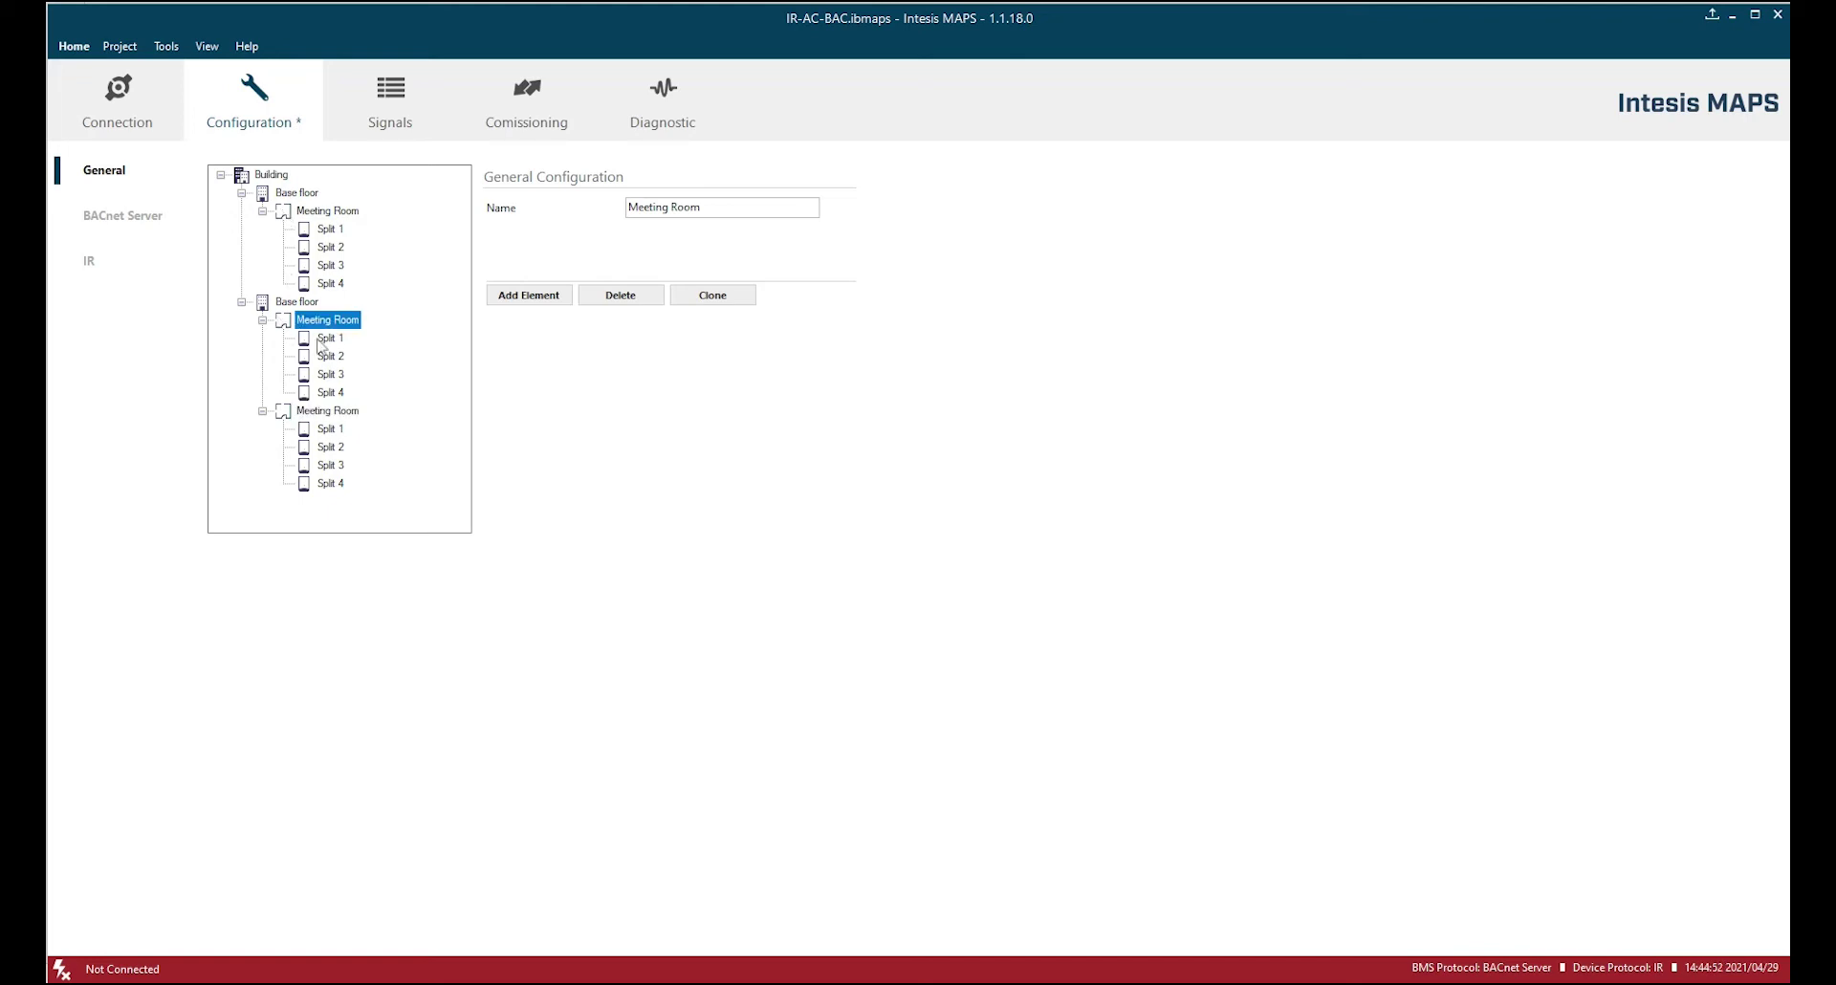
click(325, 373)
click(327, 429)
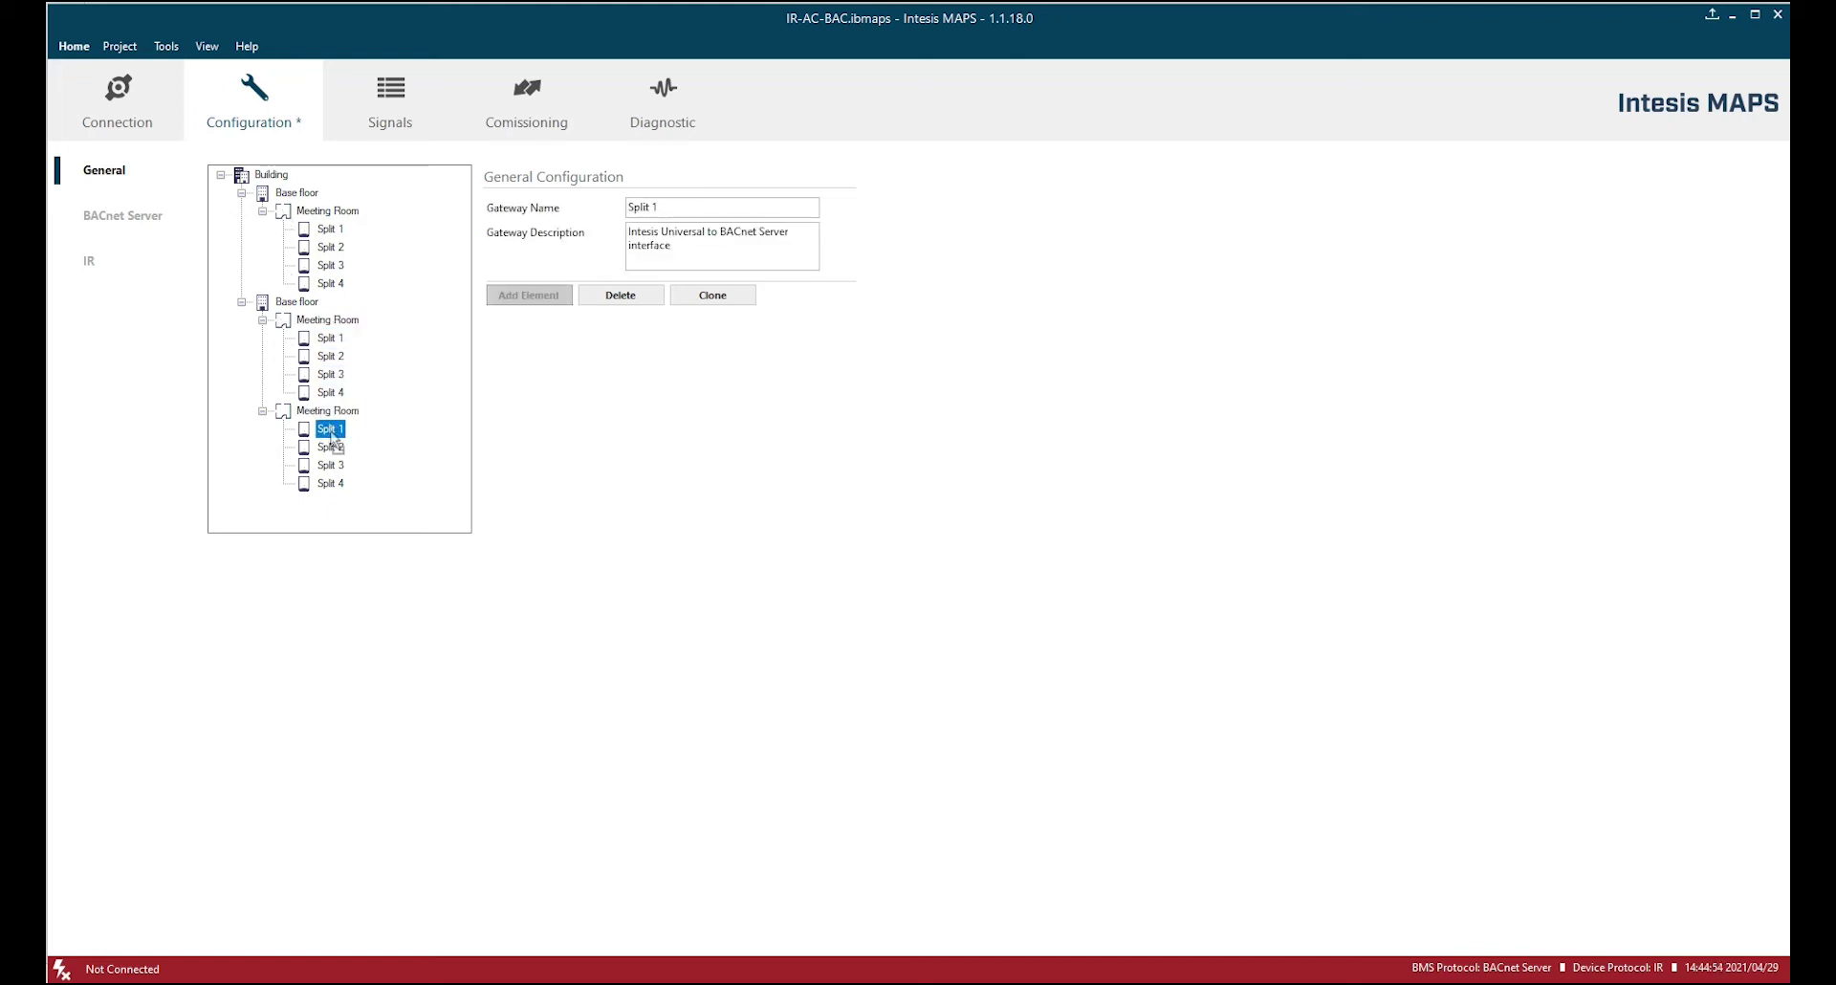
click(326, 411)
drag(325, 418, 327, 421)
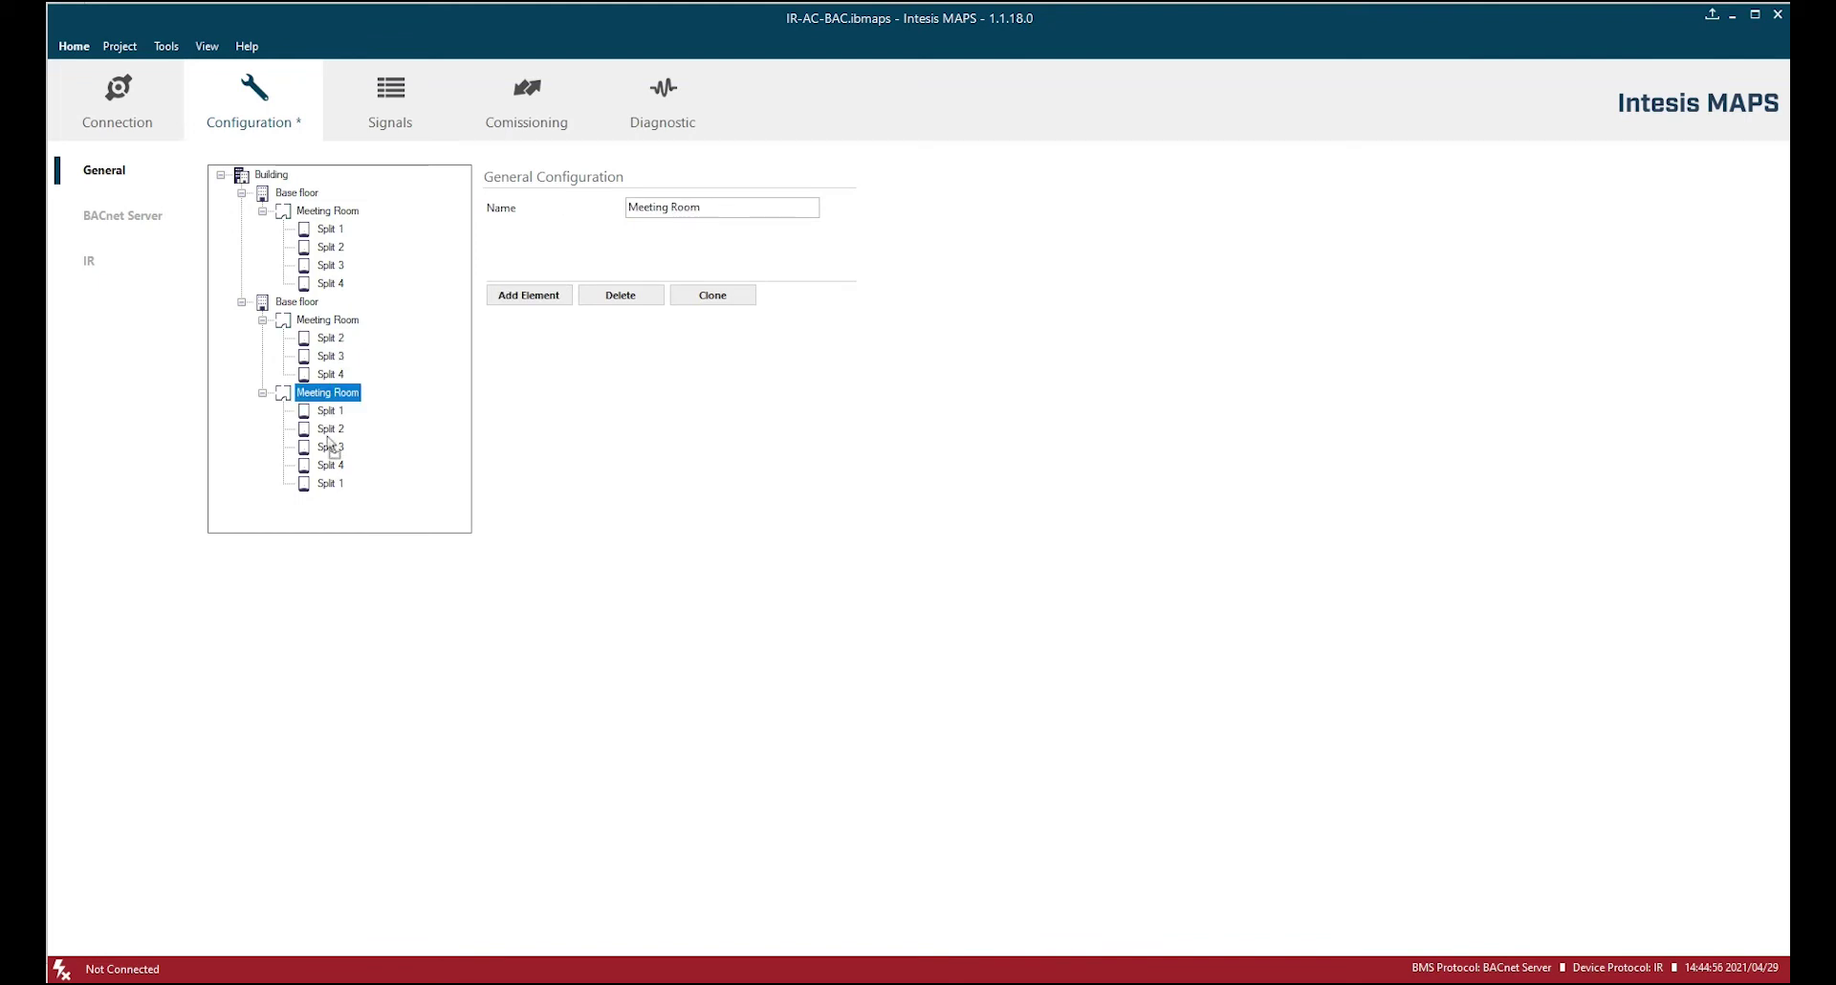
click(330, 411)
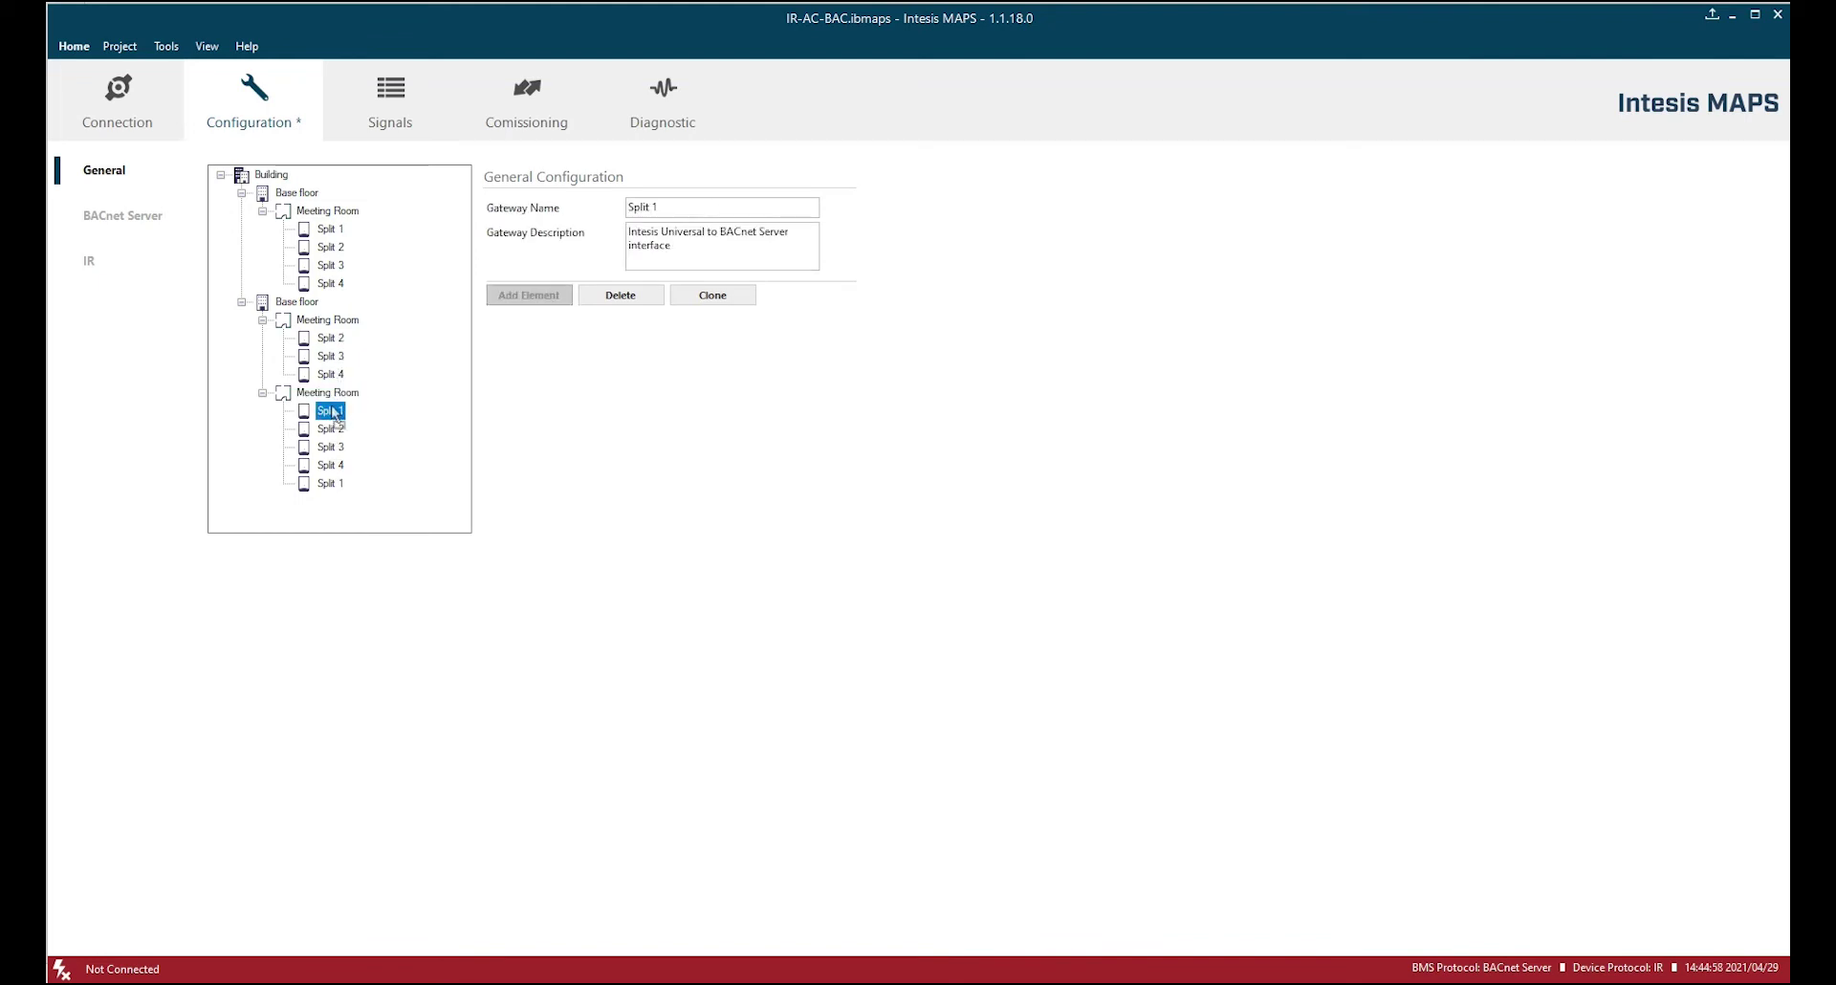
mouse_move(330, 374)
mouse_down()
mouse_move(327, 393)
mouse_move(327, 374)
mouse_up()
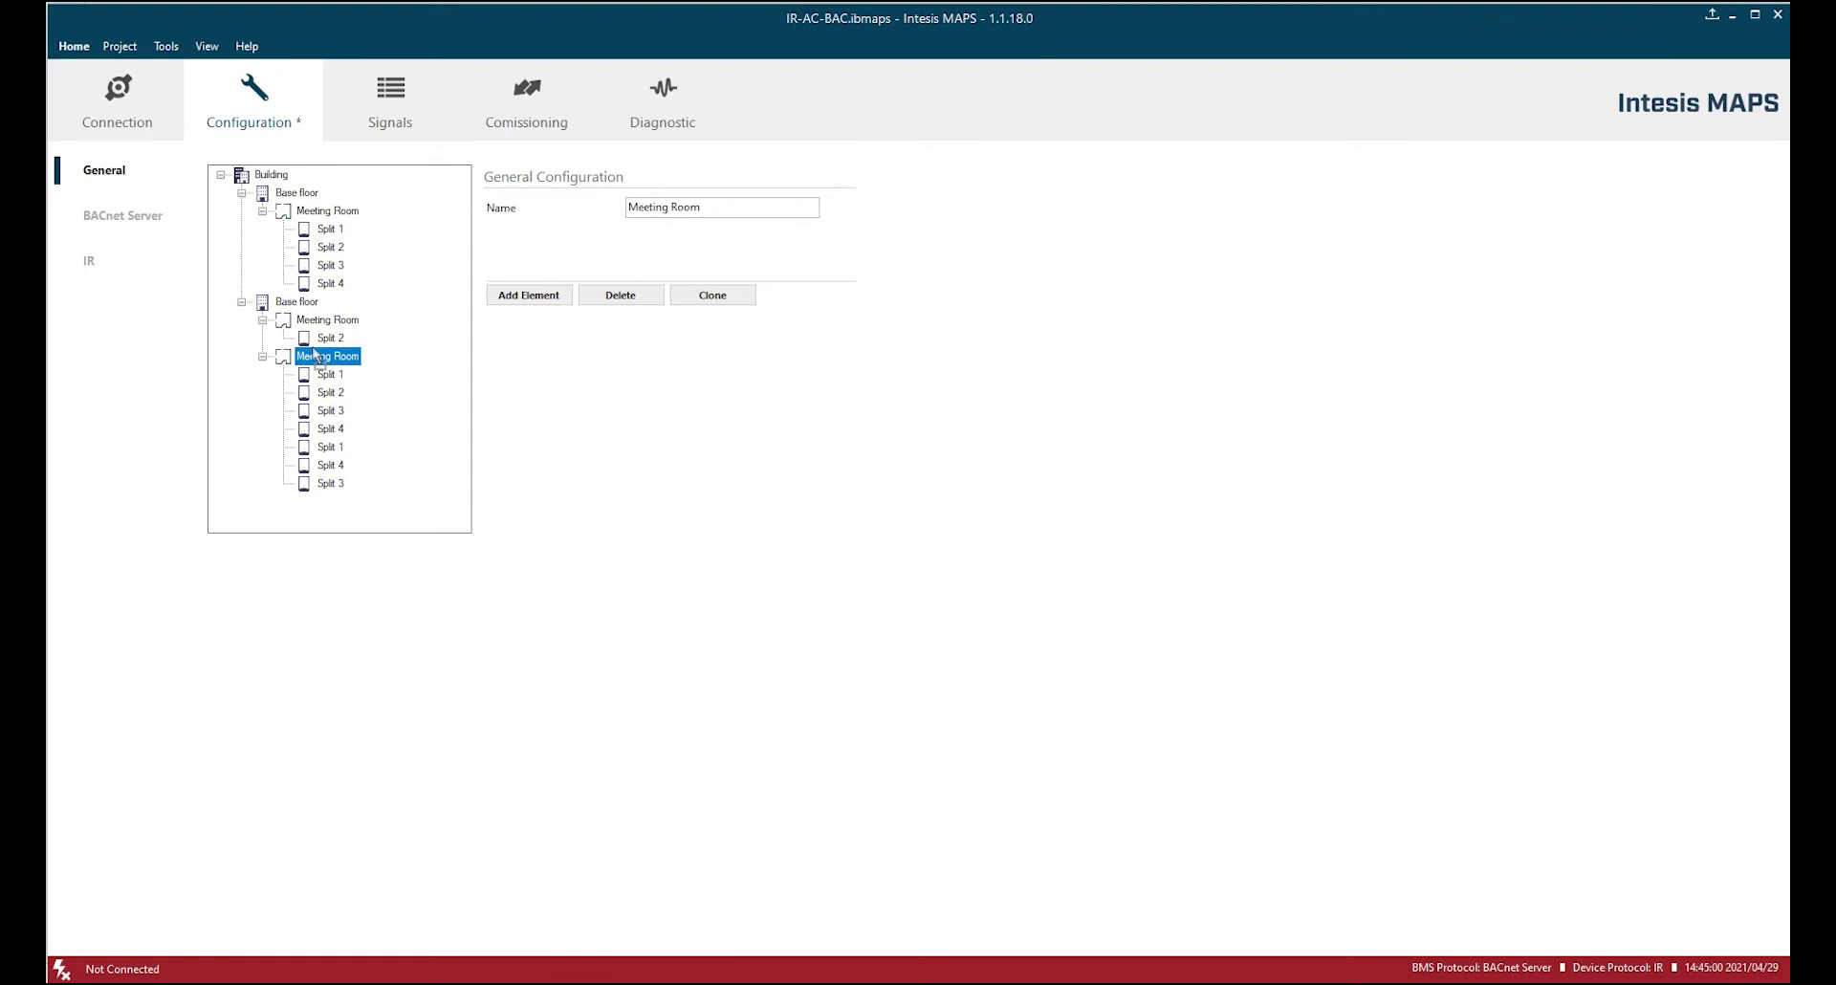
click(324, 319)
- Delete the extra Meeting Room and the extra Split 3, confirming each deletion
click(622, 297)
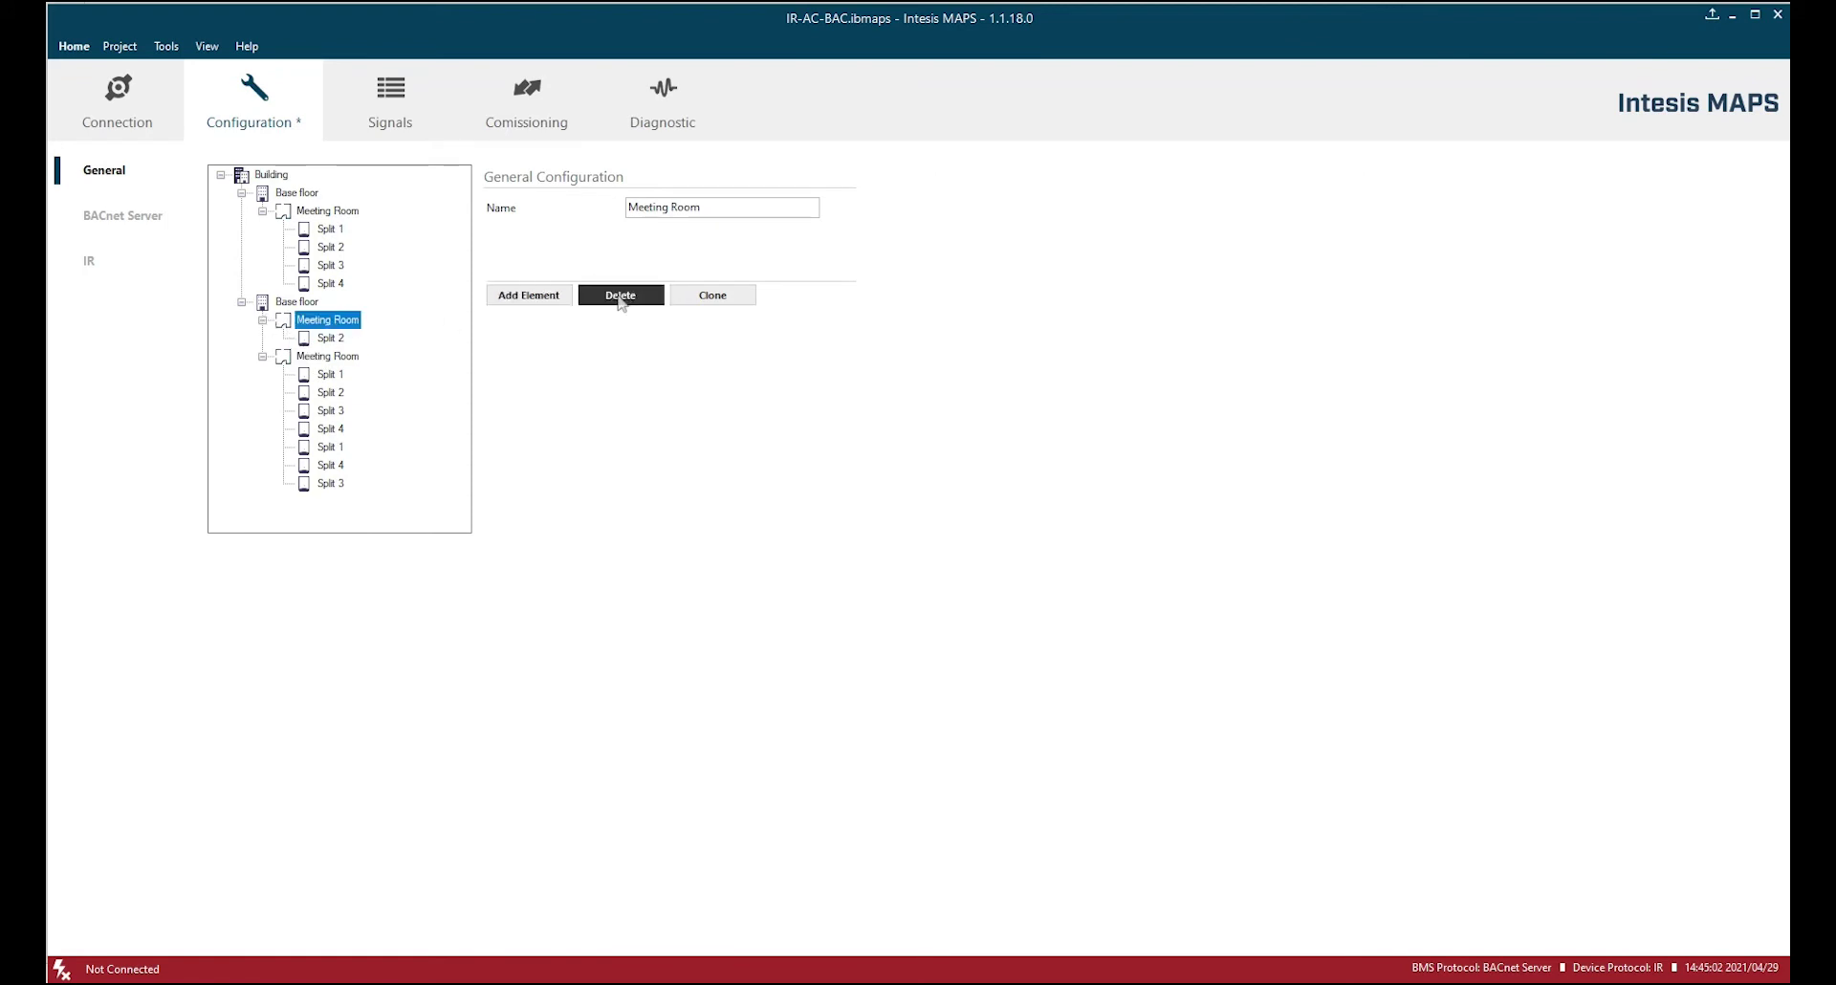
click(1067, 547)
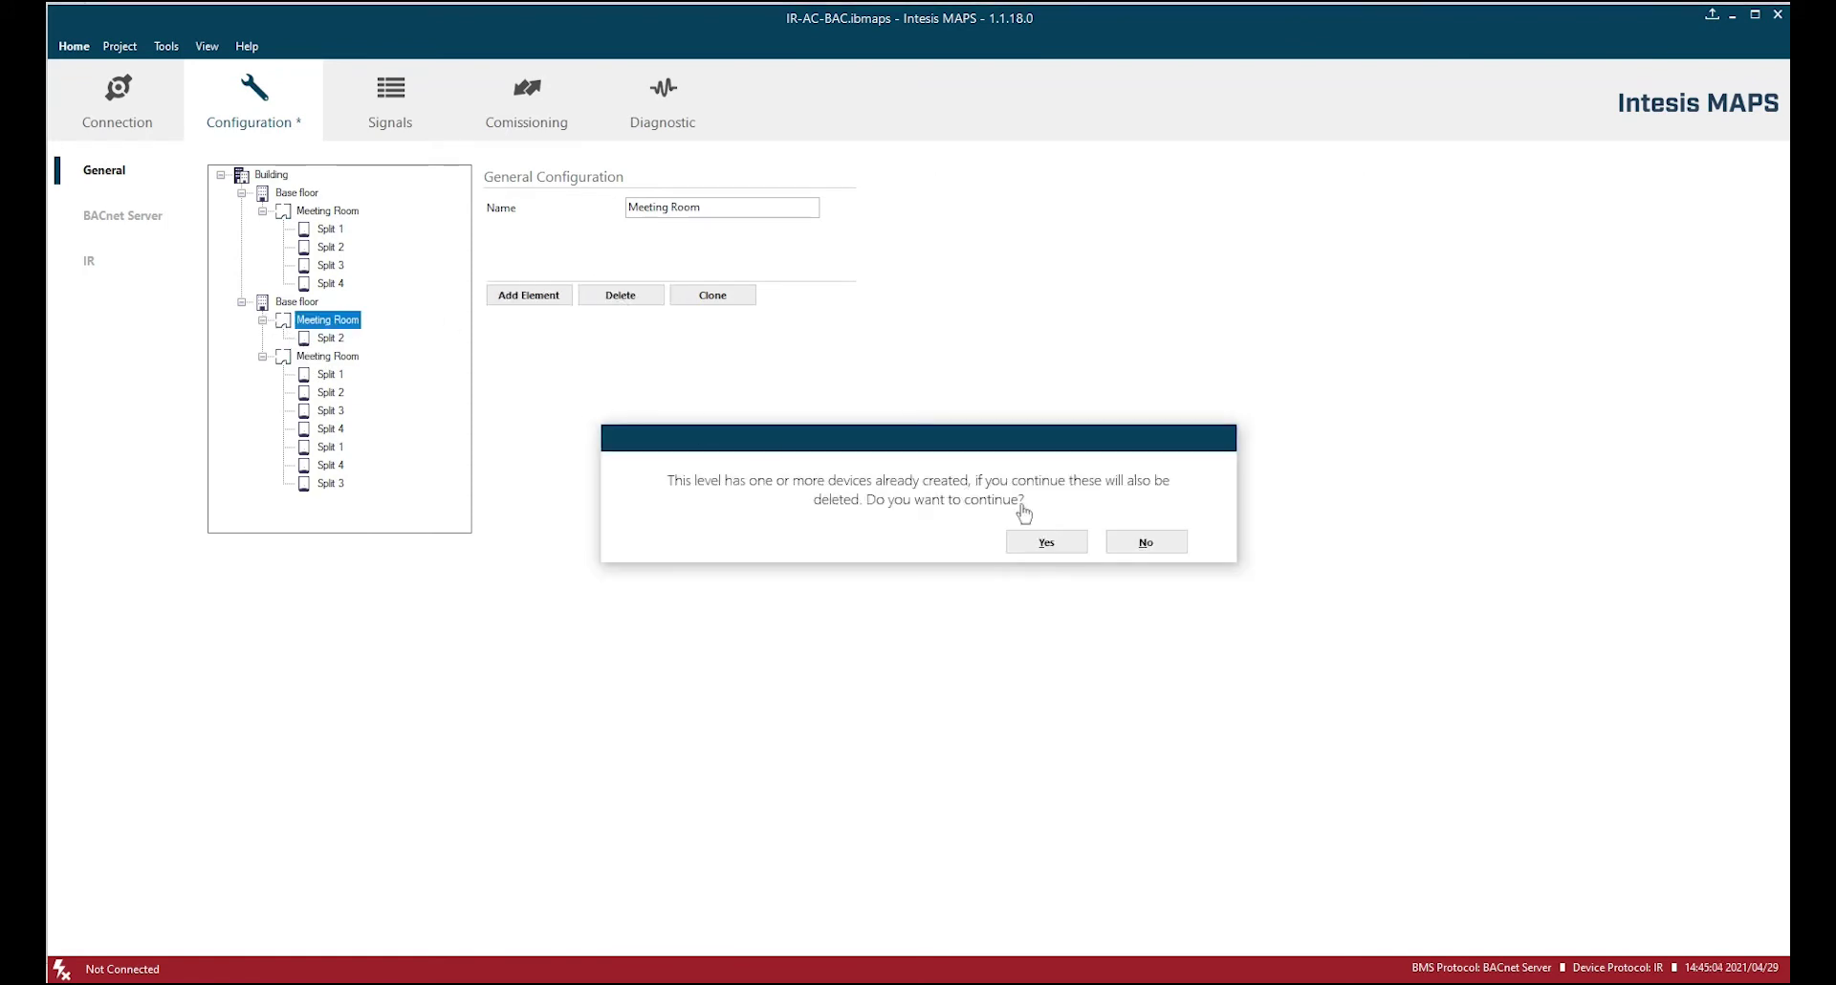
click(1073, 544)
click(306, 450)
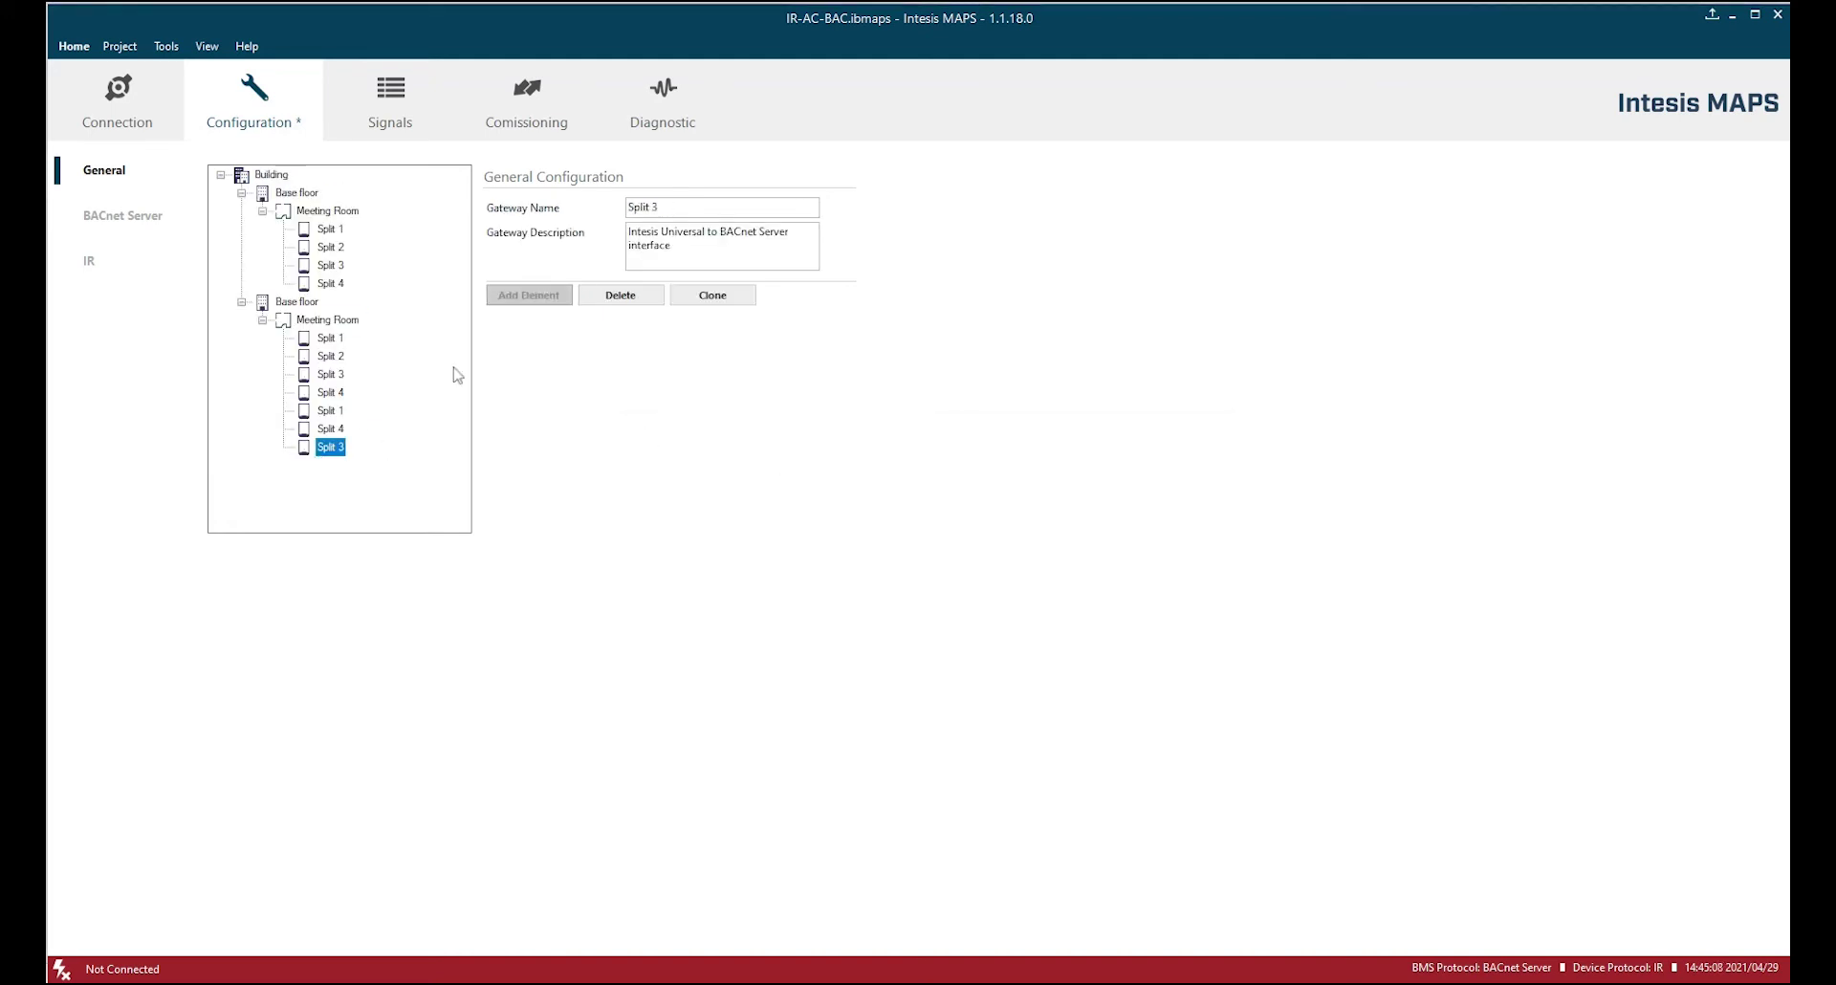
click(607, 297)
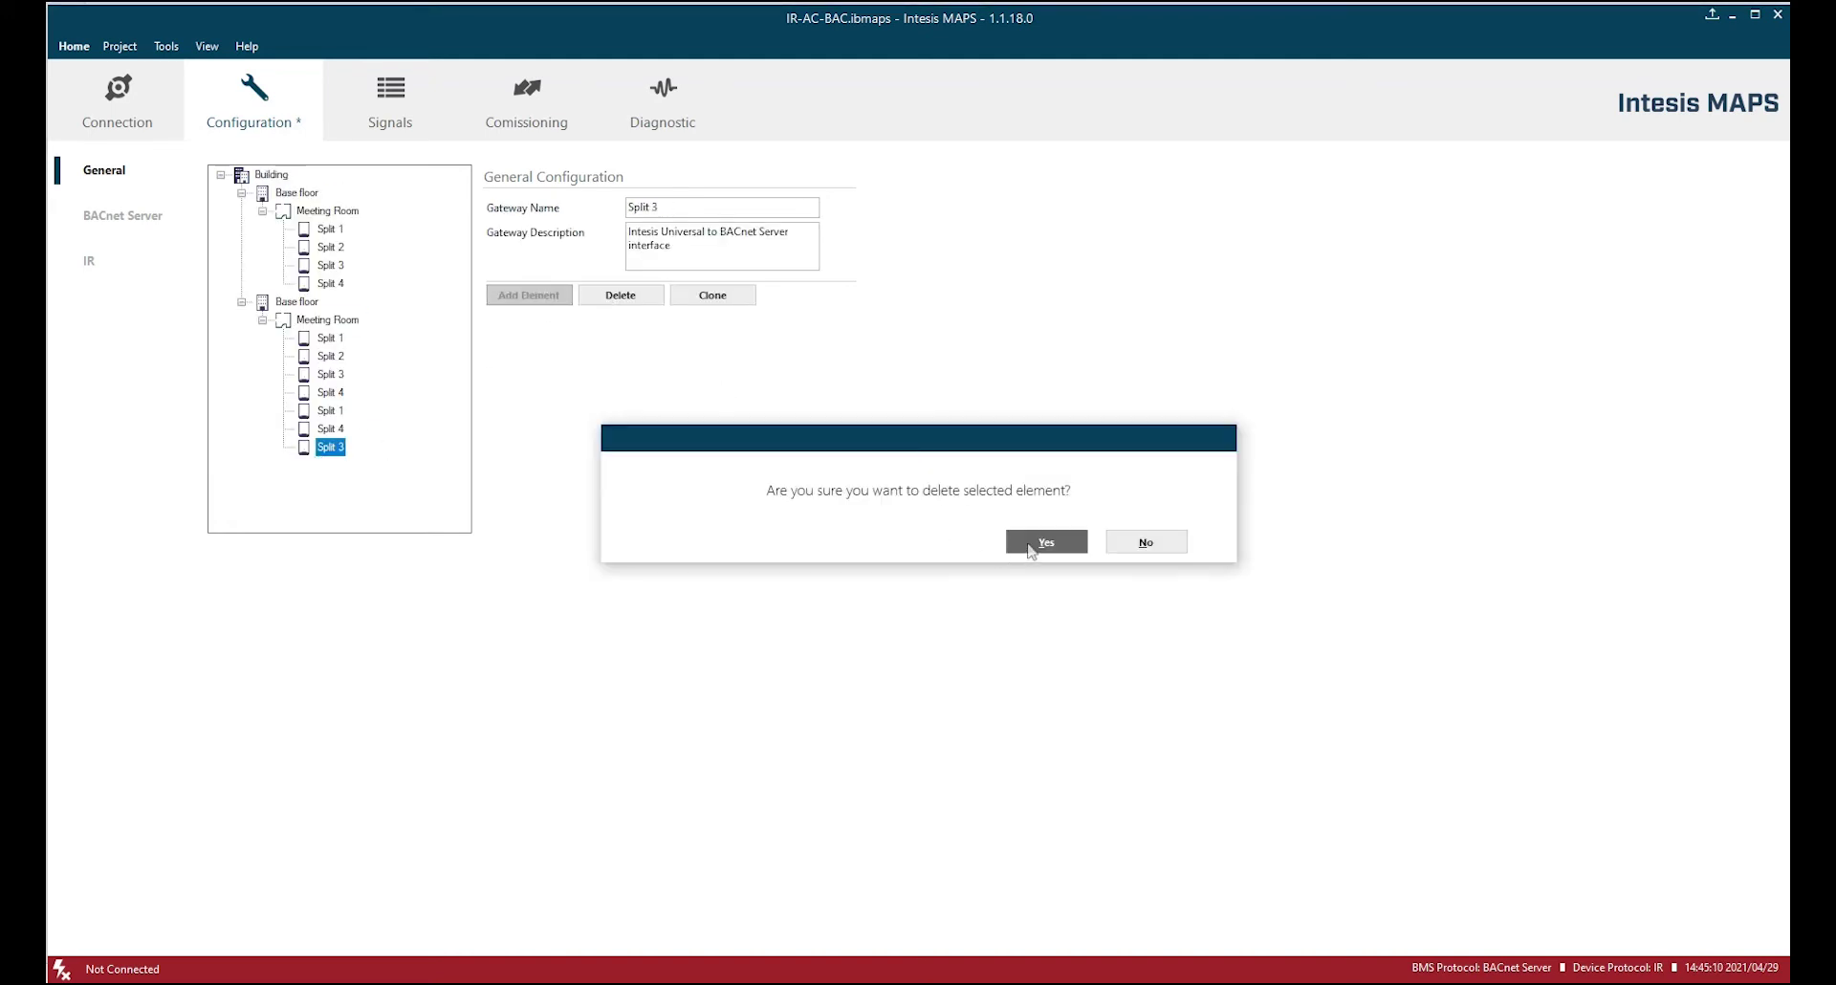
click(1027, 547)
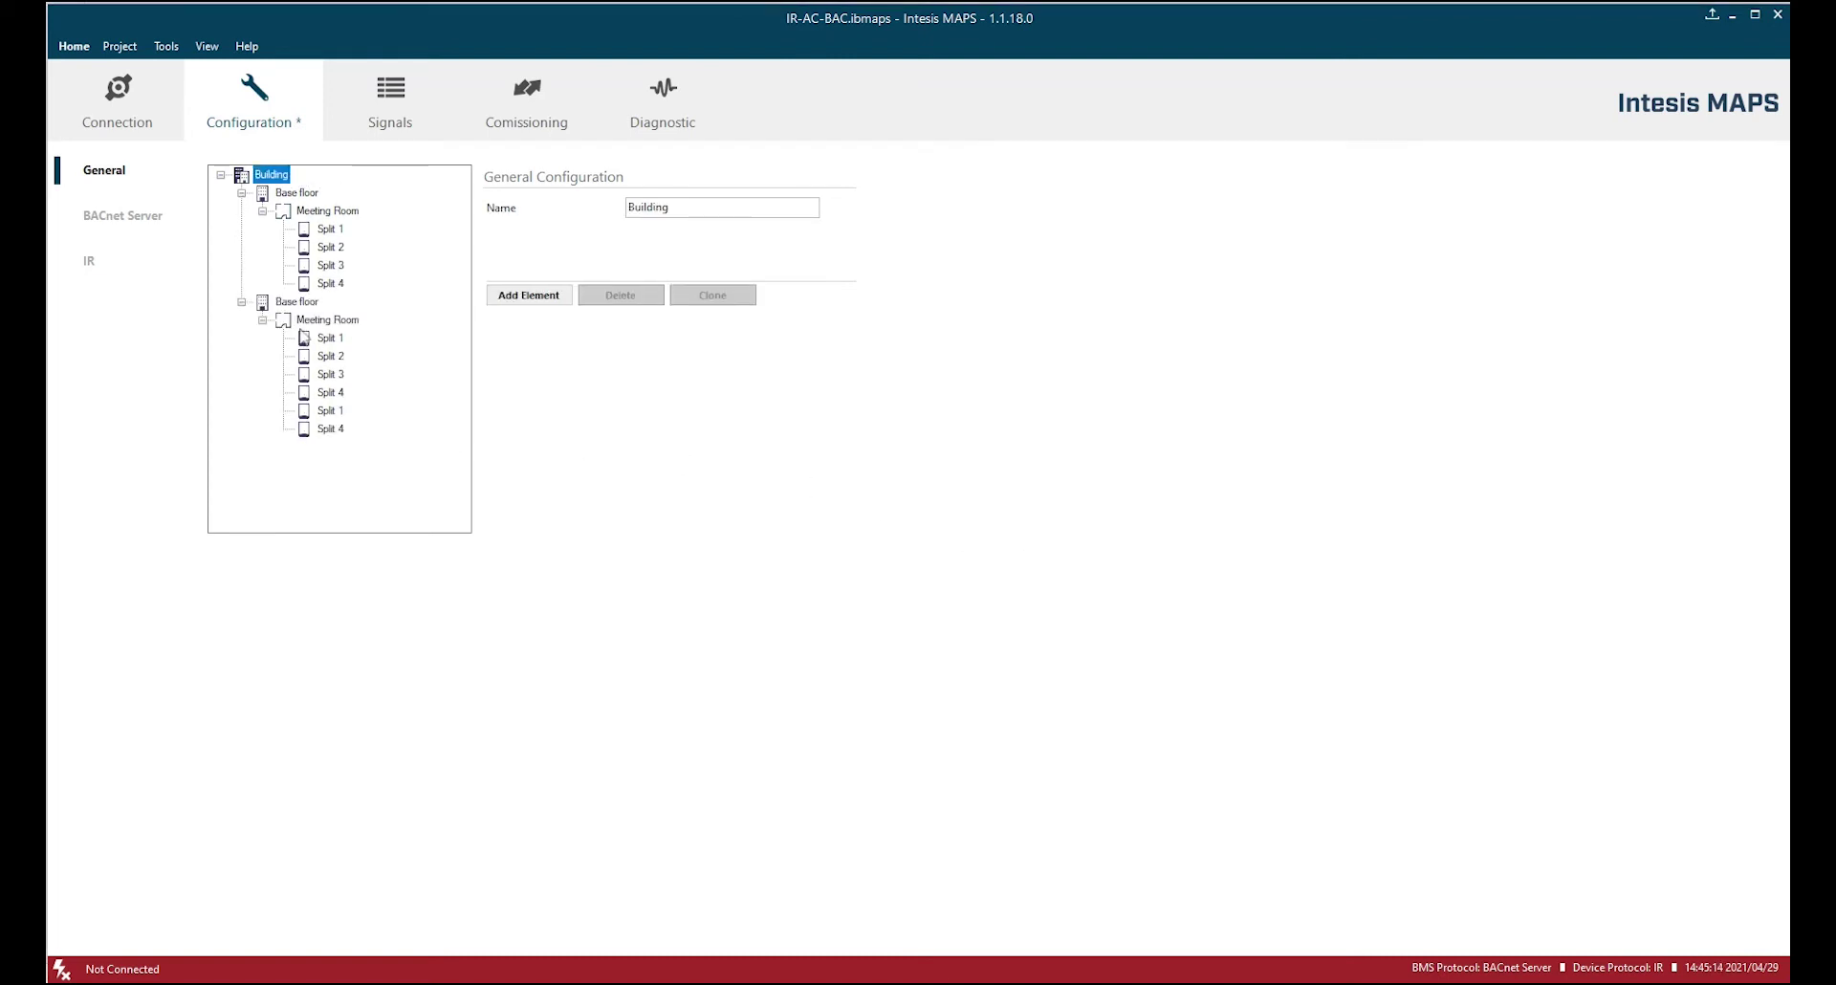
- Delete the second Base floor along with its devices
click(270, 307)
click(595, 298)
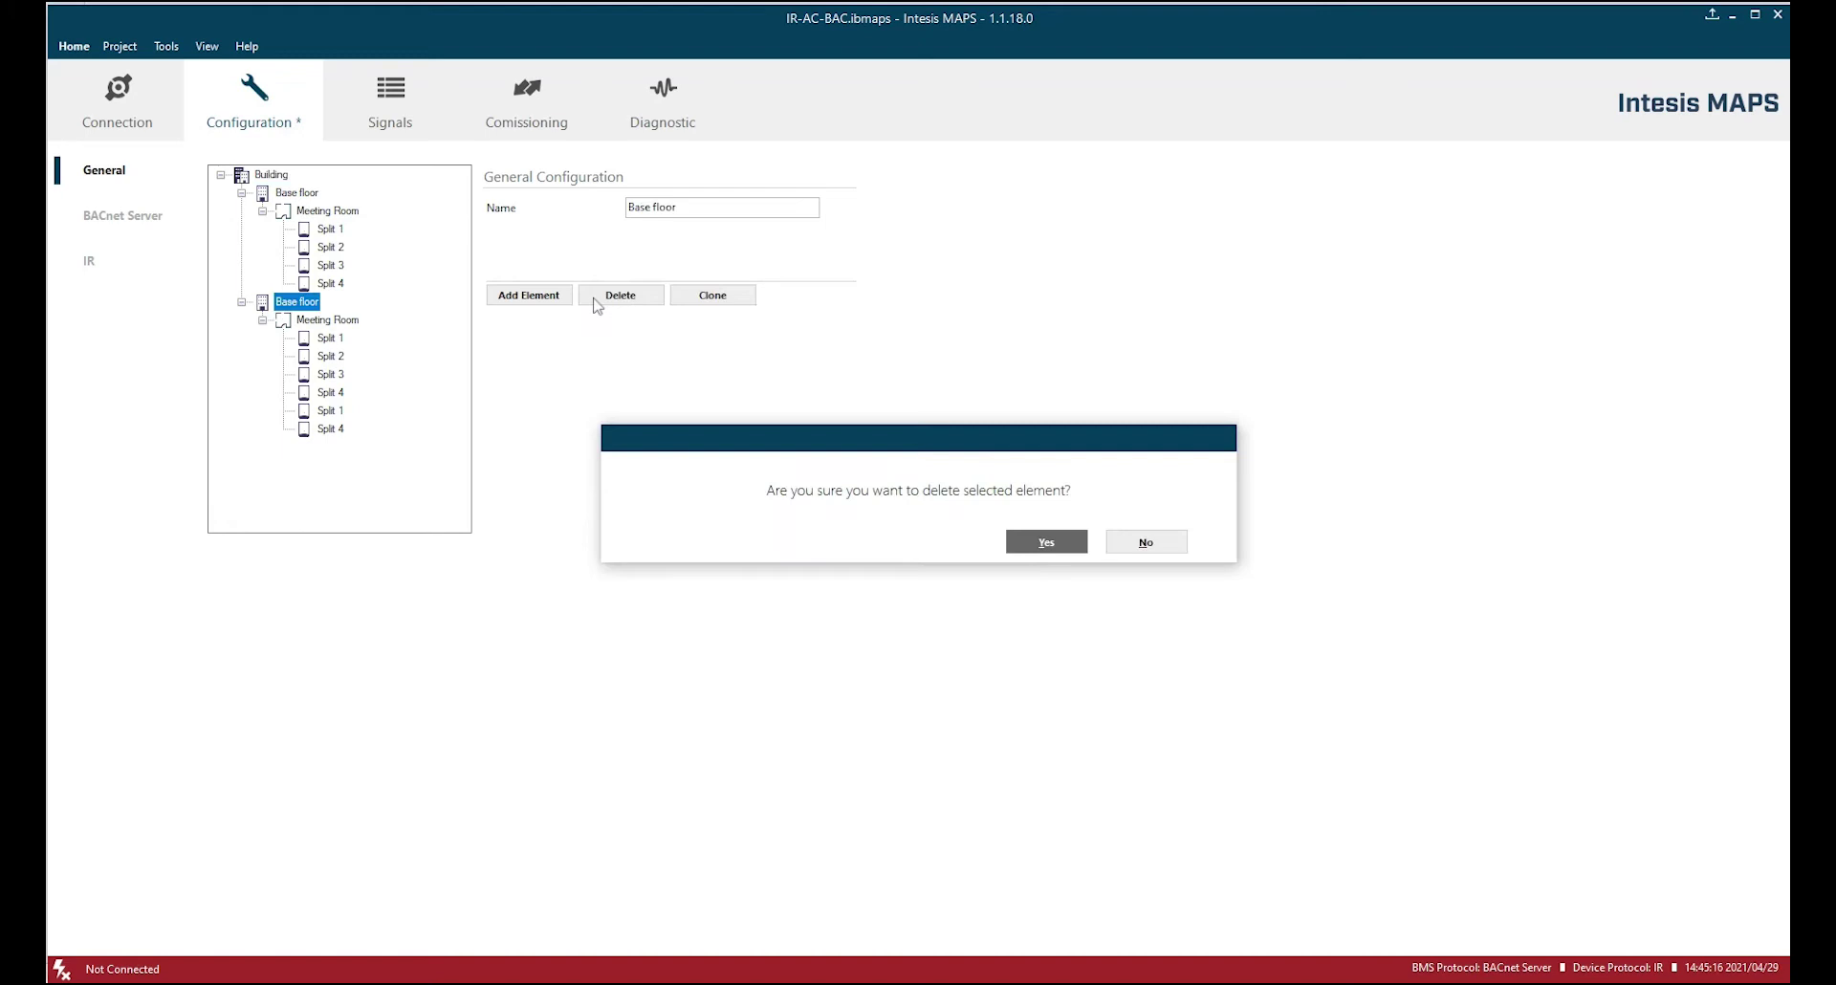
click(1052, 543)
click(1053, 541)
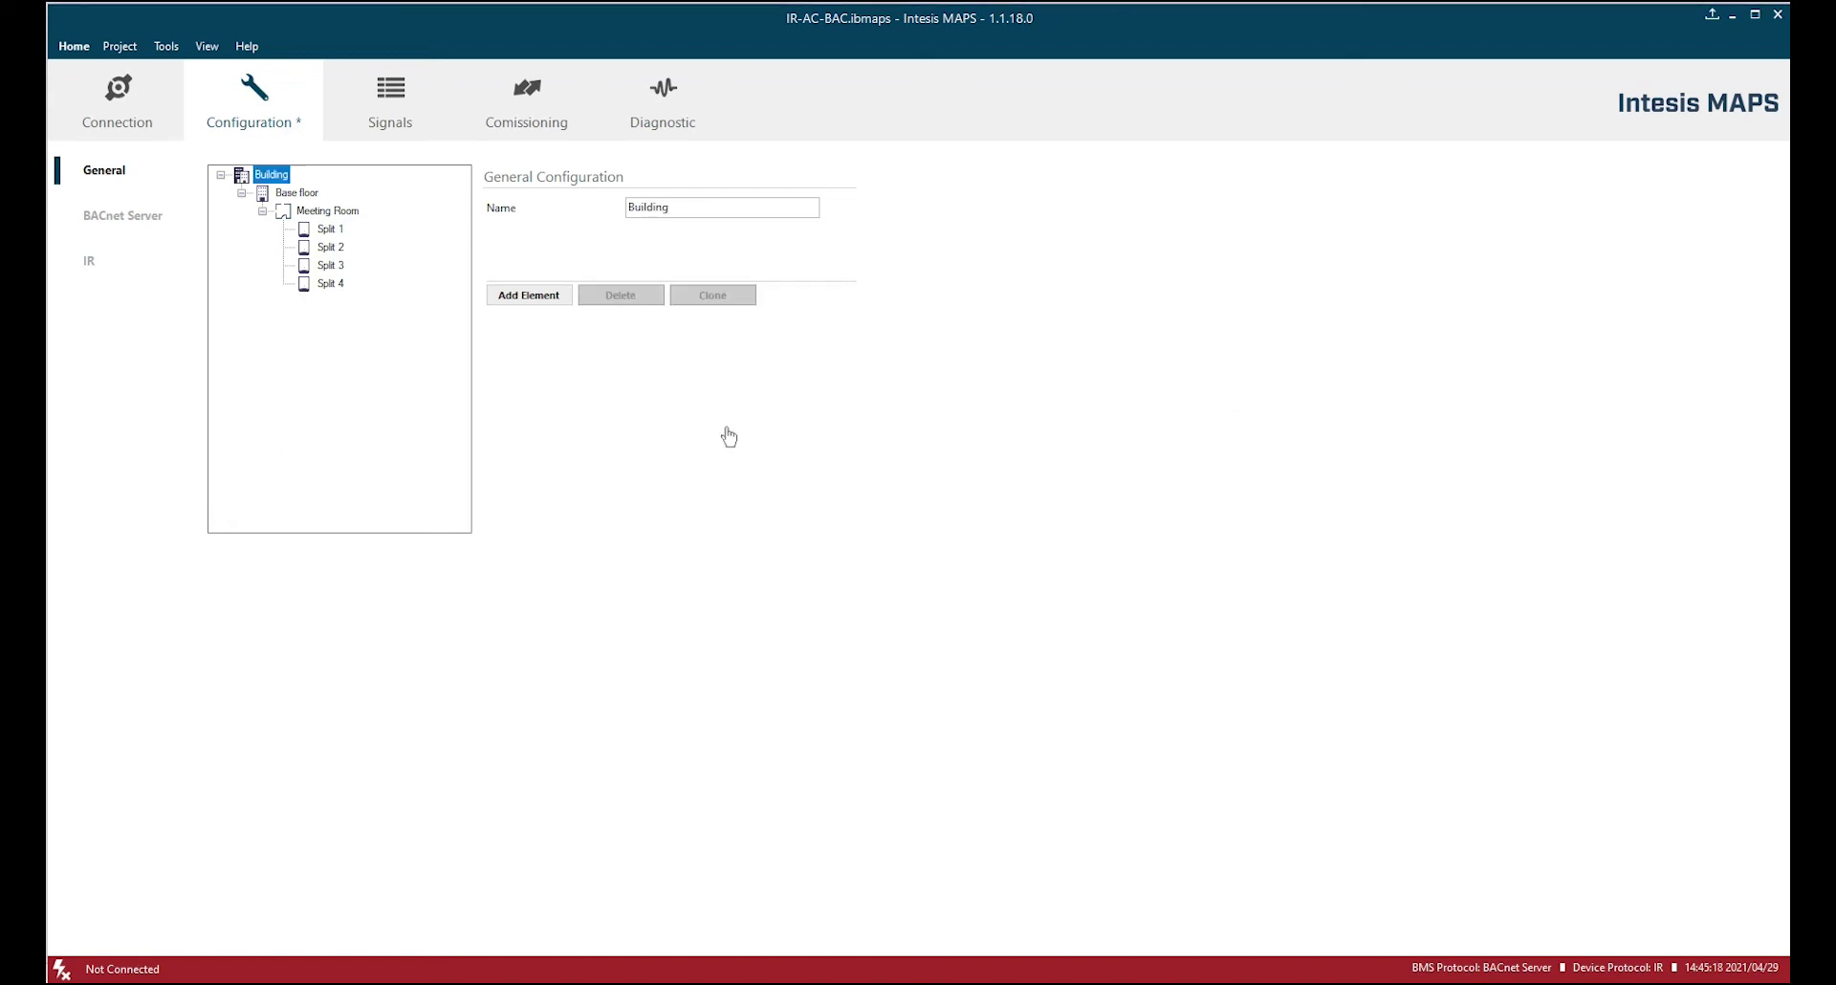
- Show the Signals table and browse the 132 BACnet/IR signals of Splits 1–4
click(356, 110)
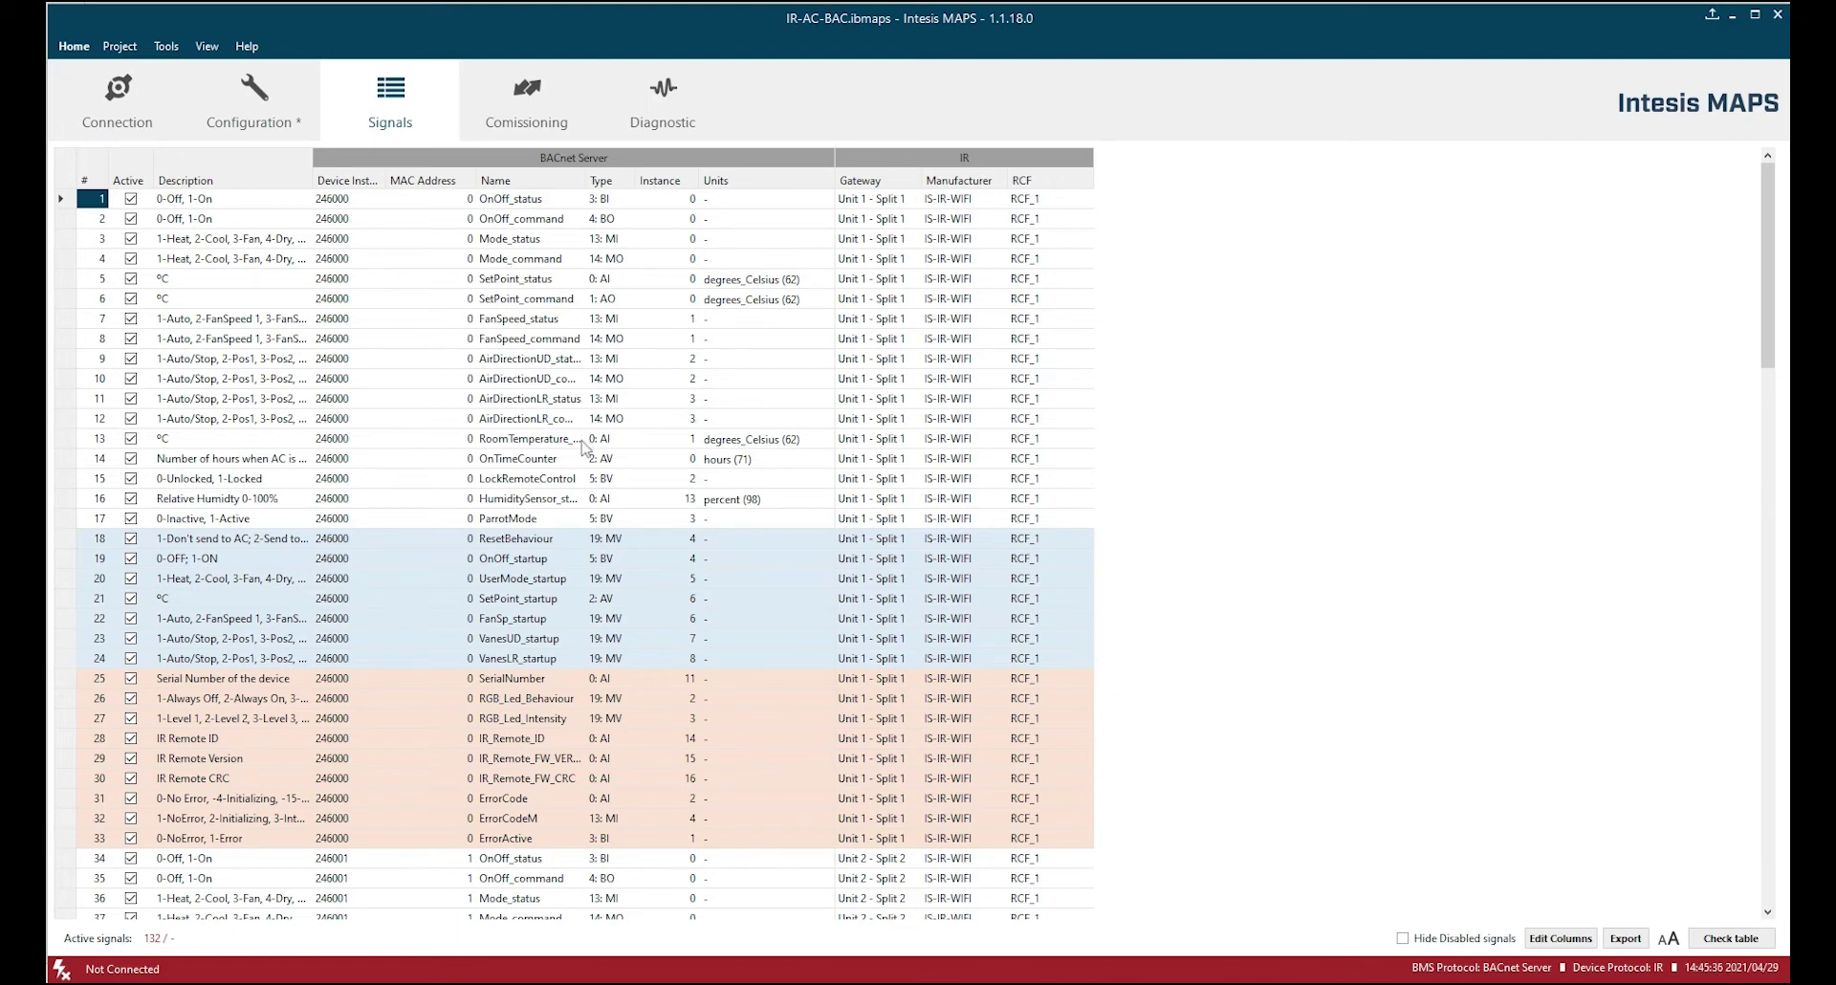
scroll(585, 447, down, 15)
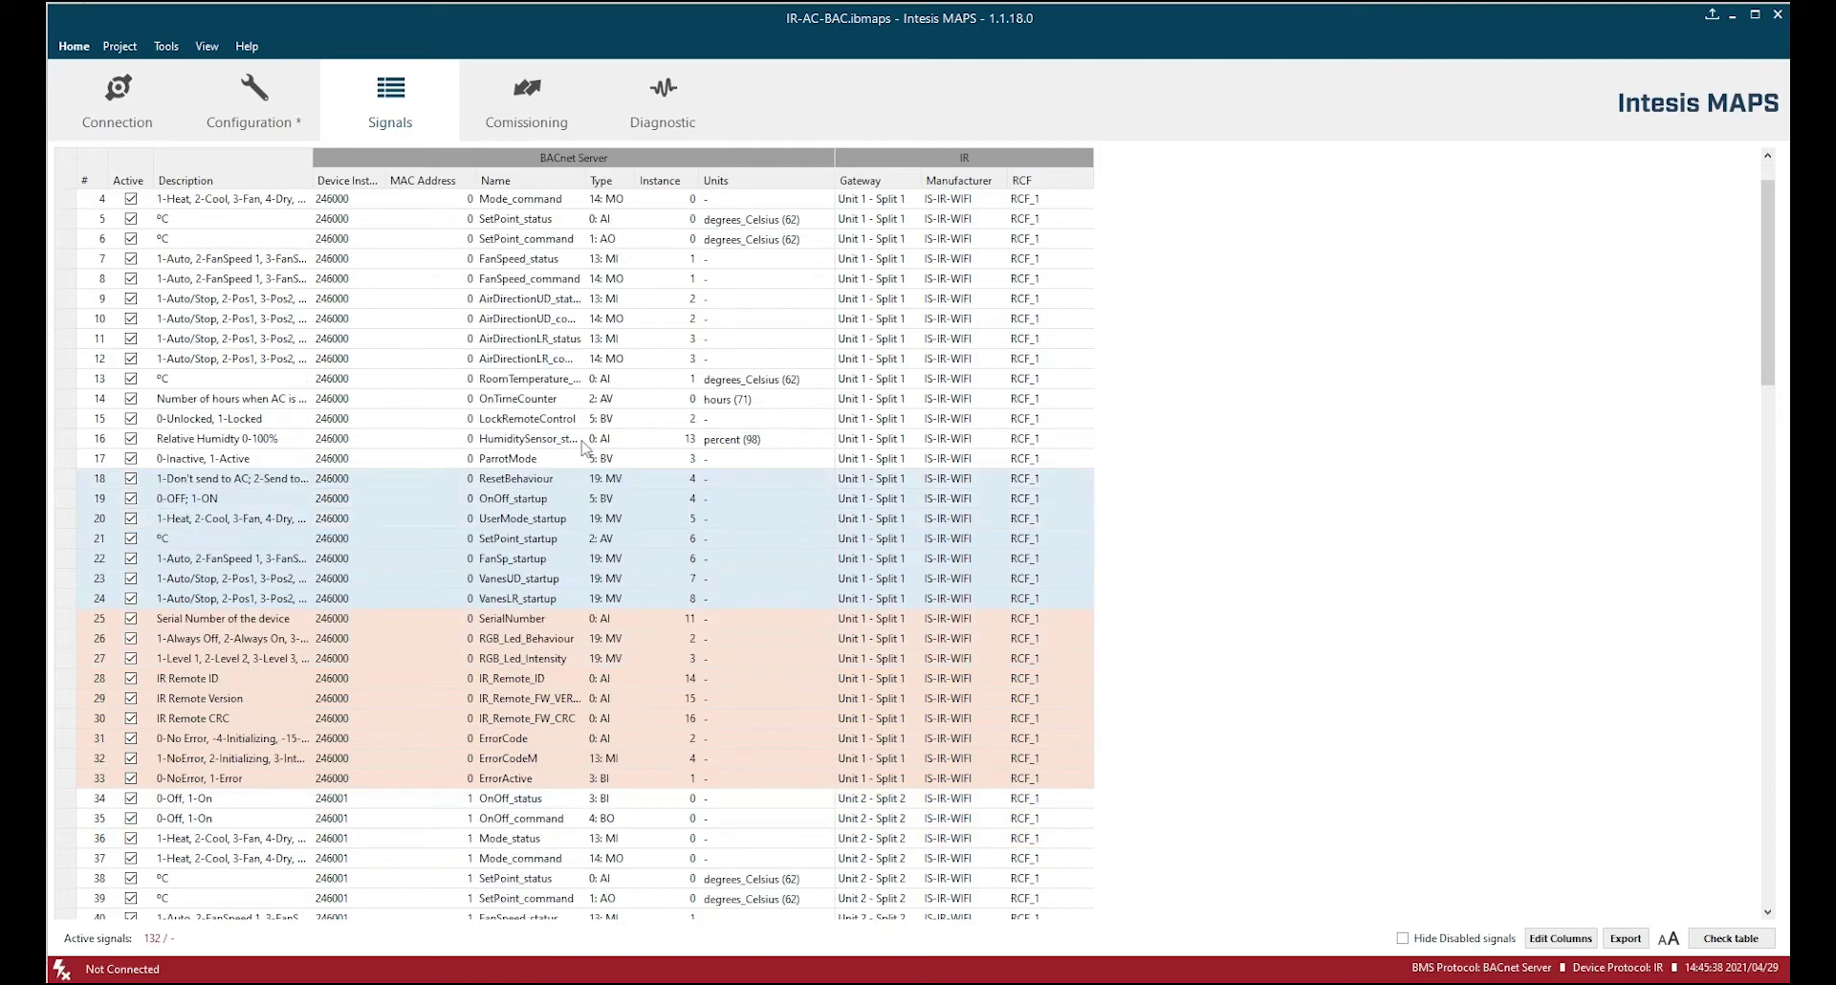
scroll(585, 447, up, 5)
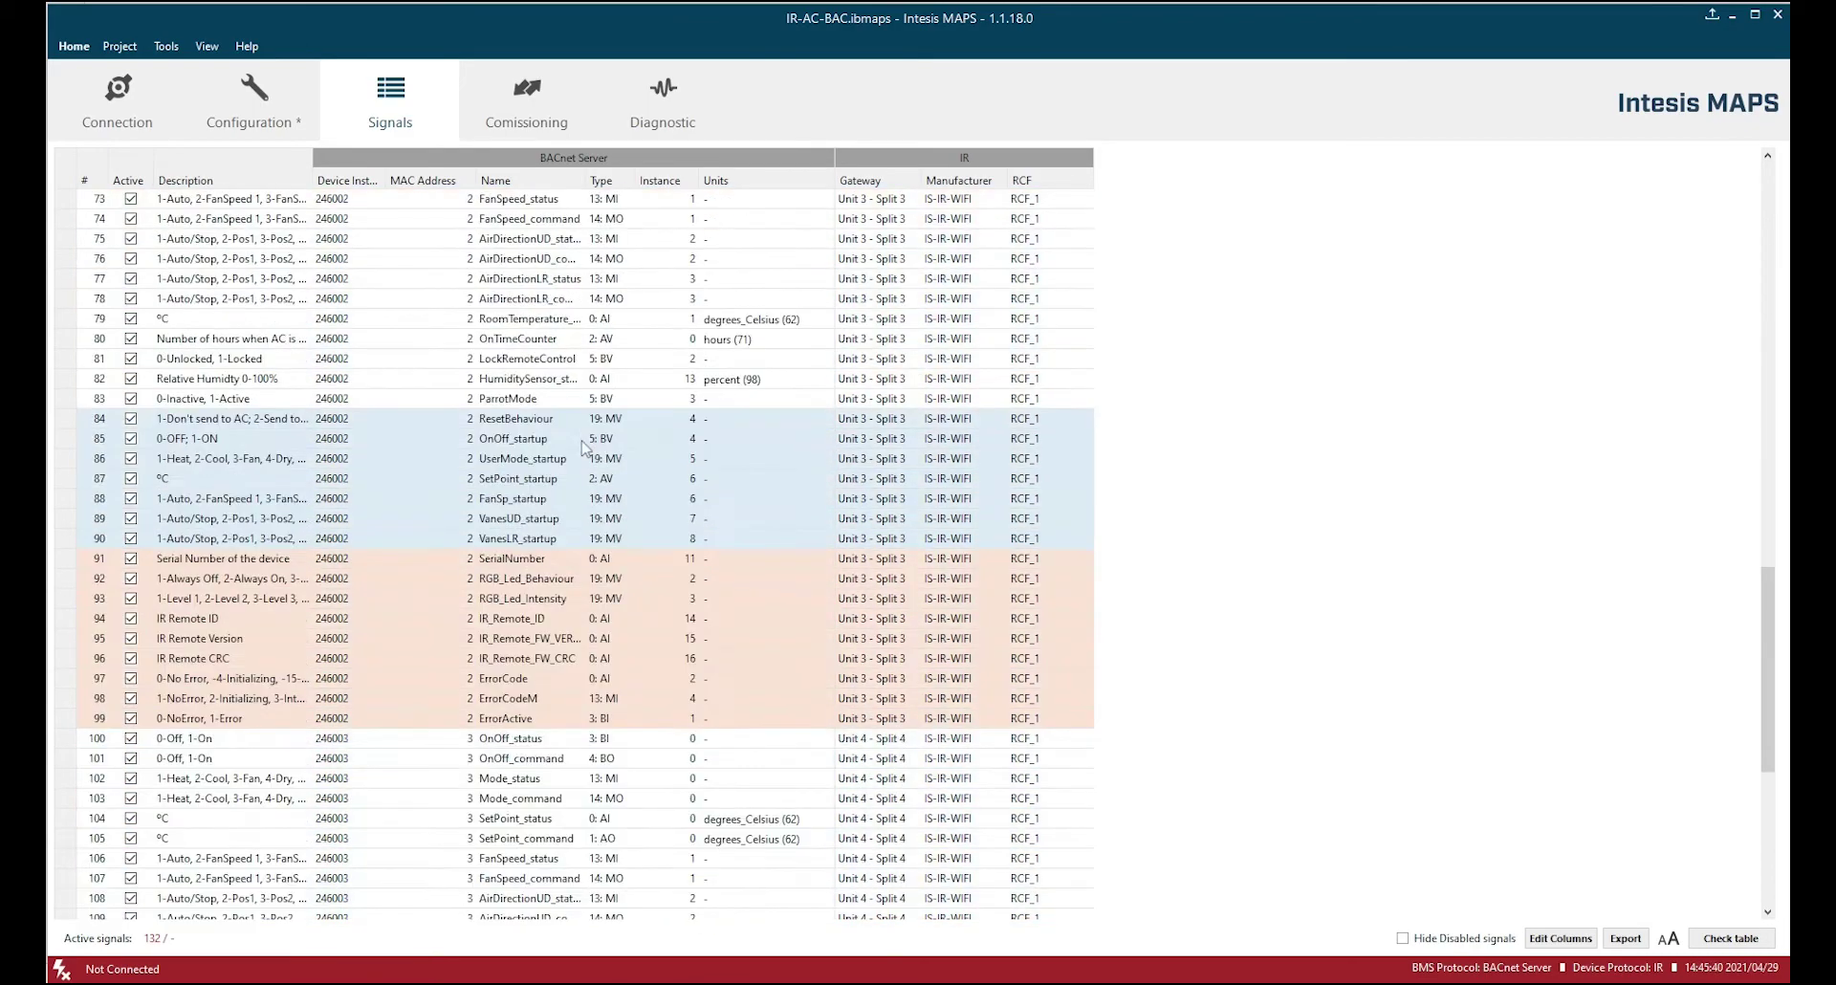
scroll(585, 447, down, 4)
scroll(585, 447, up, 5)
scroll(586, 447, up, 9)
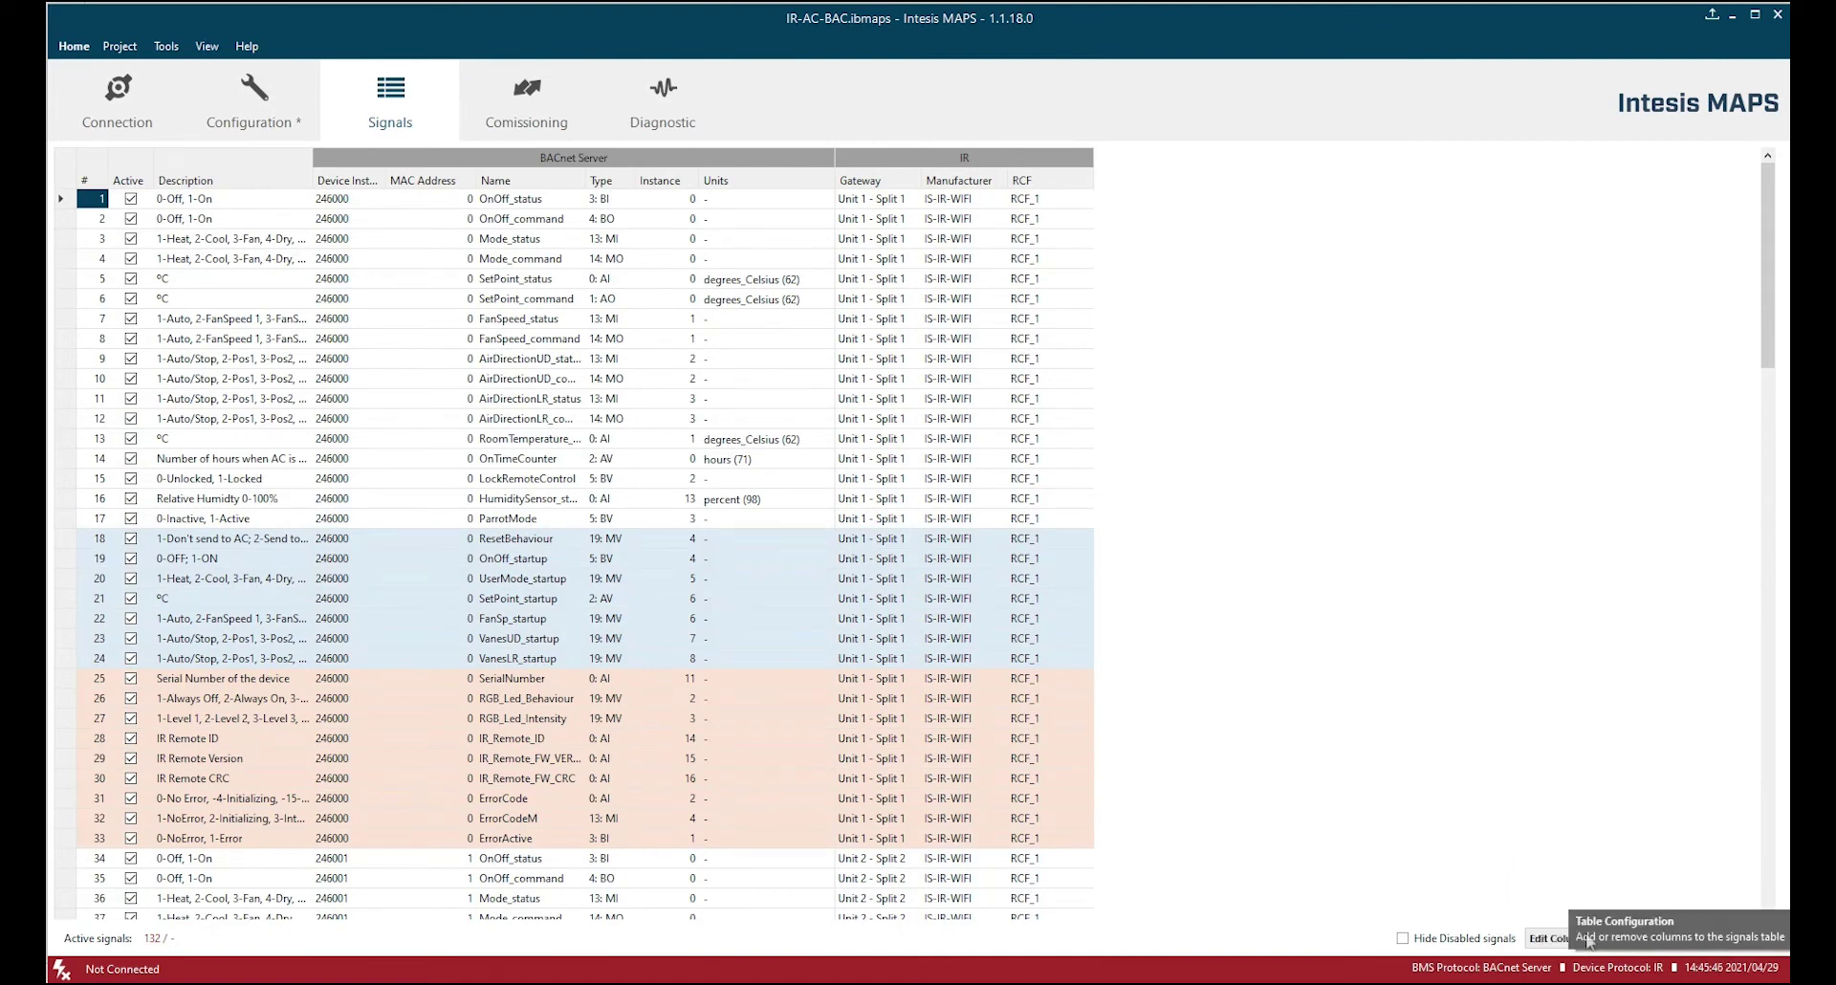
click(1557, 937)
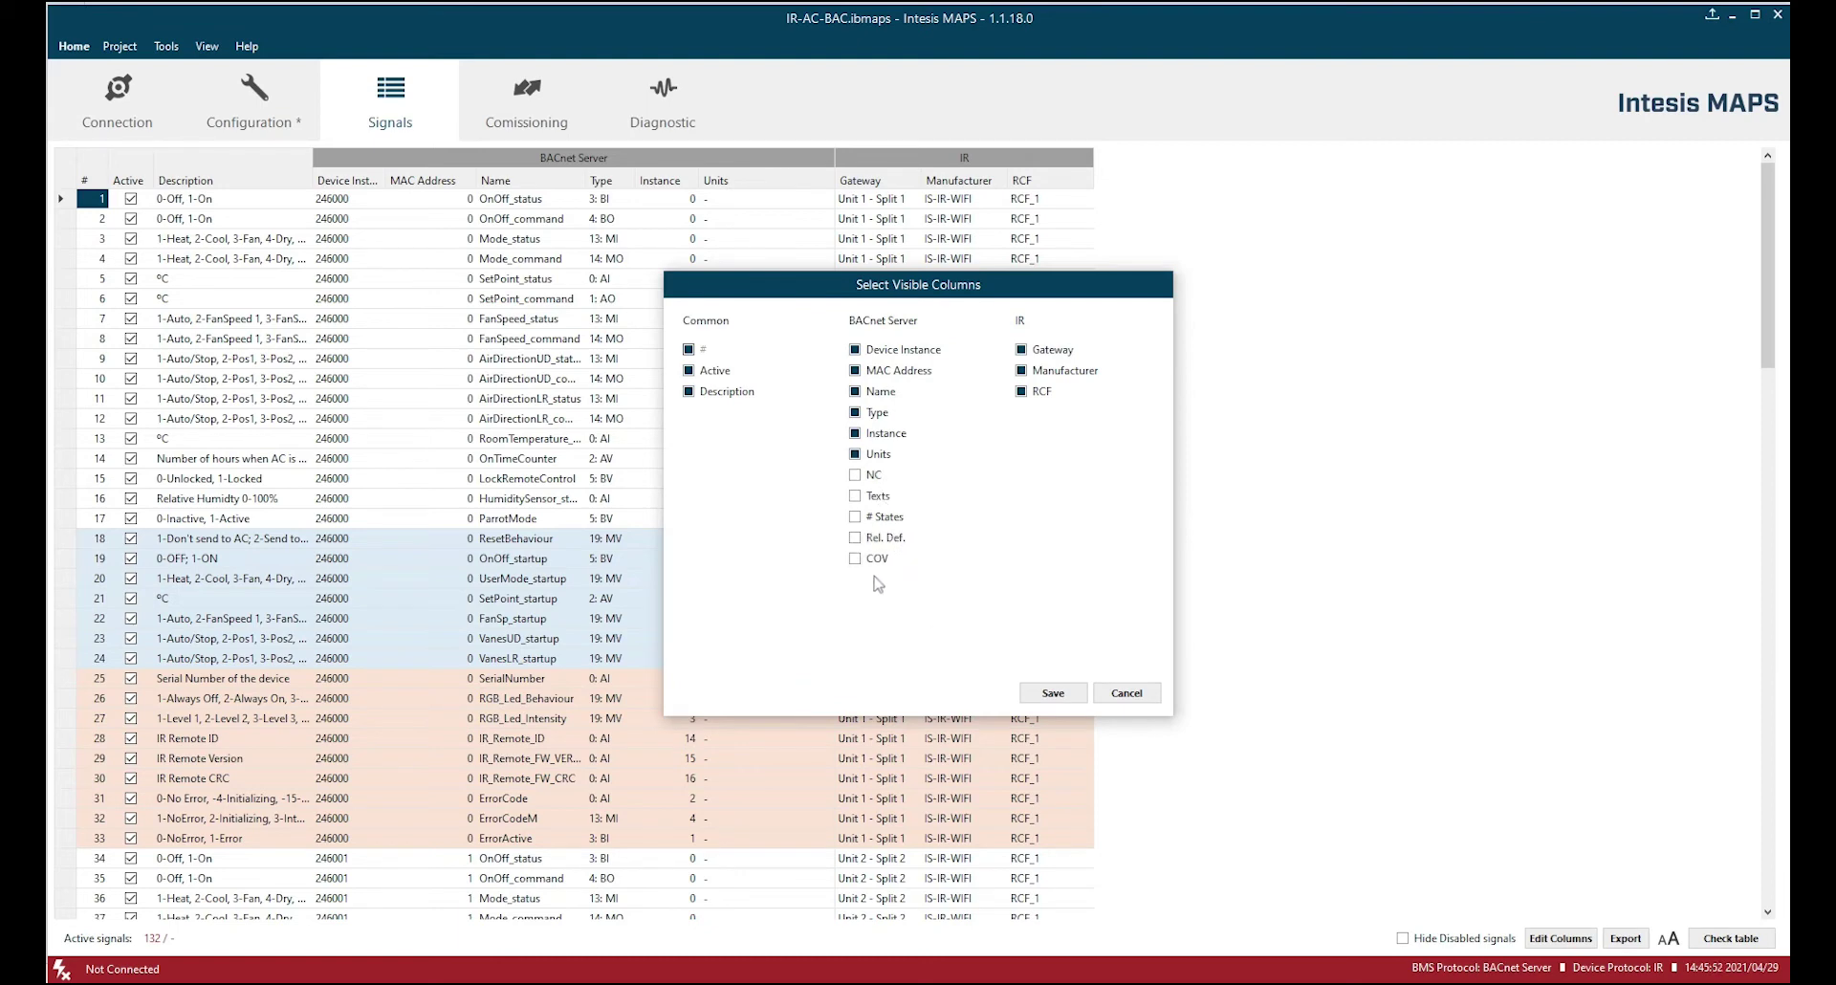
click(1125, 695)
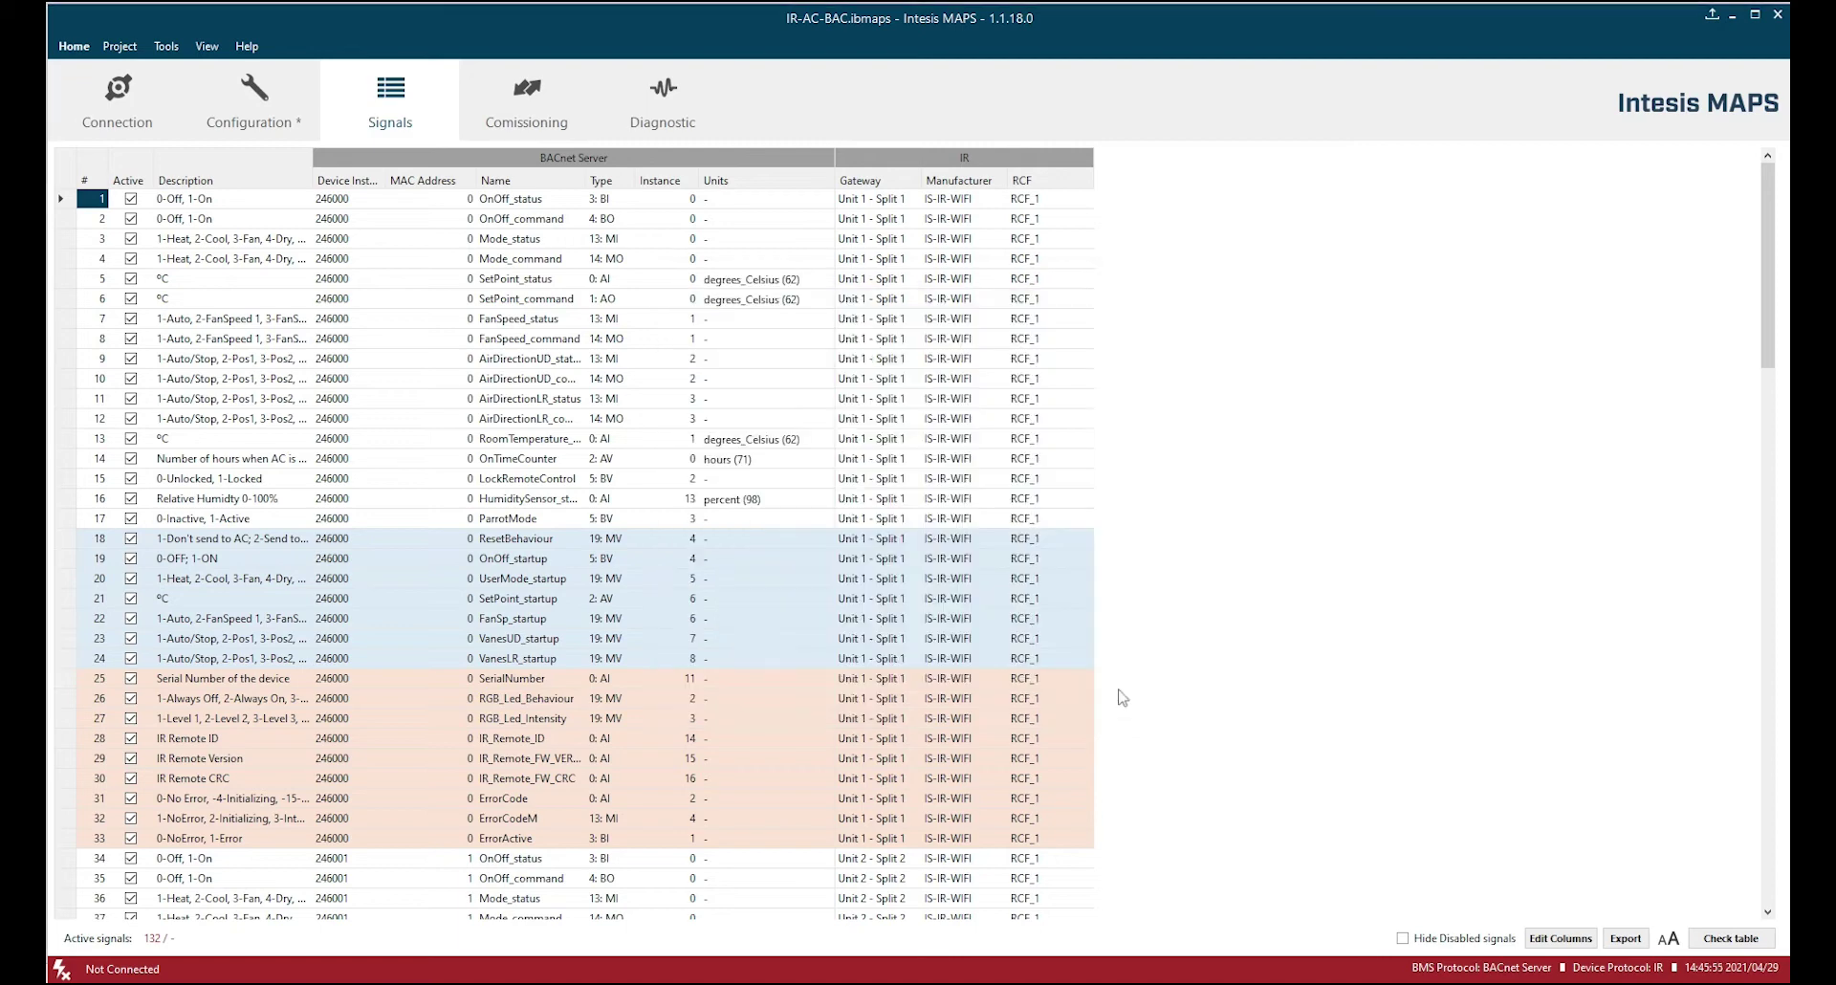
click(1626, 938)
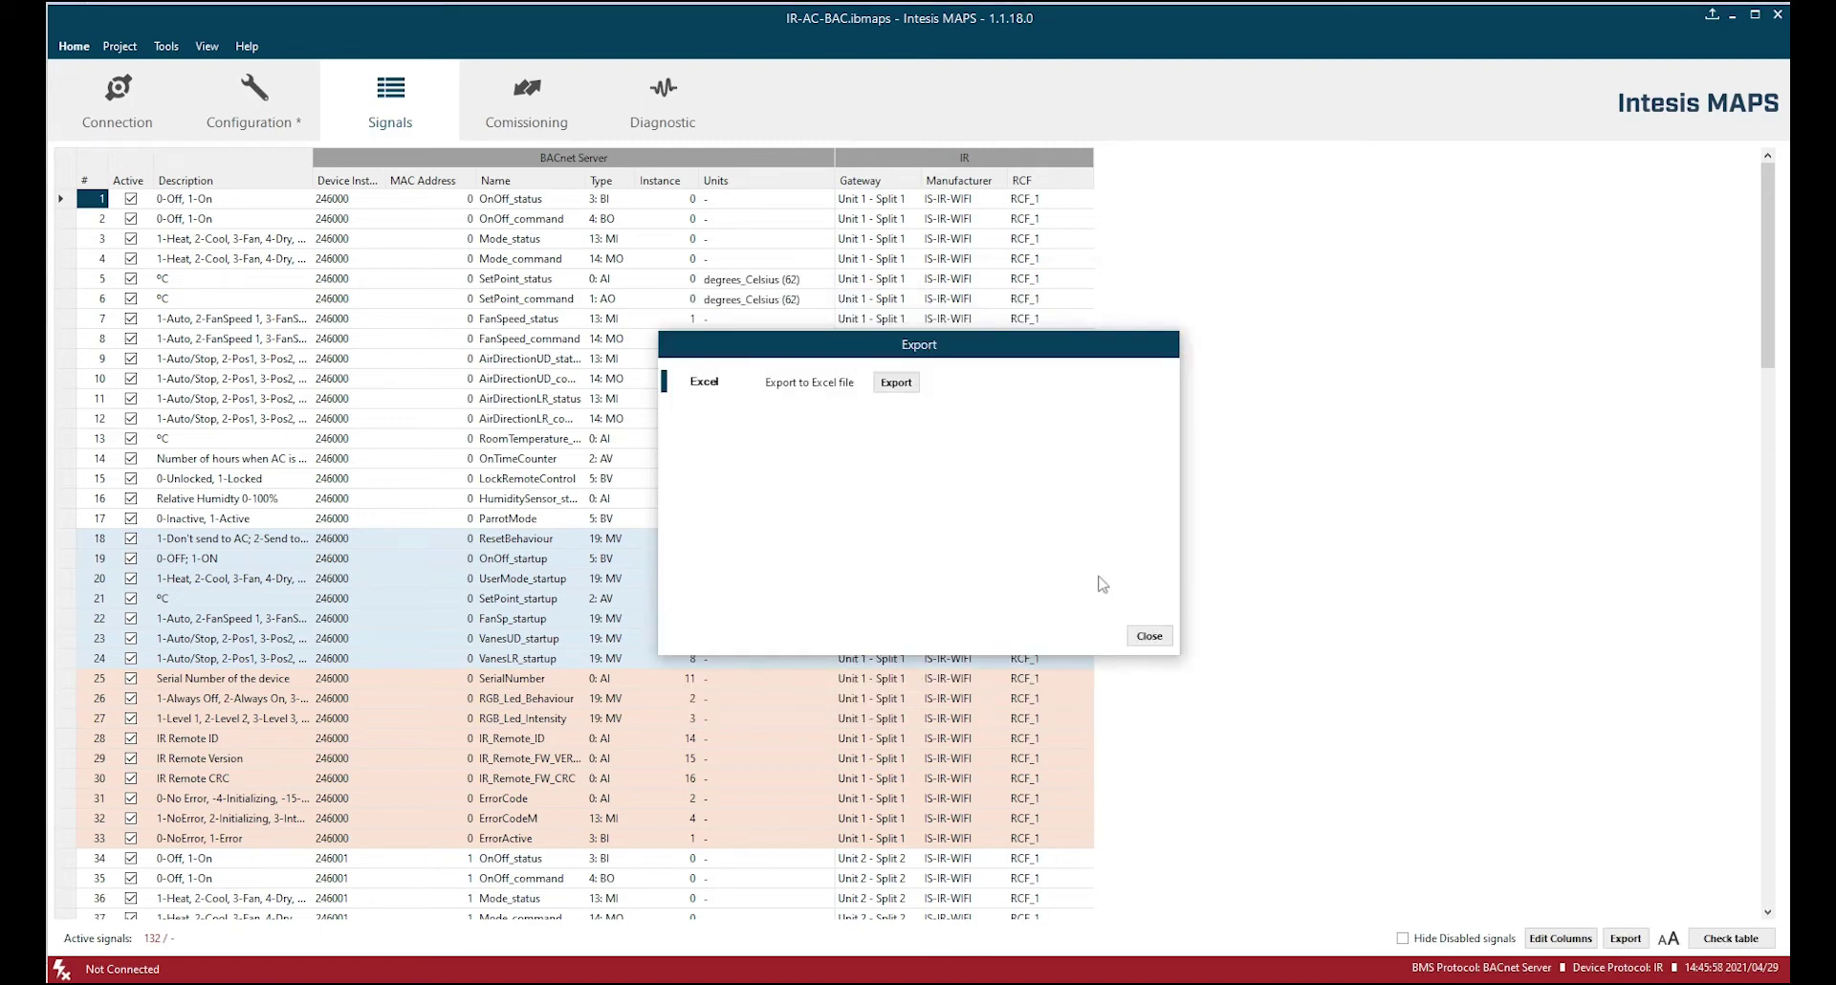
click(1150, 637)
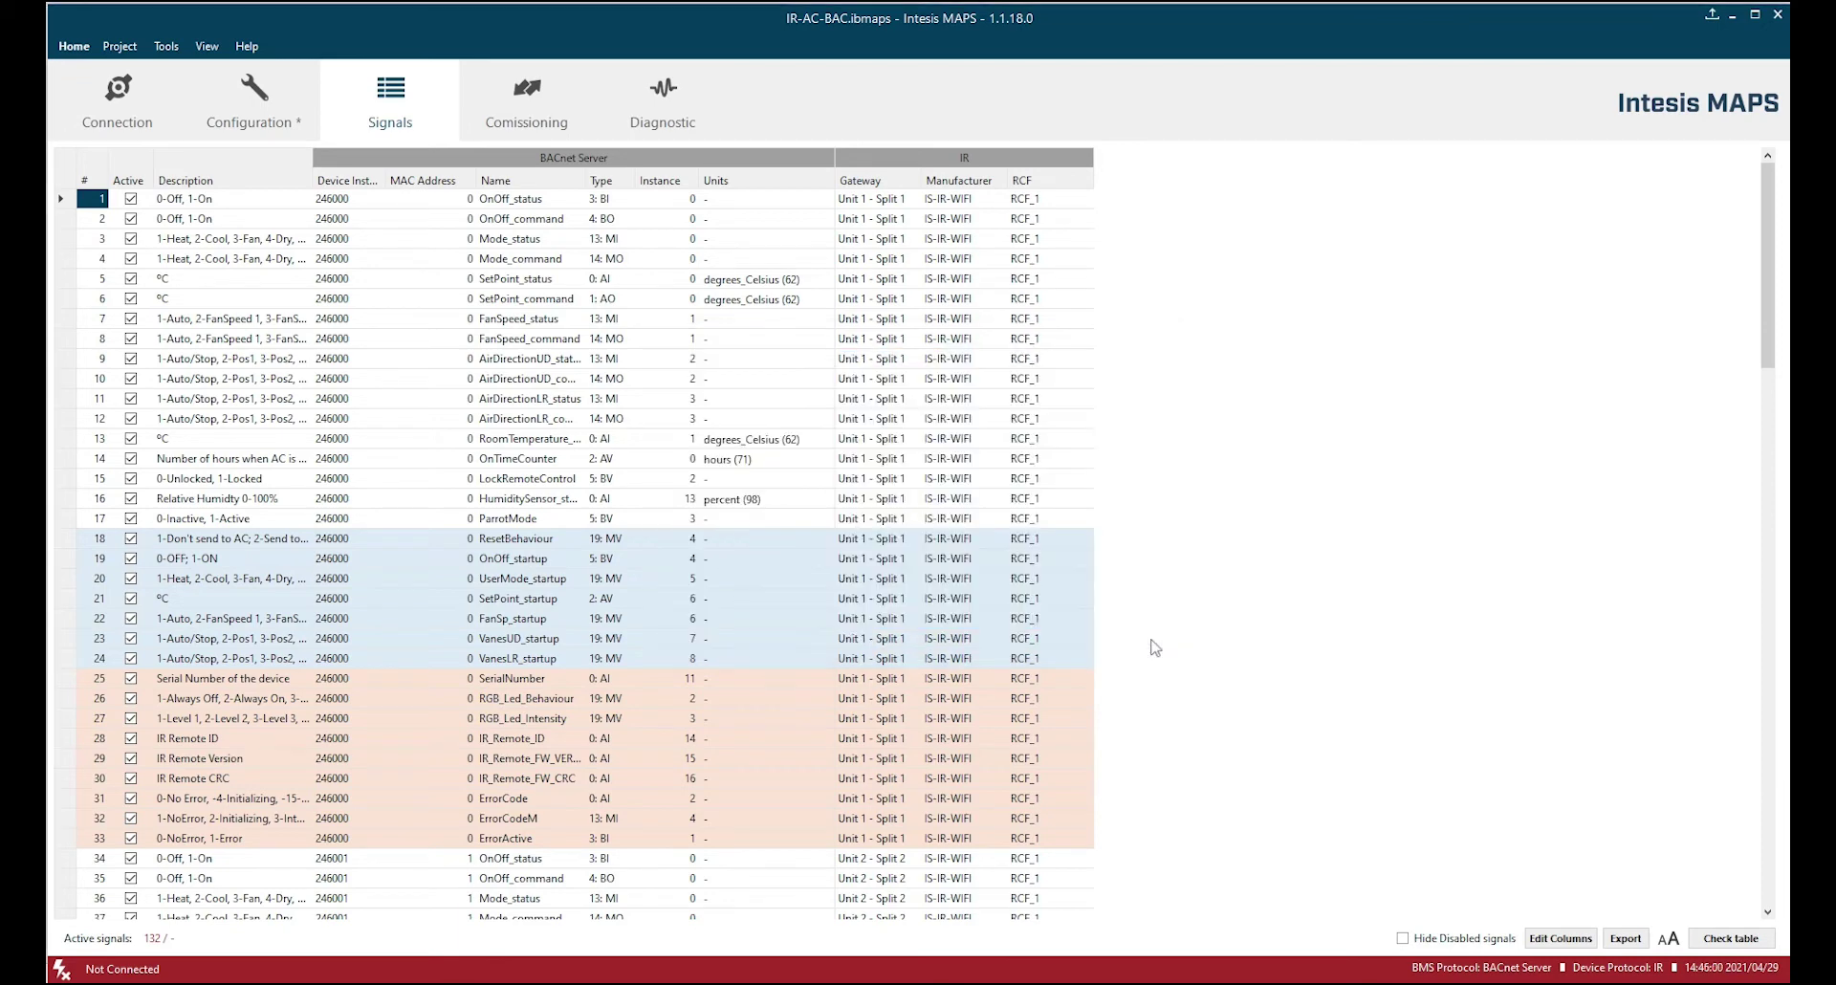
- Show the commissioning table listing Split 1–4 with device instances 246000–246003
click(555, 105)
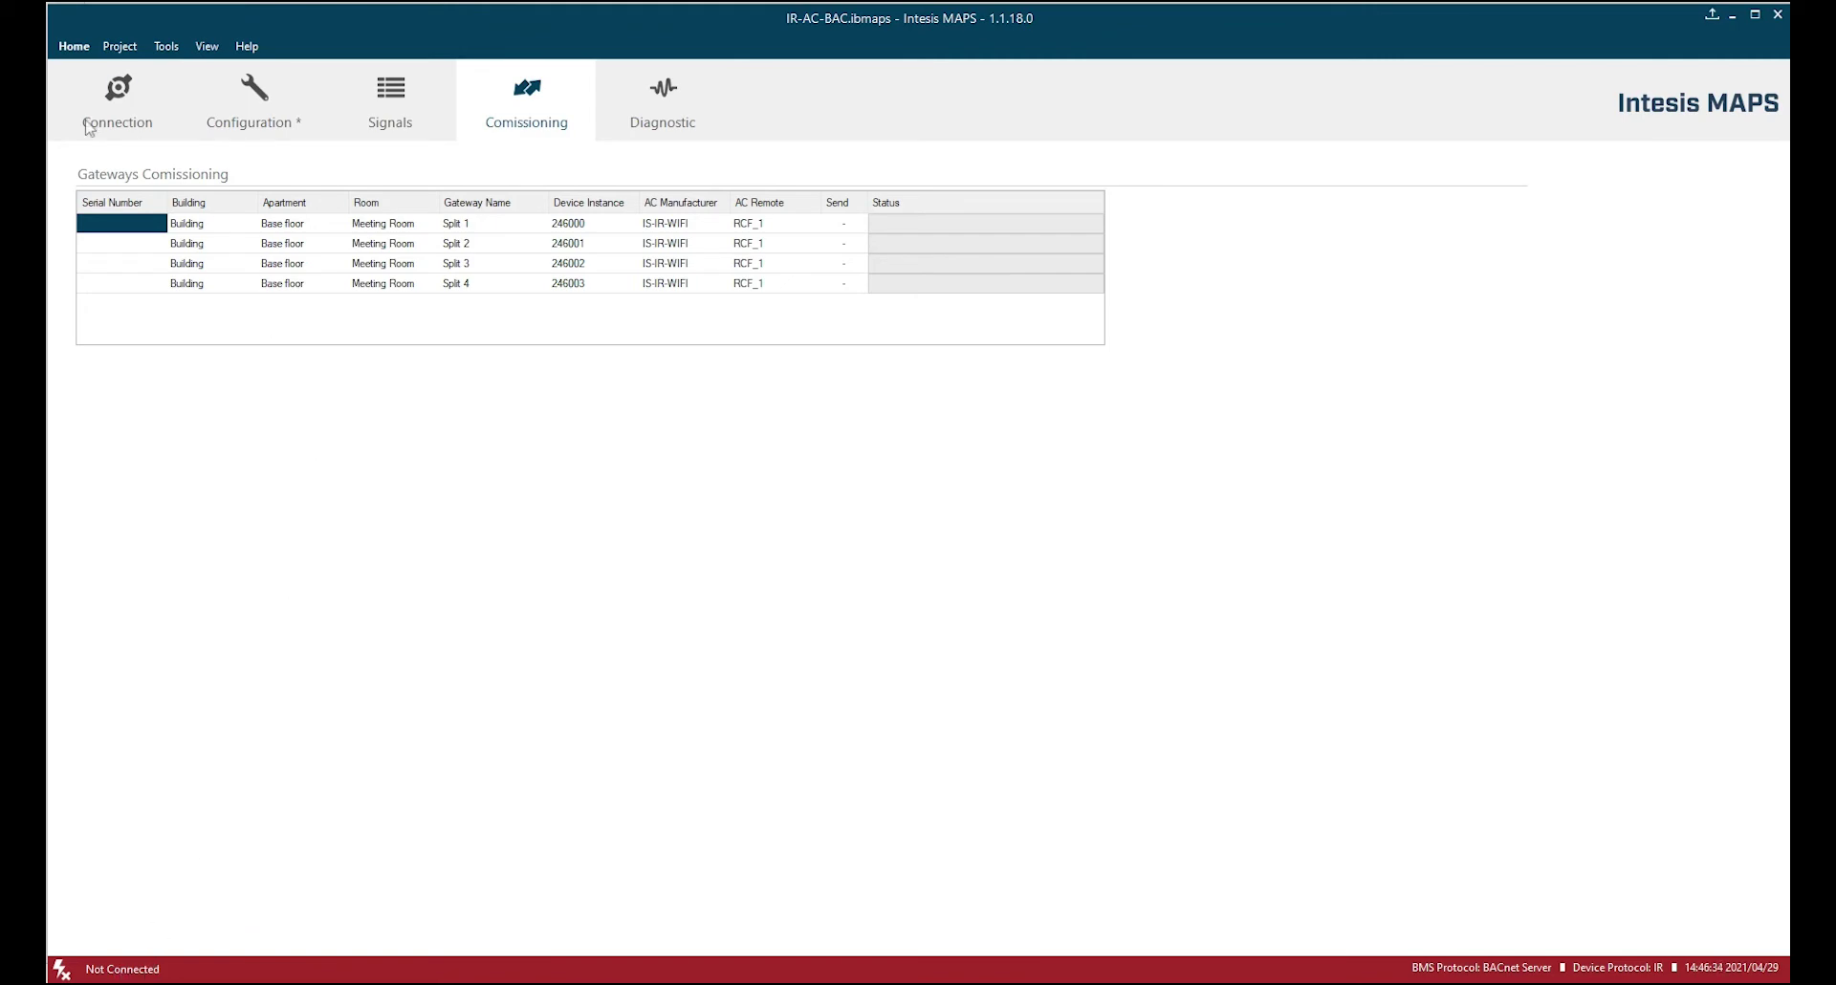
- Connect to the gateway discovered on COM9, then return to the commissioning table
click(131, 94)
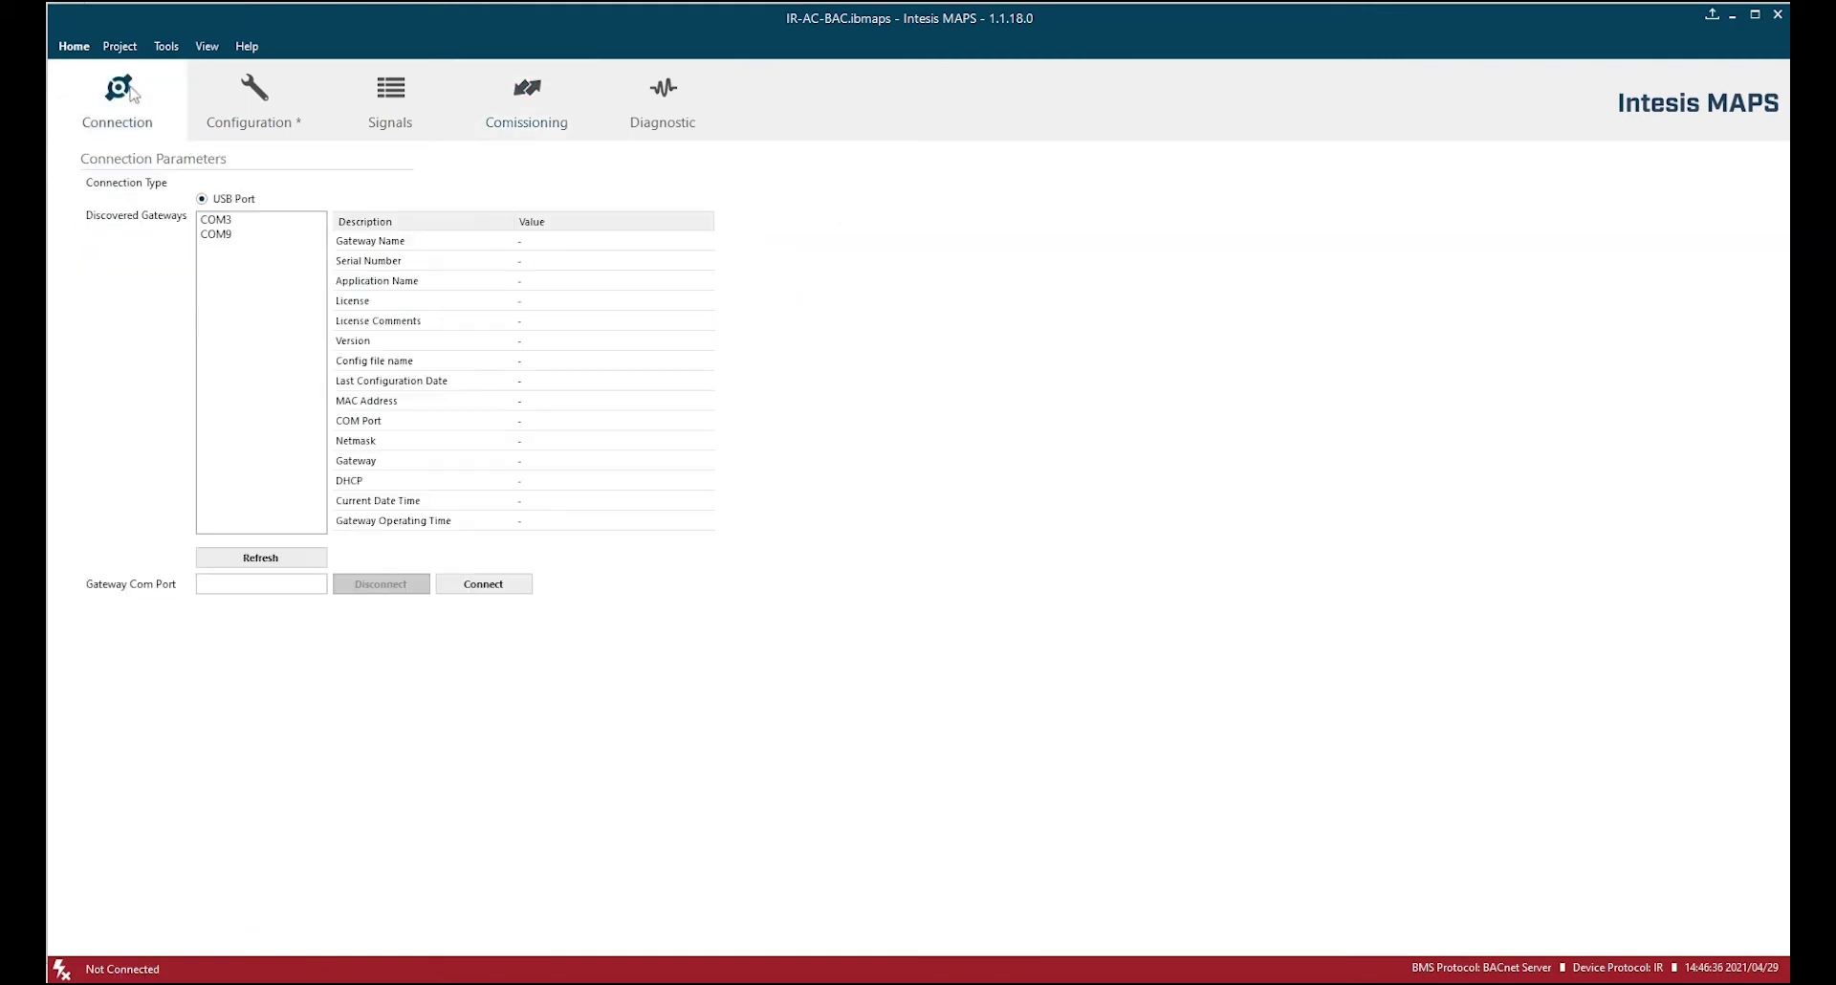
click(243, 239)
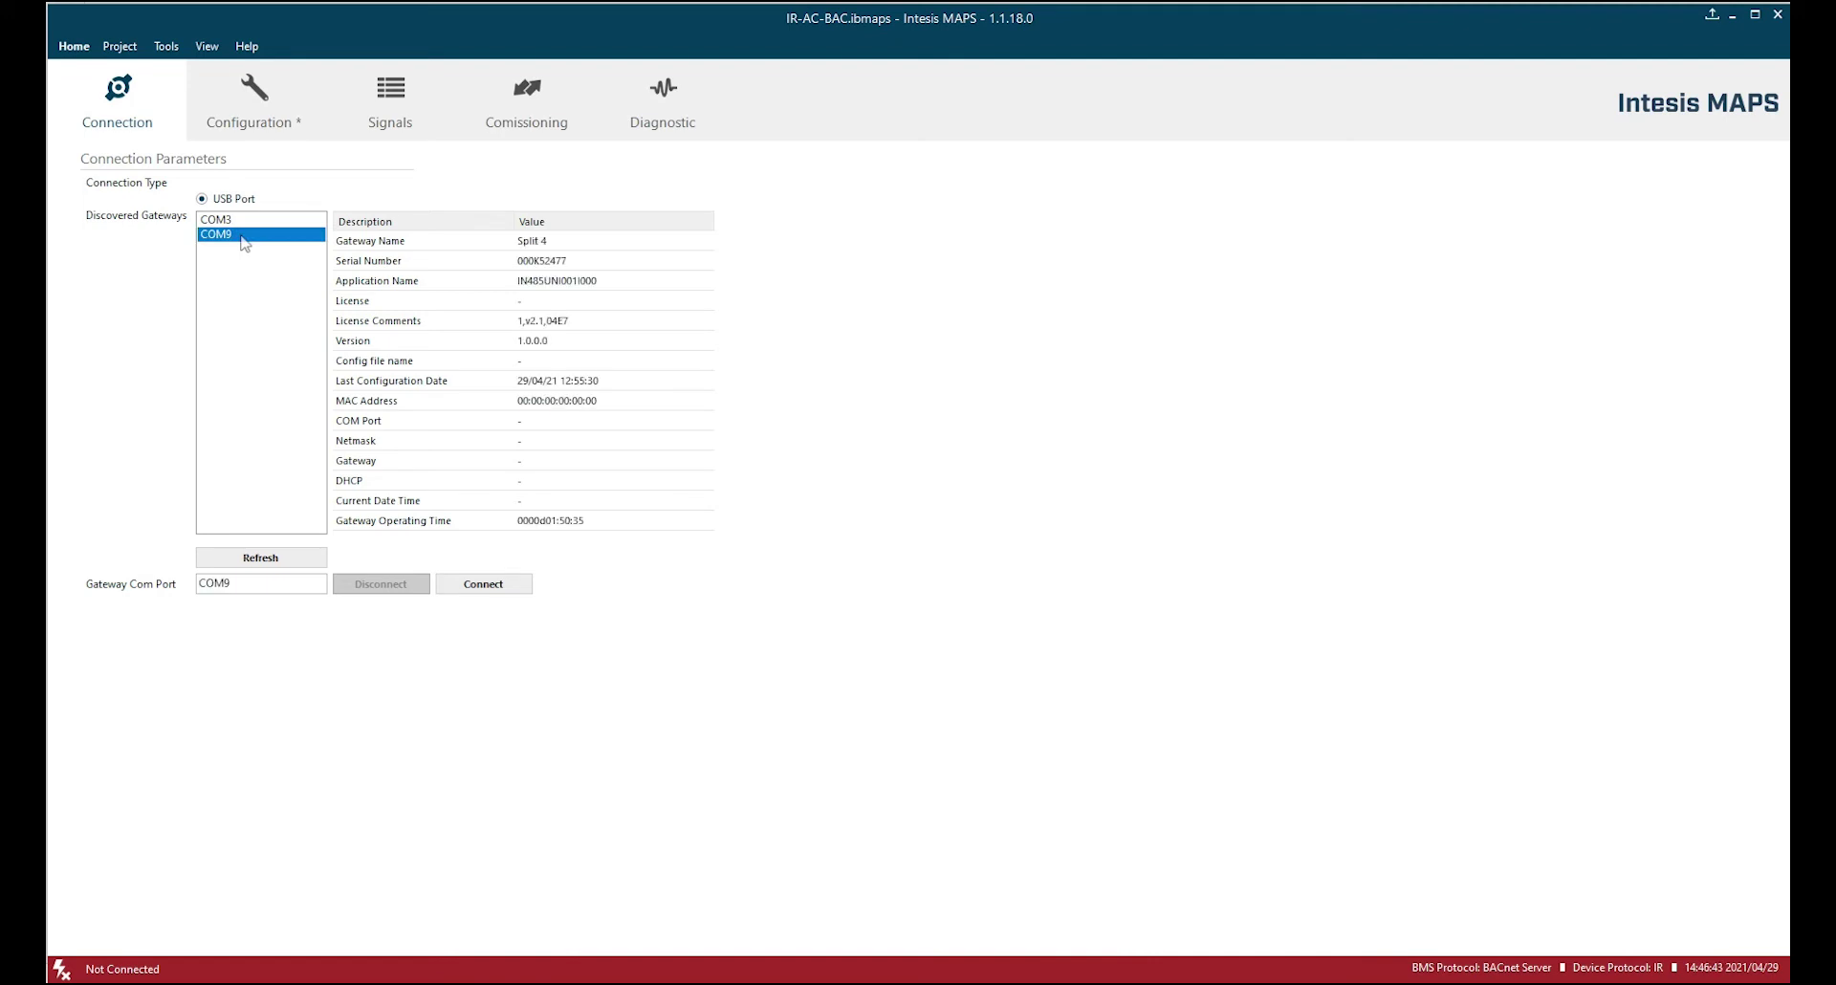
click(449, 589)
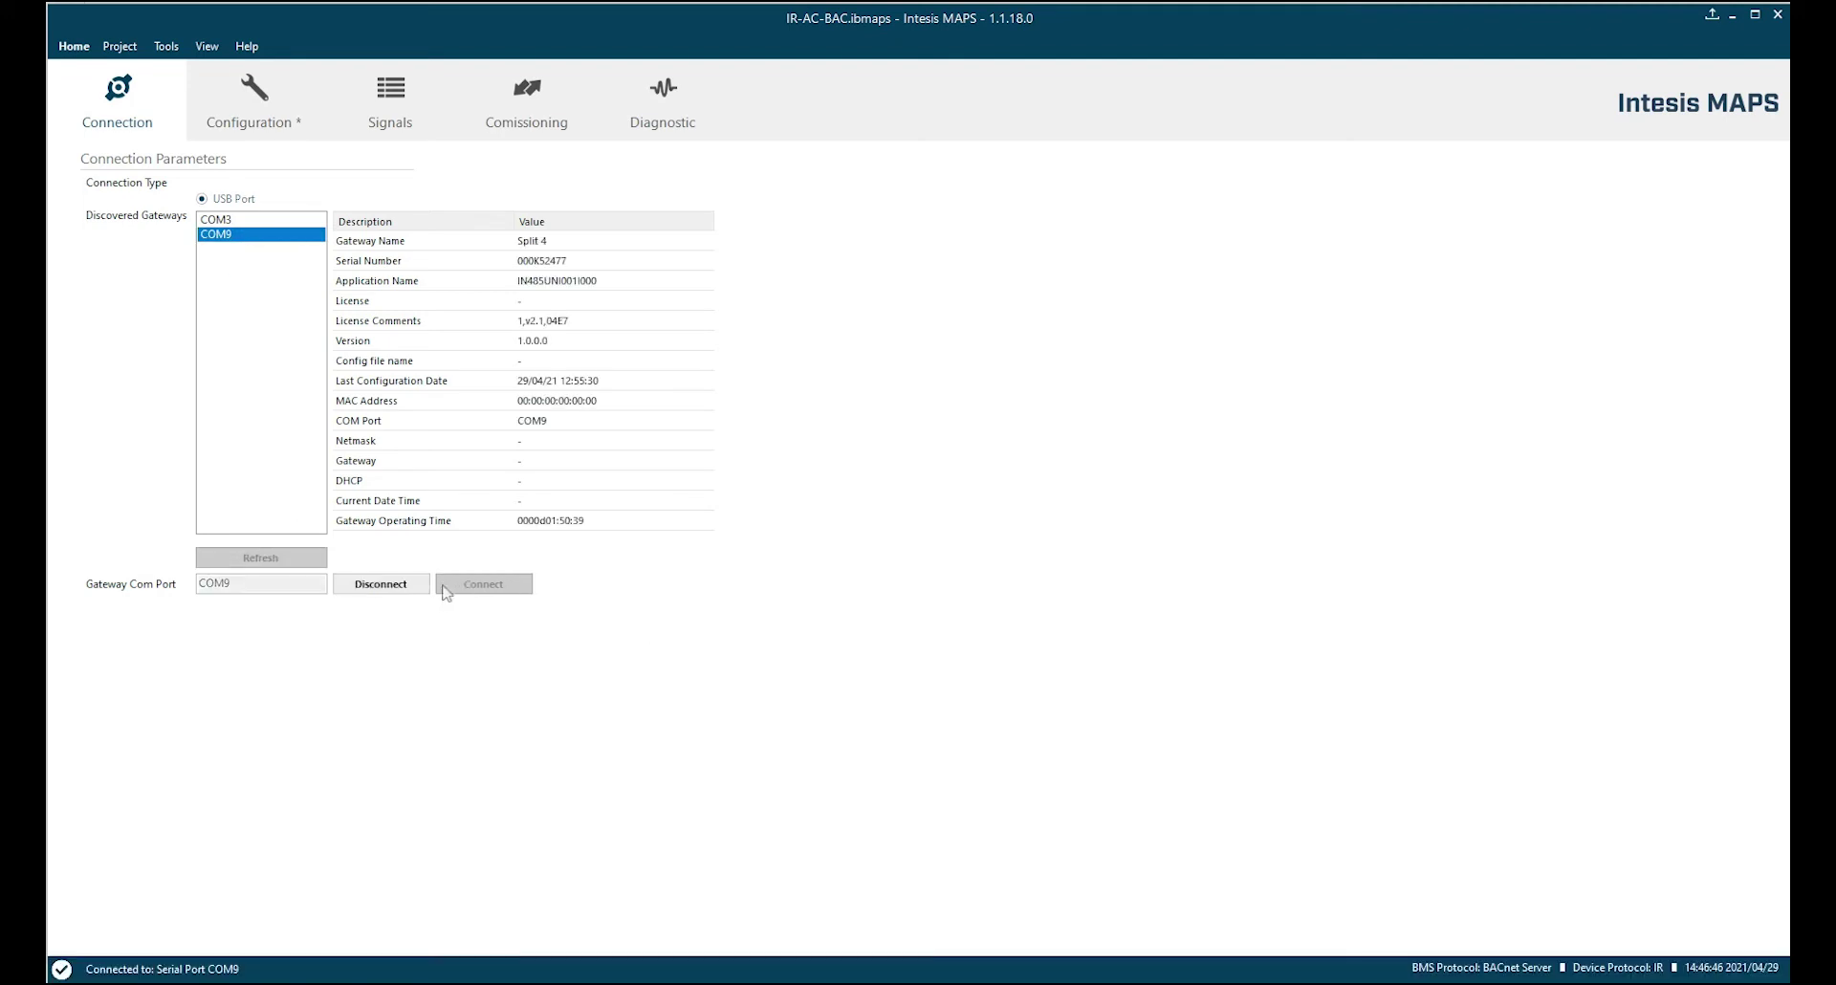
click(544, 100)
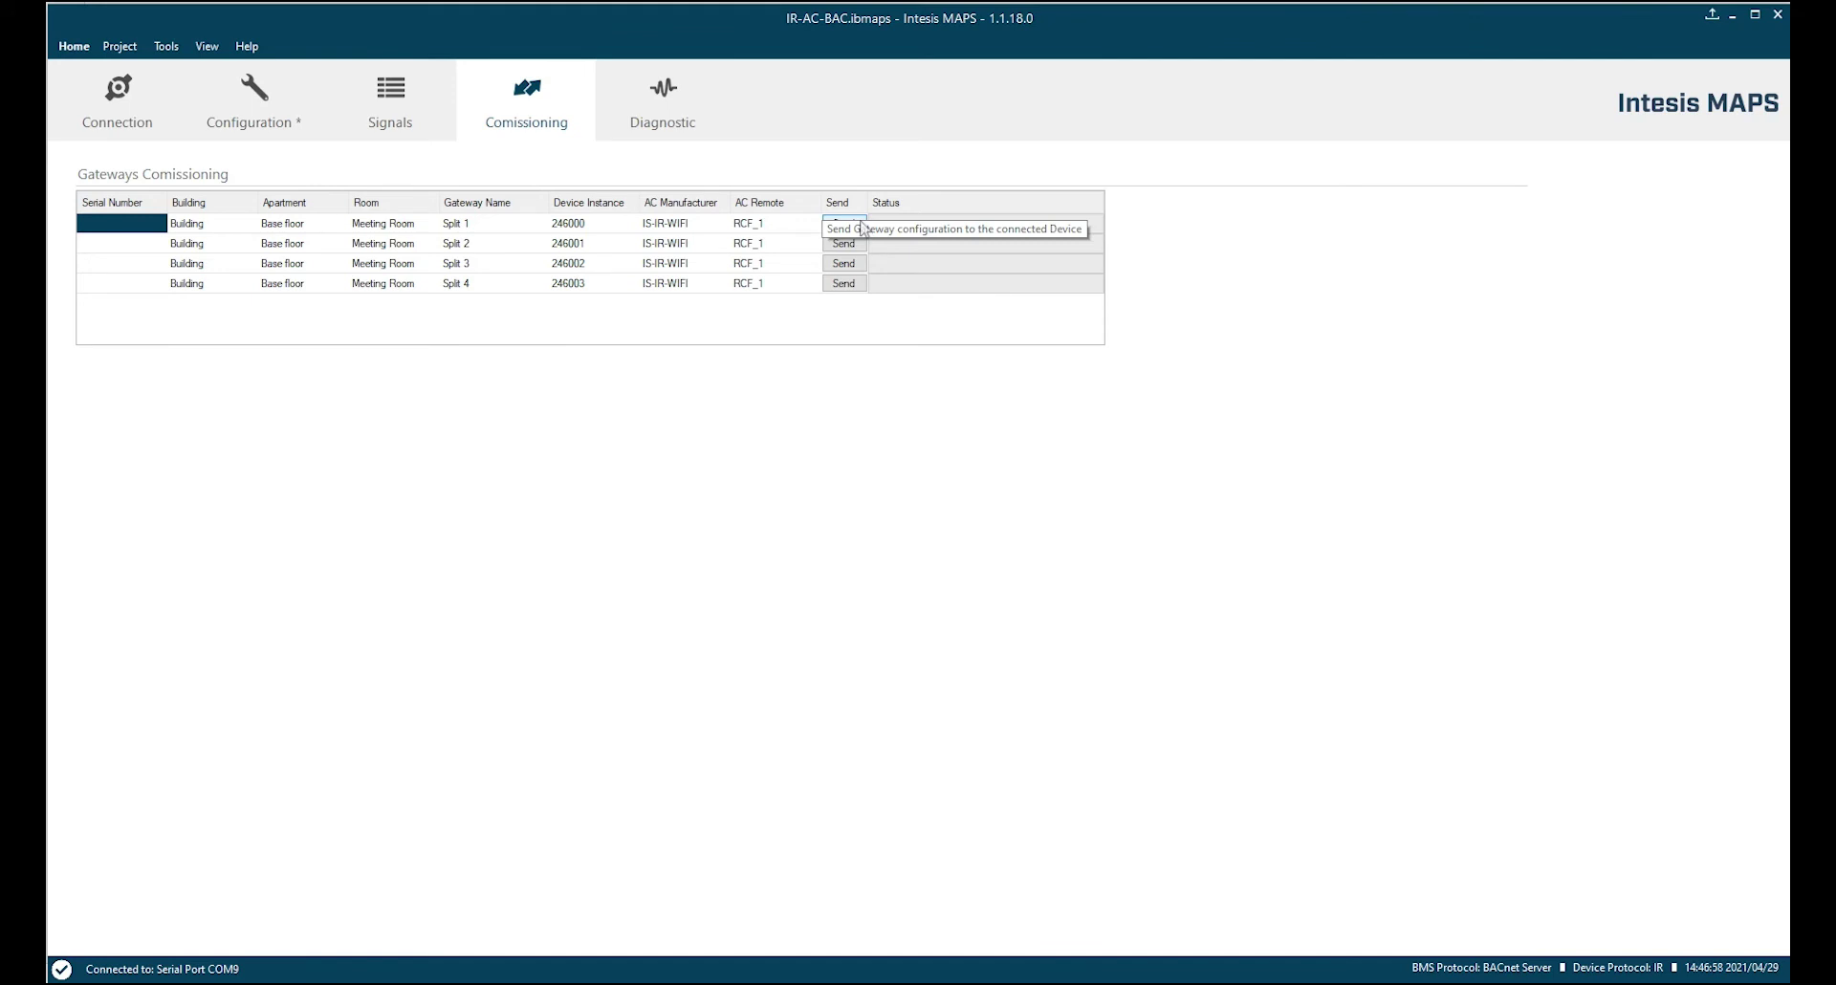
- Send the configuration to the gateway, first saving the project over its existing file
click(861, 227)
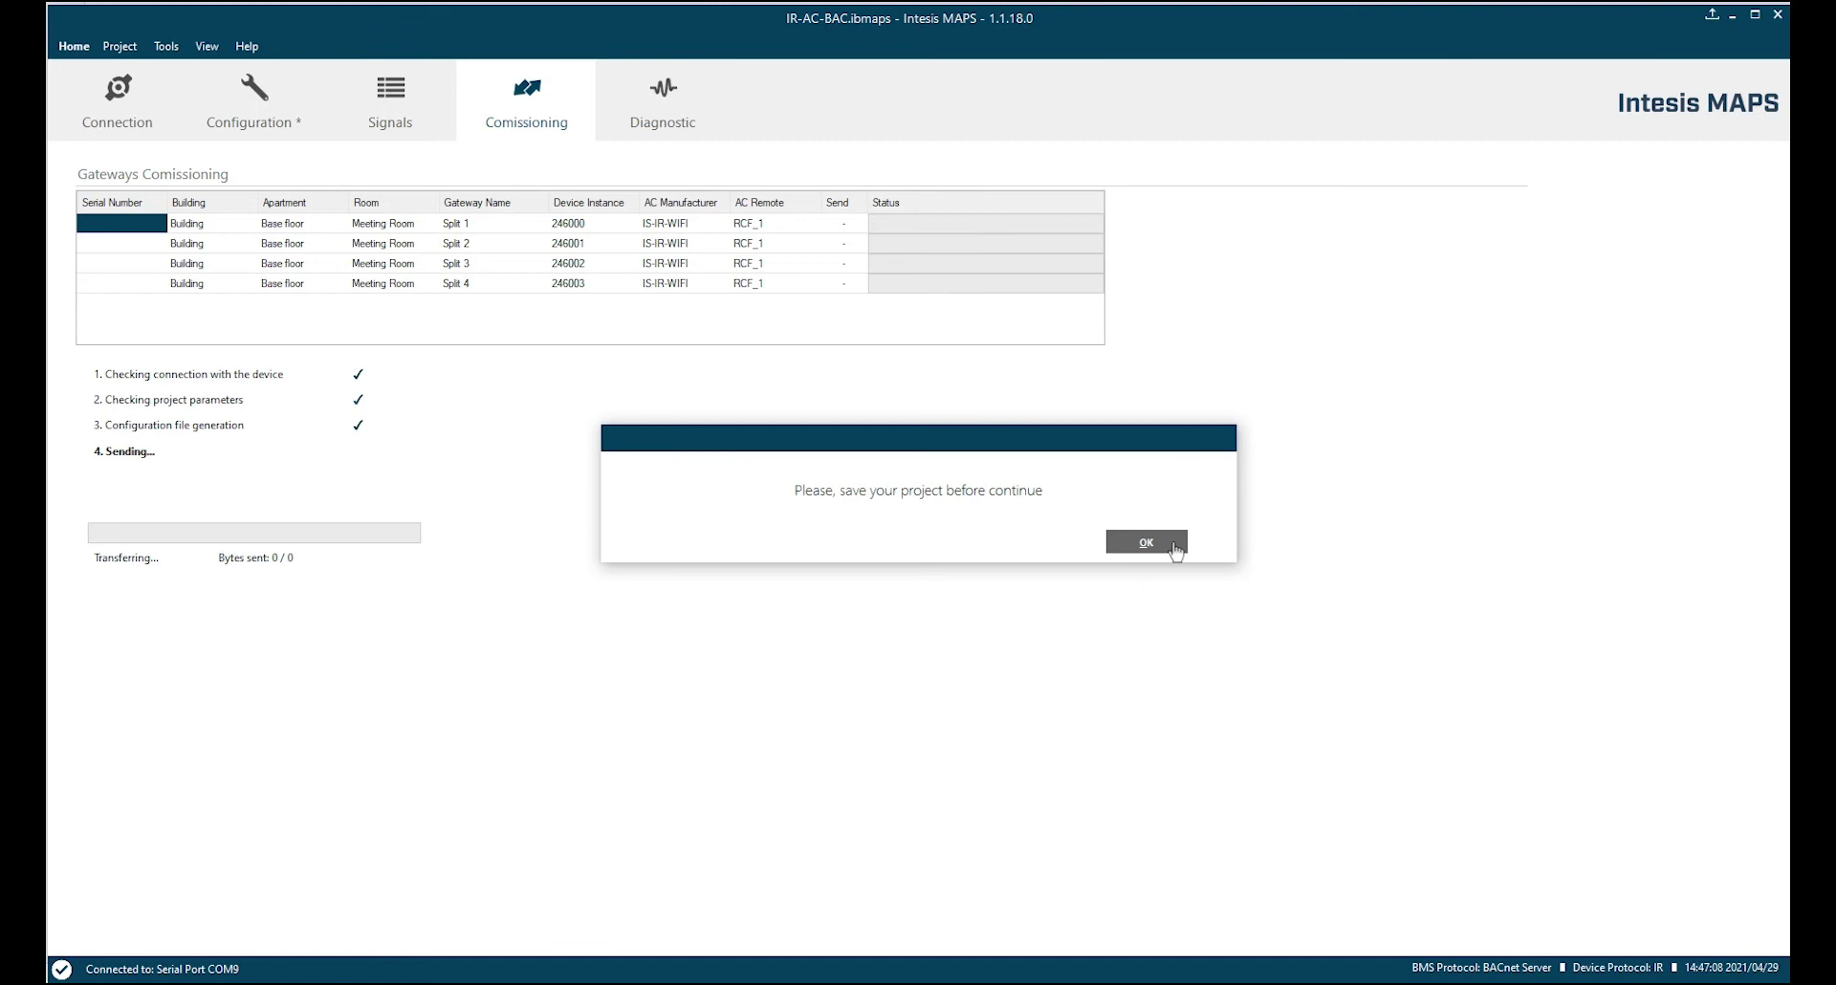
click(1147, 542)
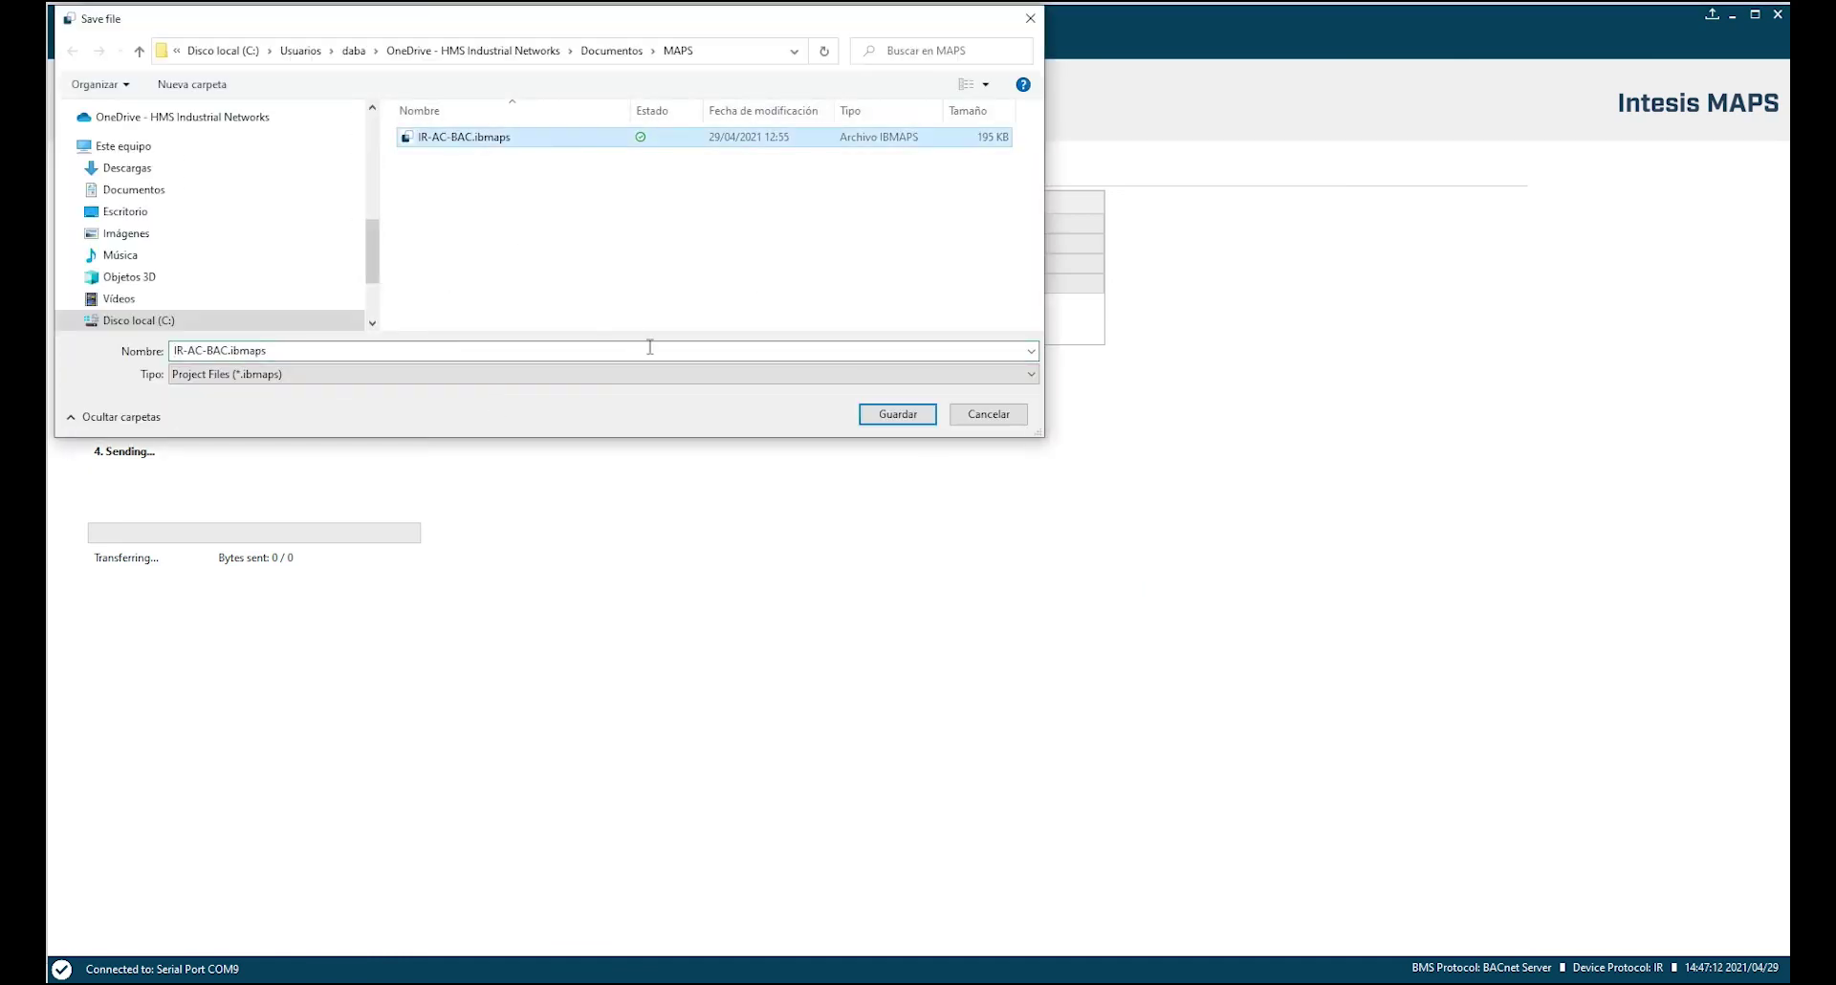
click(918, 416)
click(952, 468)
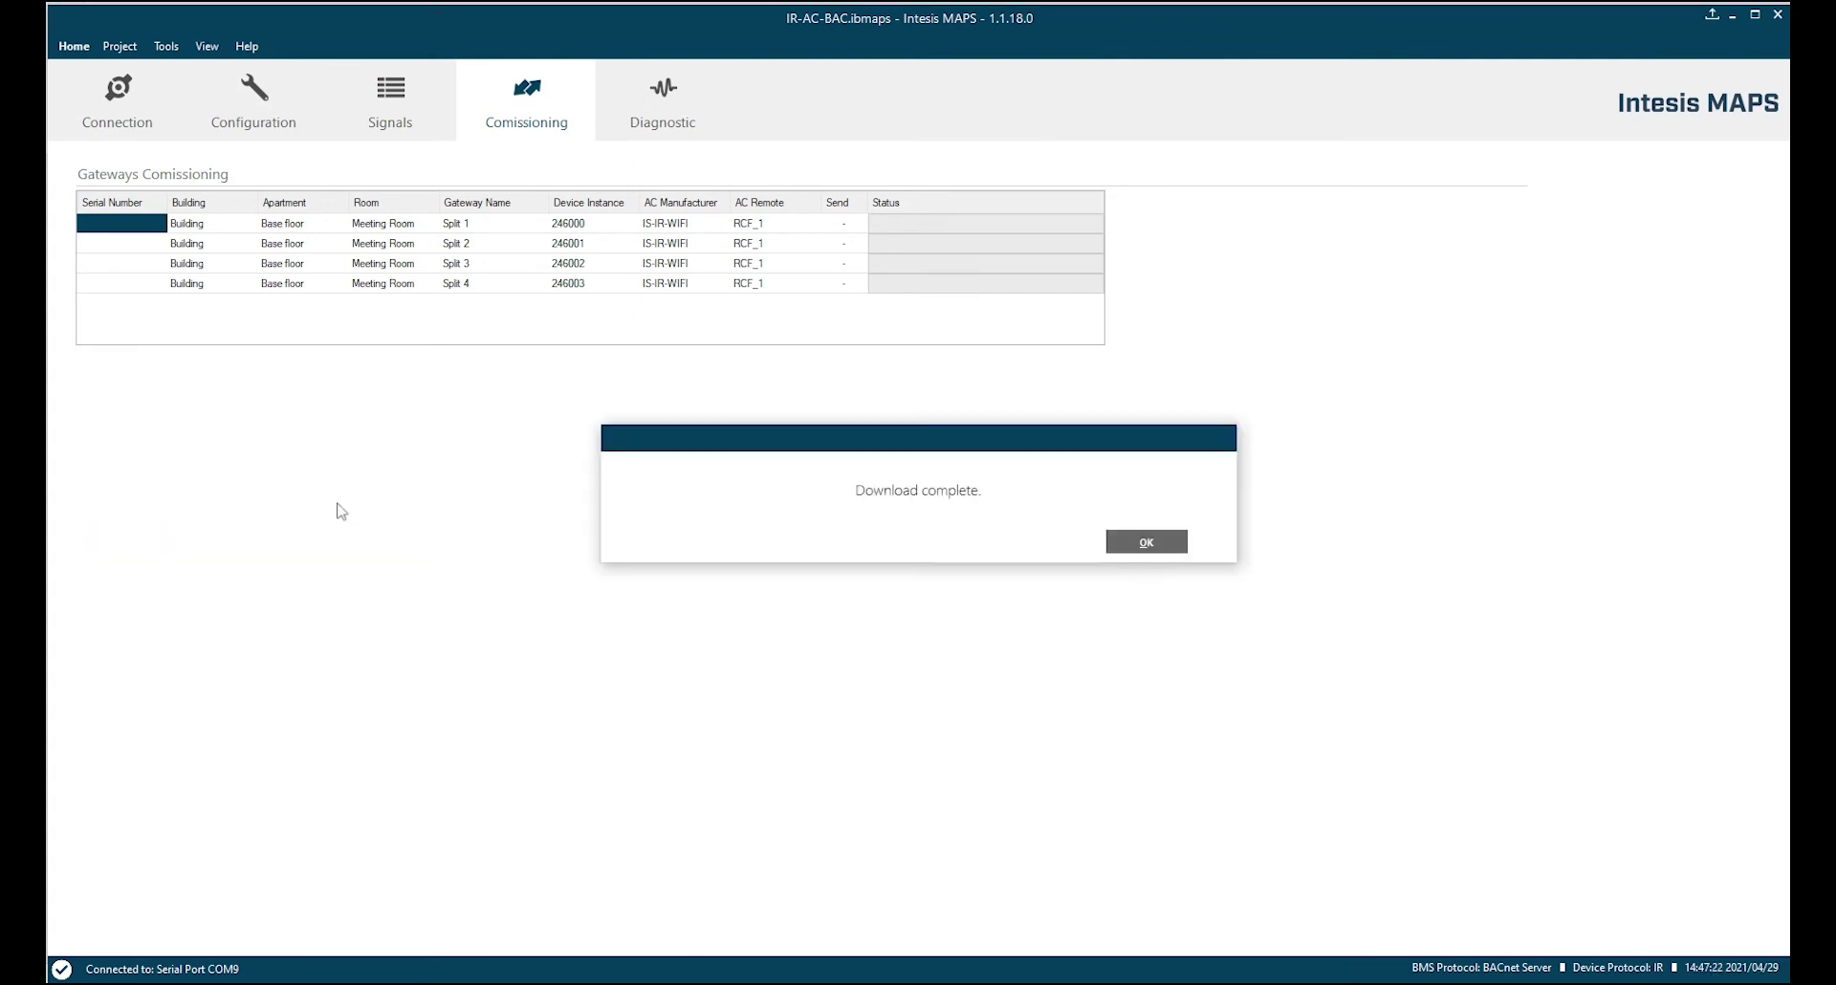
click(1124, 551)
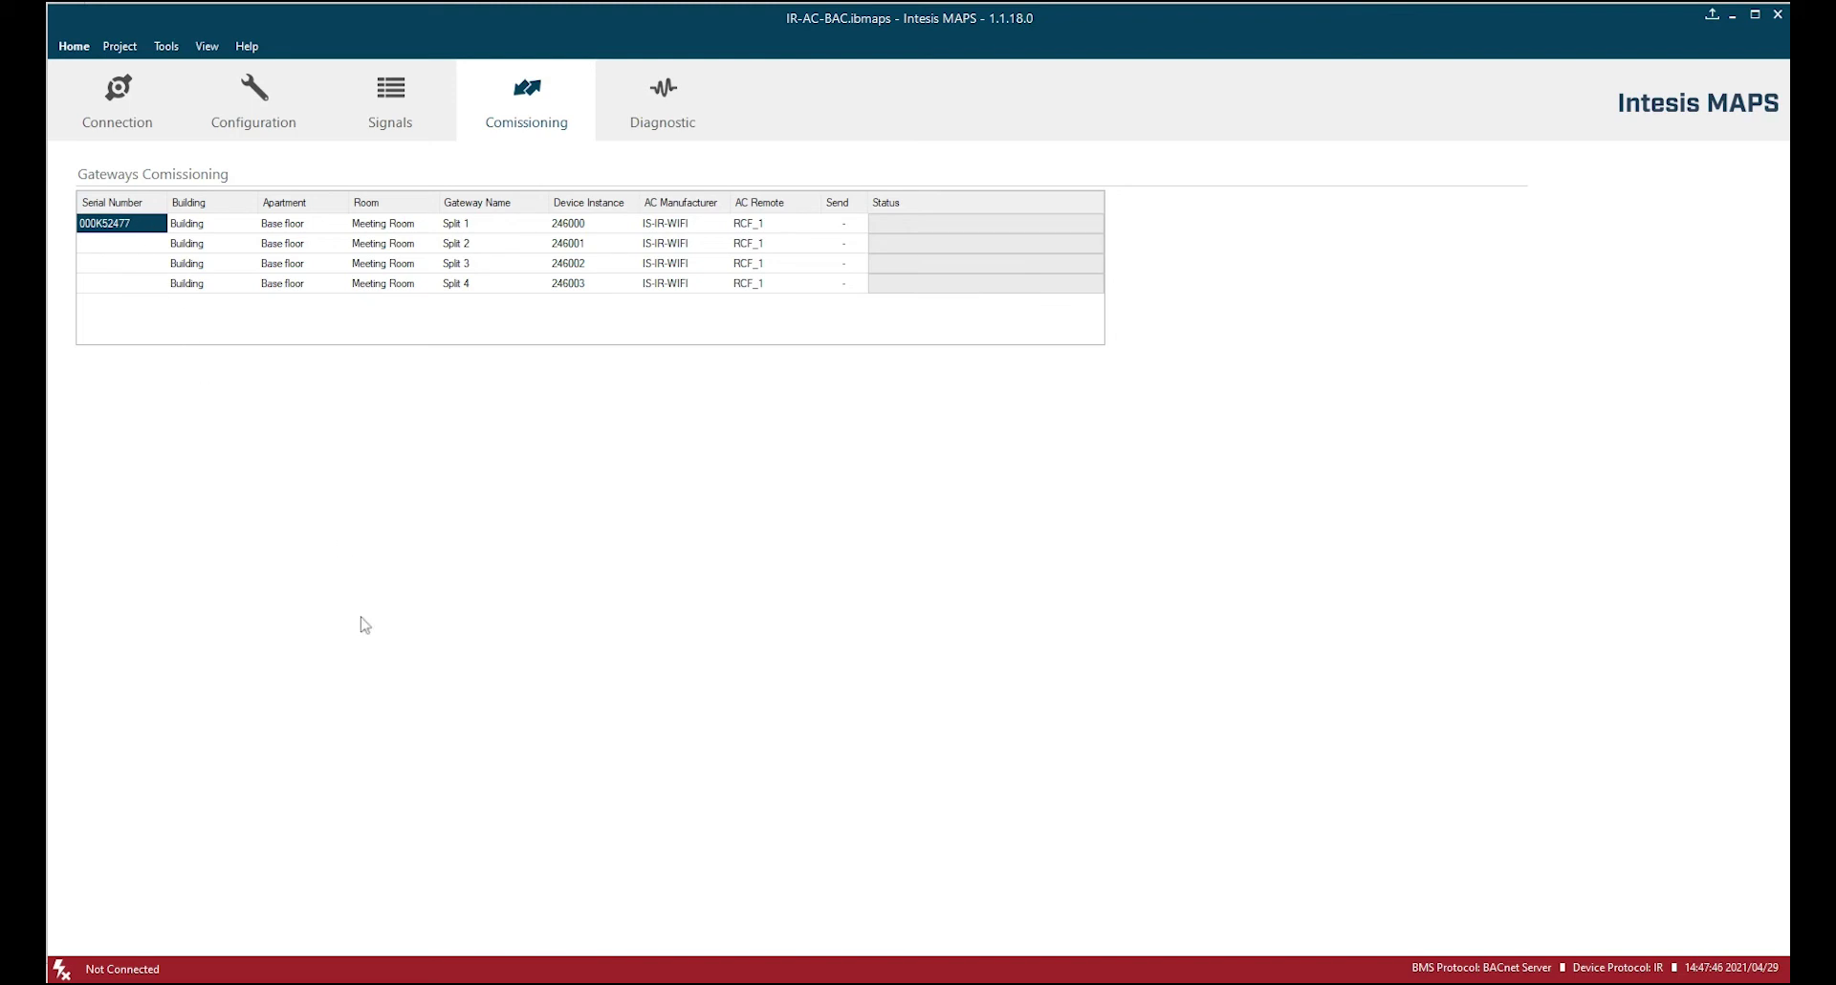
- Reconnect to the gateway on COM9 and go back to the commissioning table
click(137, 110)
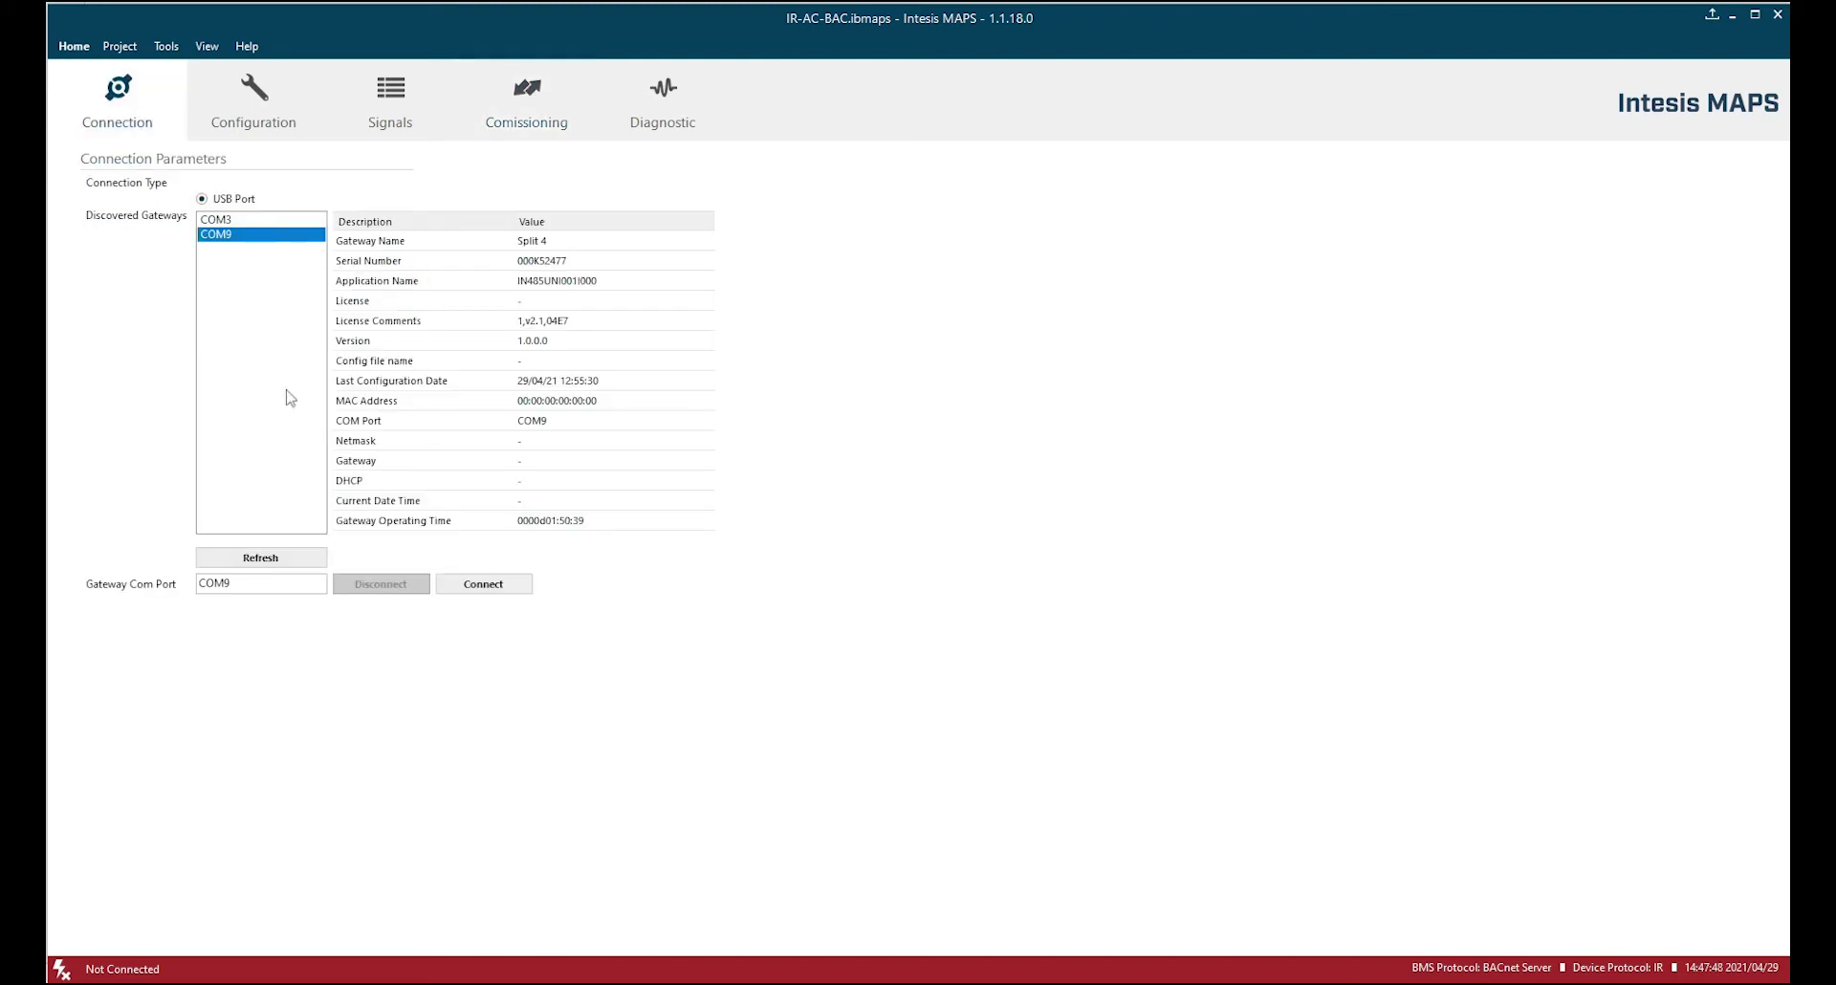
click(462, 580)
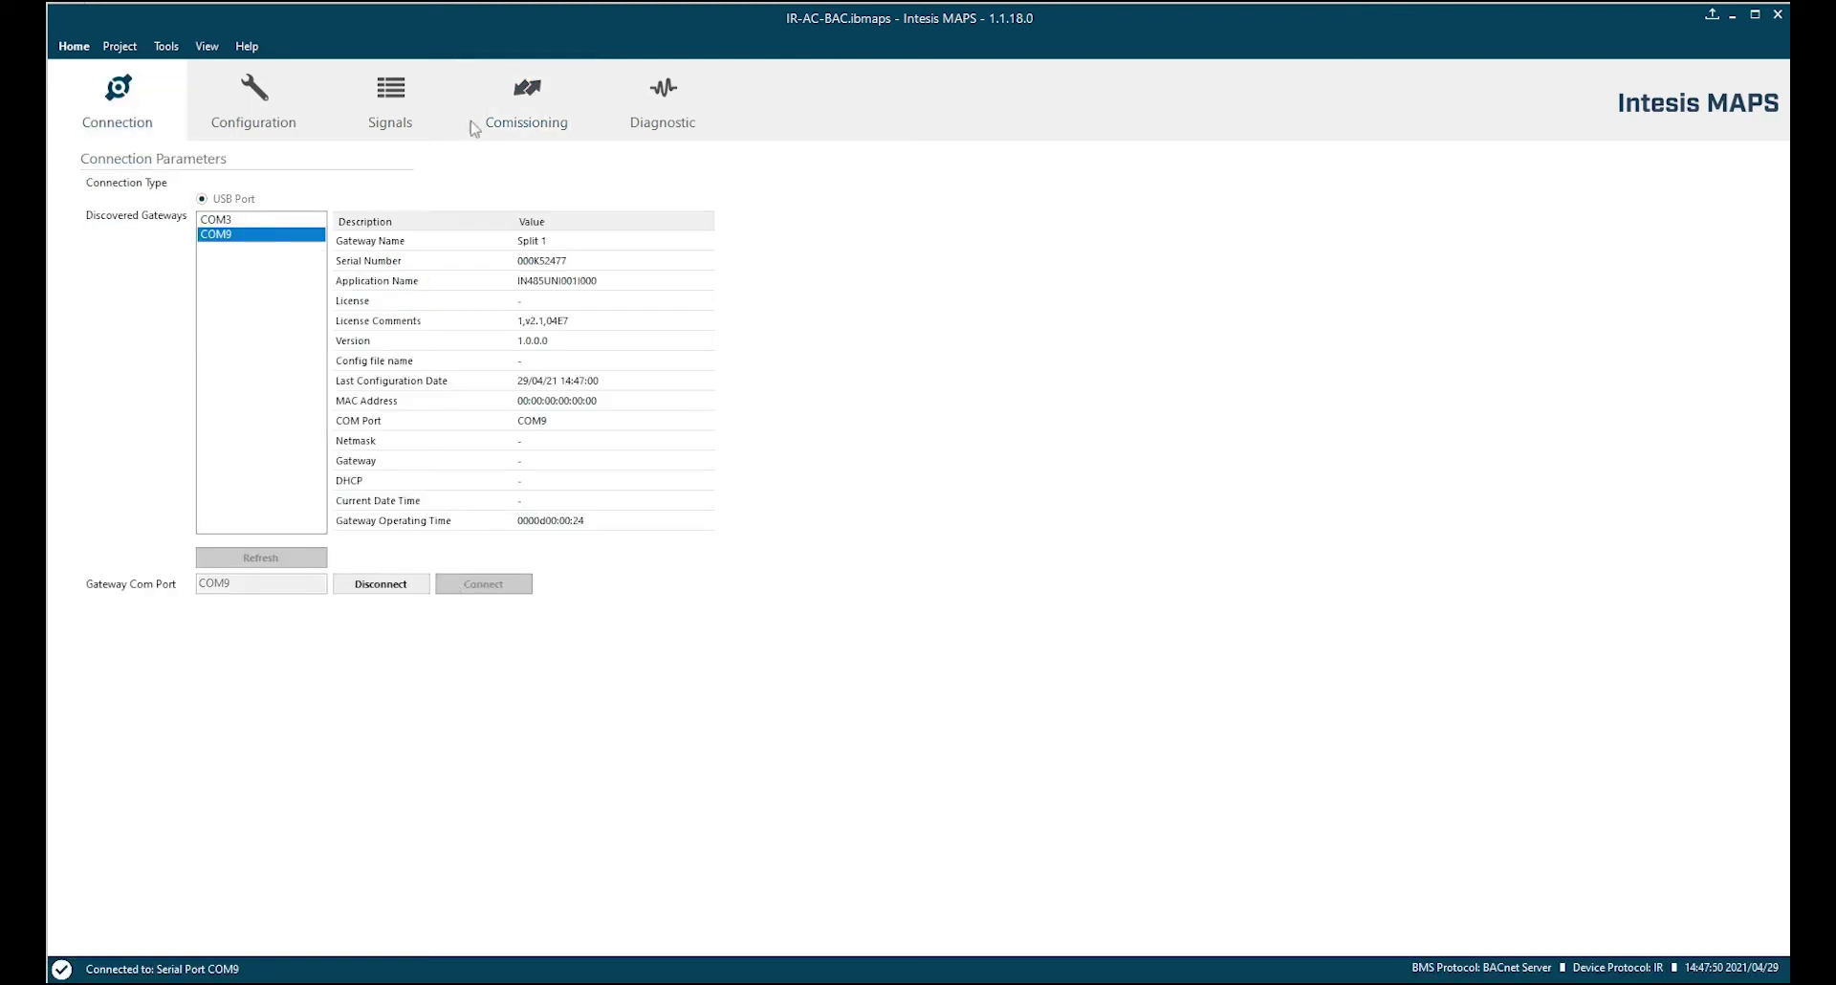
click(504, 122)
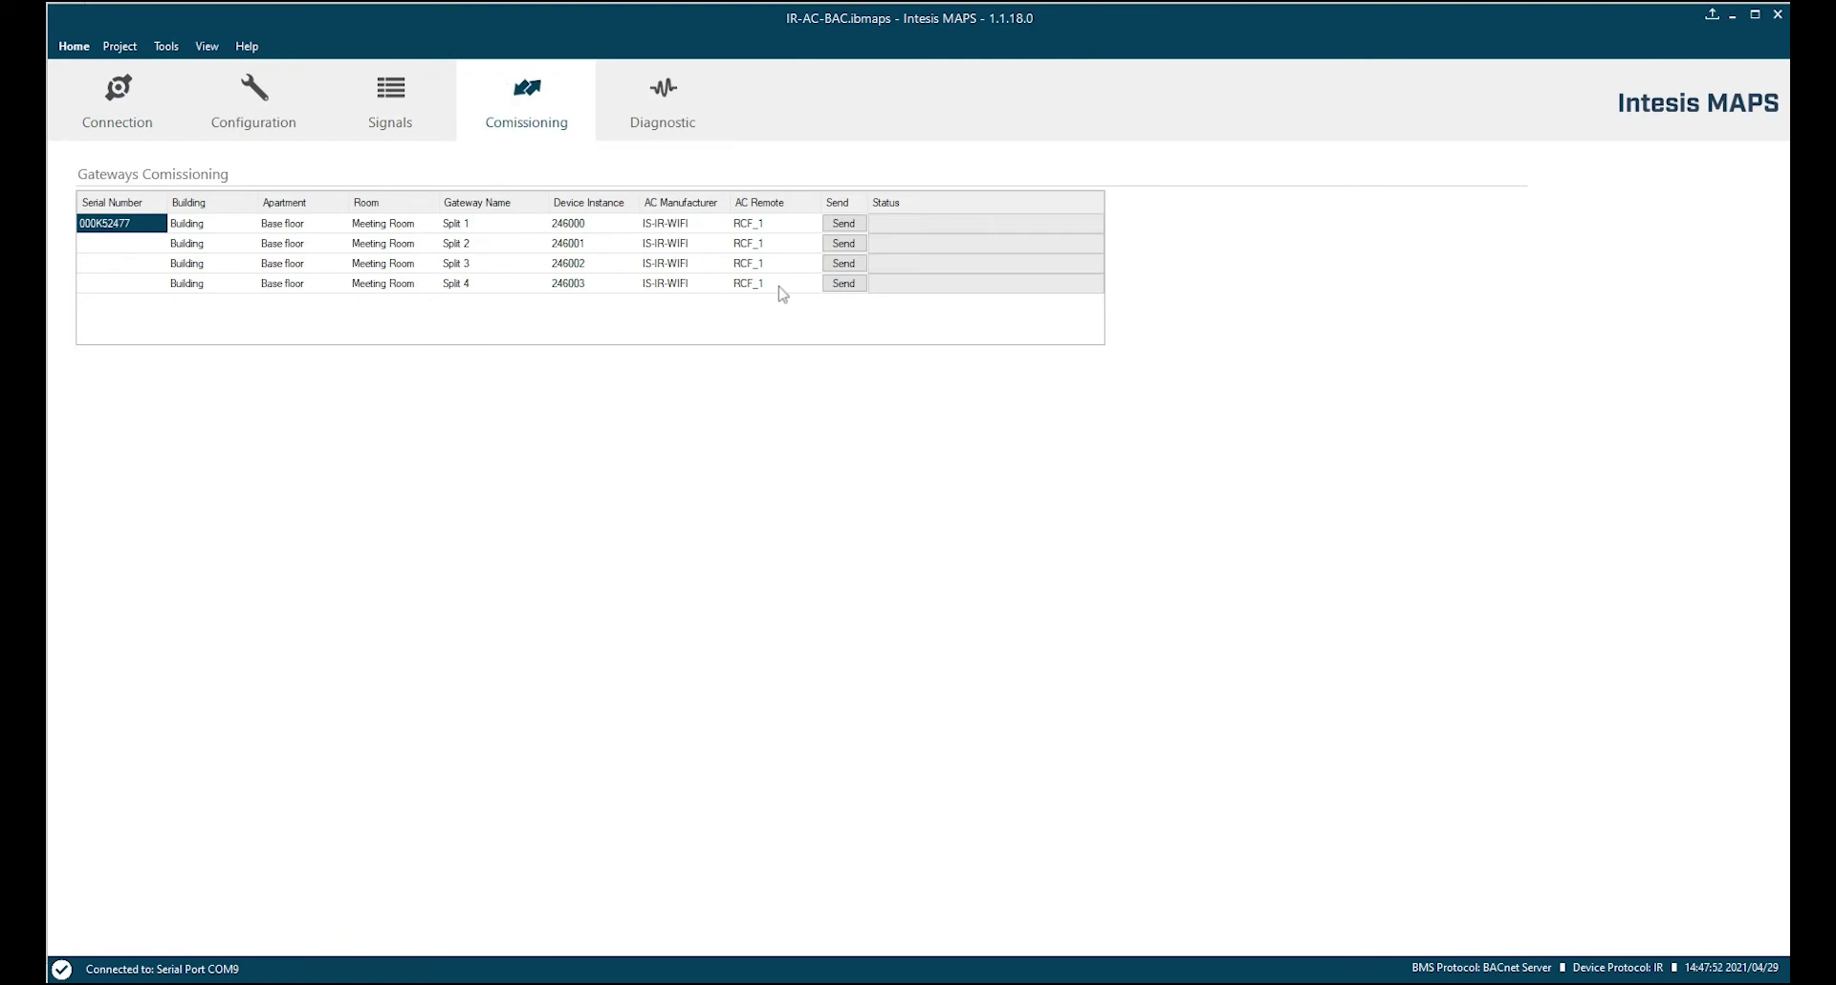
- Send the Split 4 configuration to the gateway and check the serial now listed for Split 4
click(843, 283)
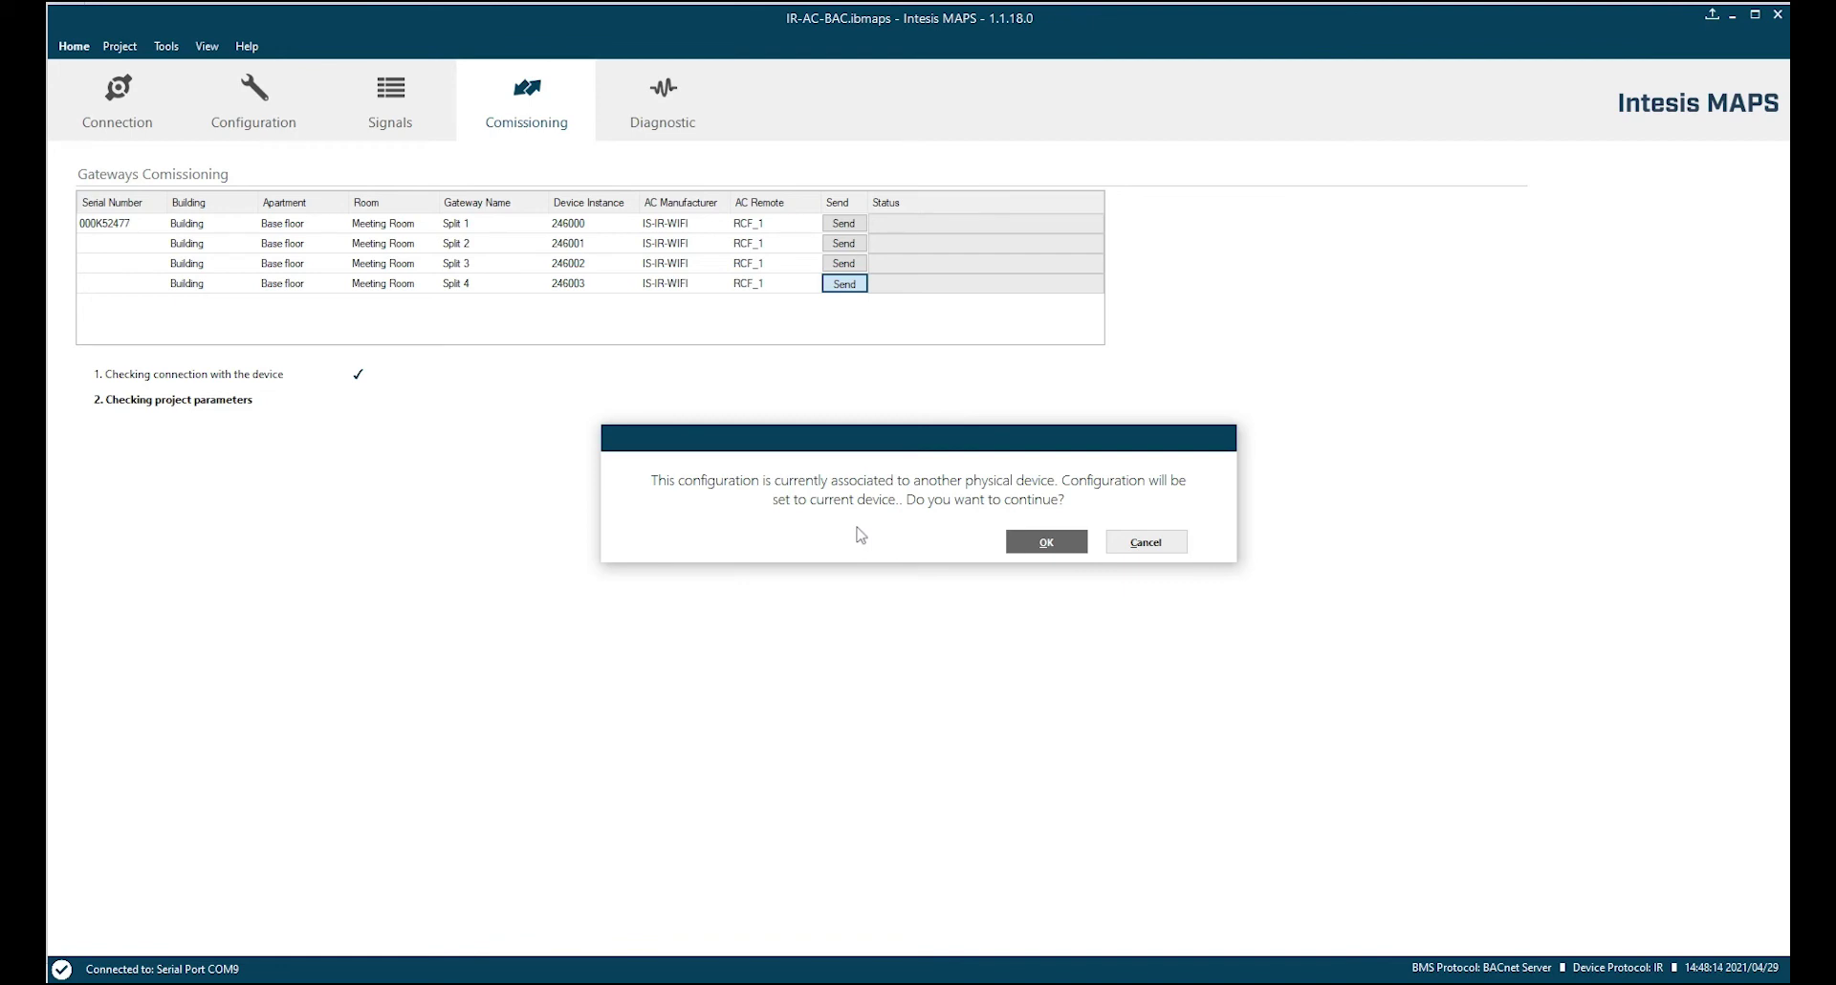
click(1067, 549)
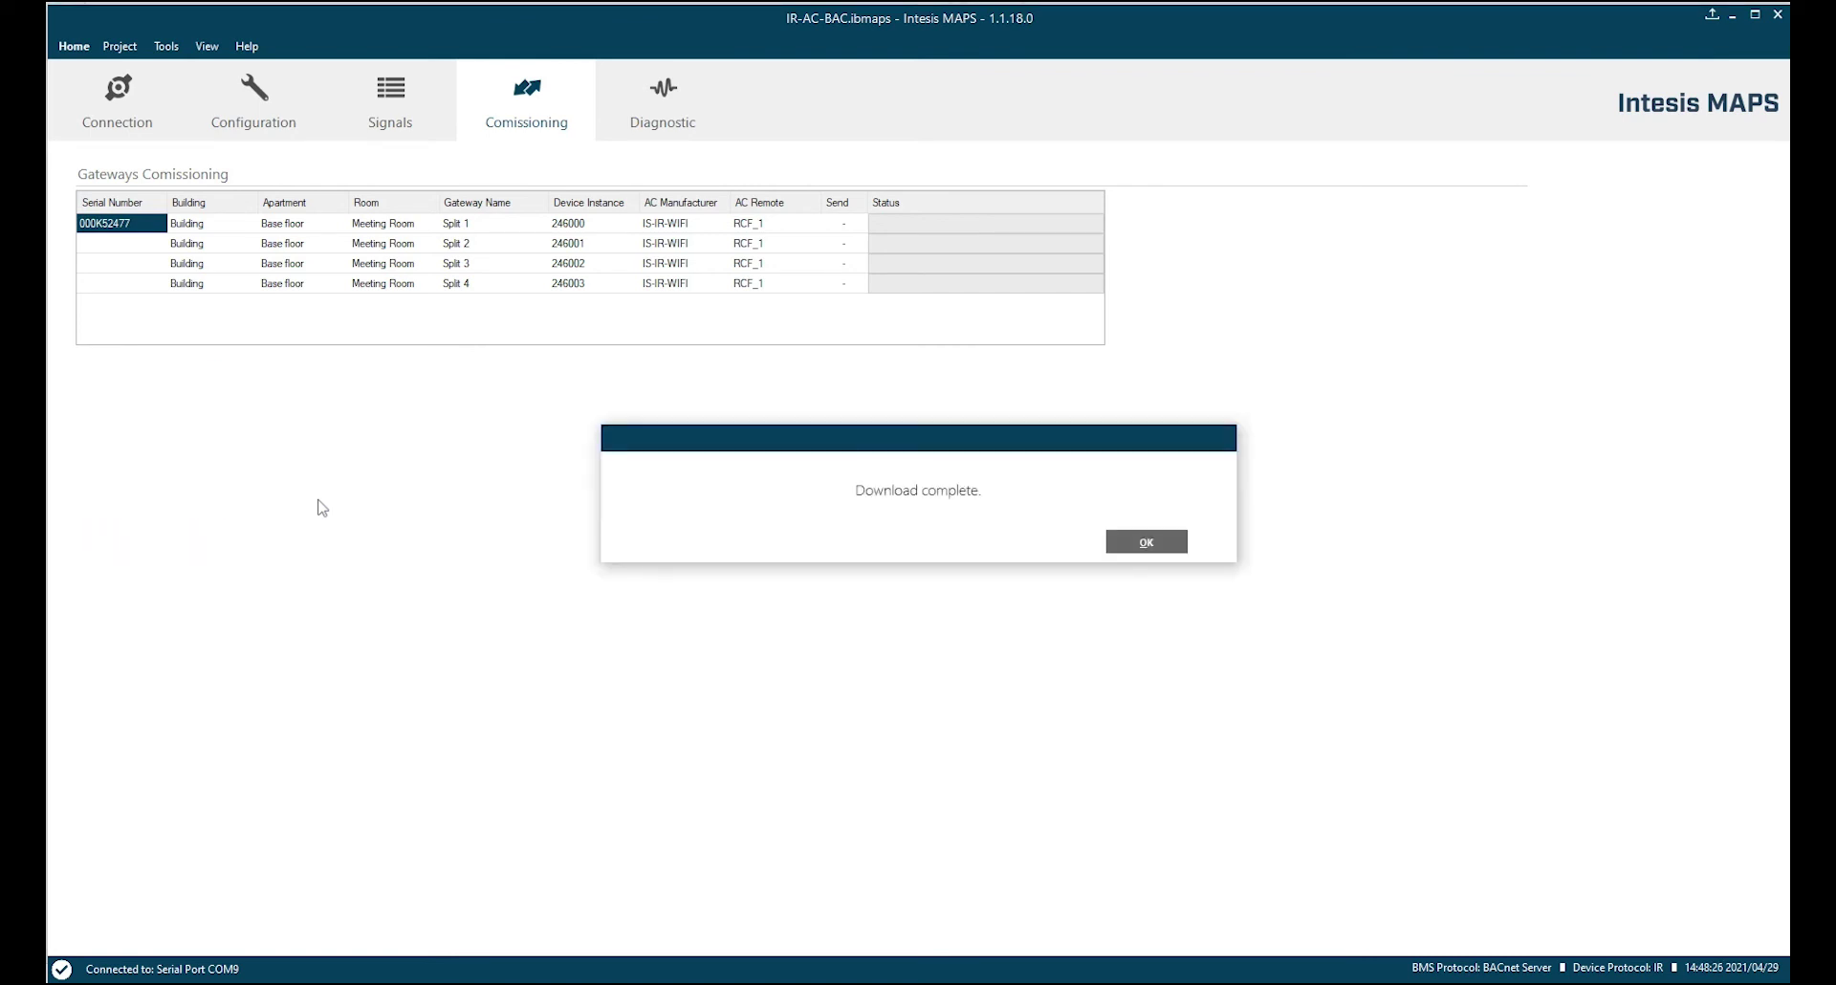
click(1124, 545)
click(1125, 544)
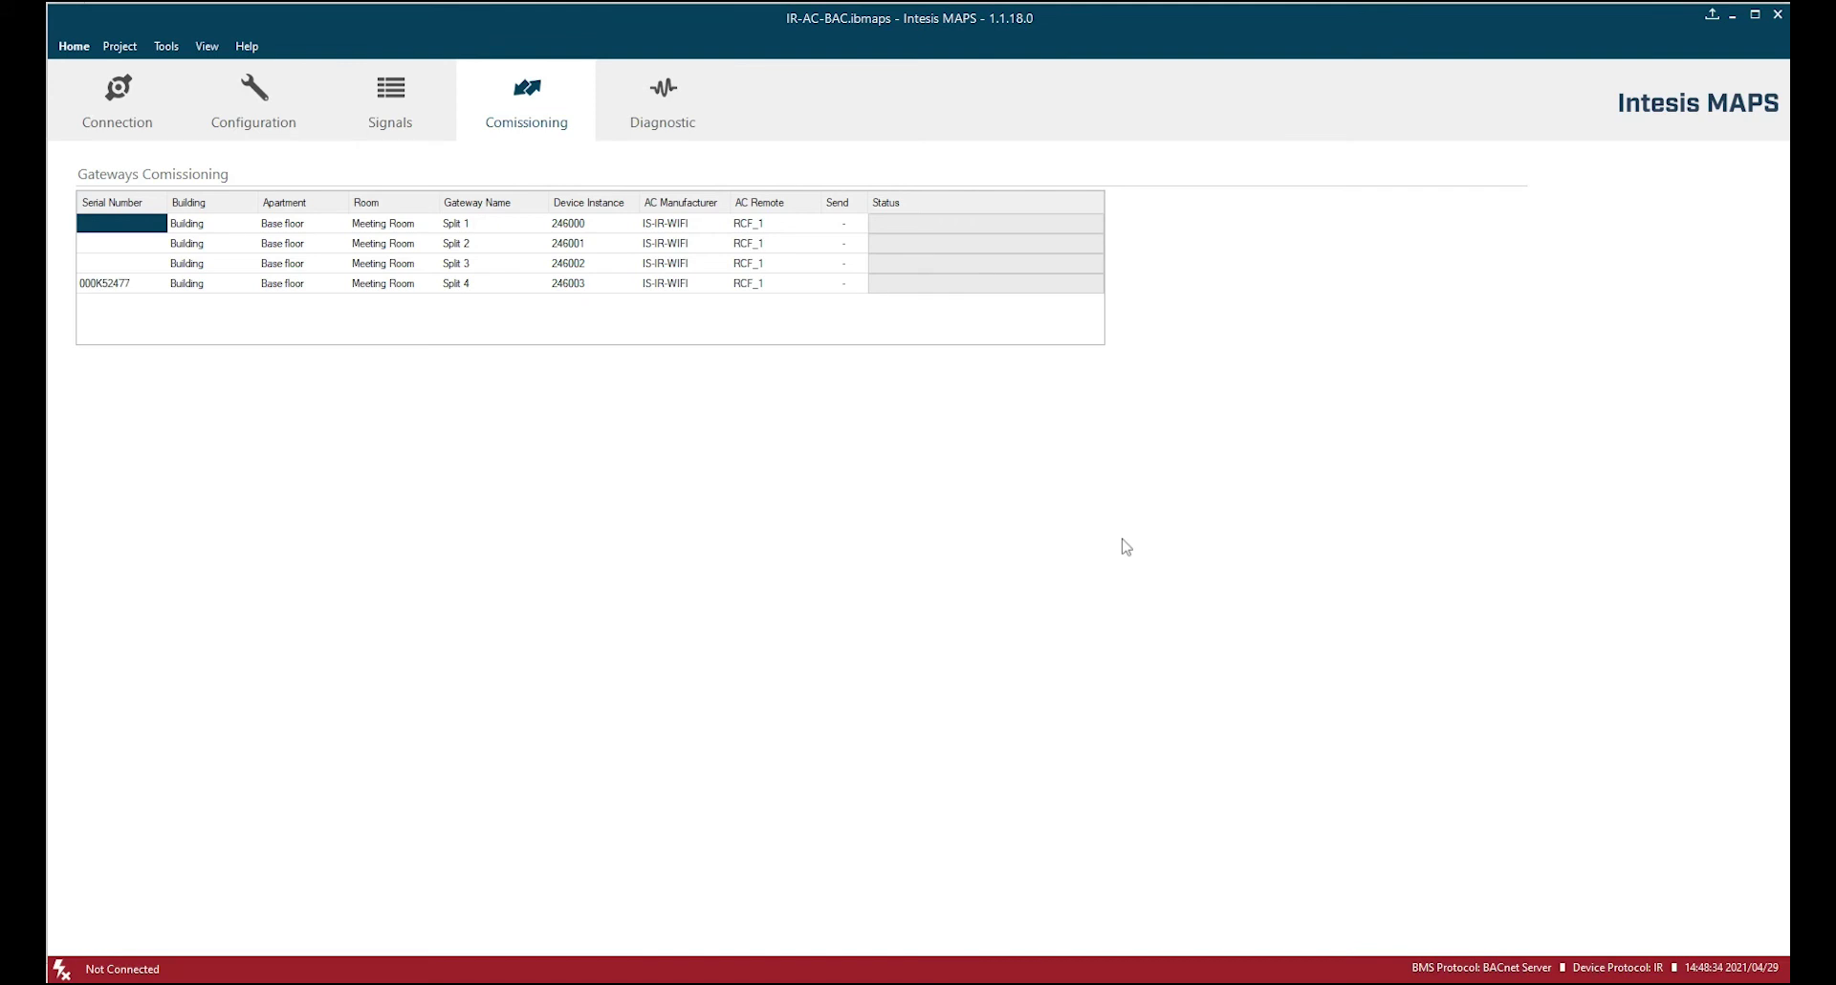
click(141, 285)
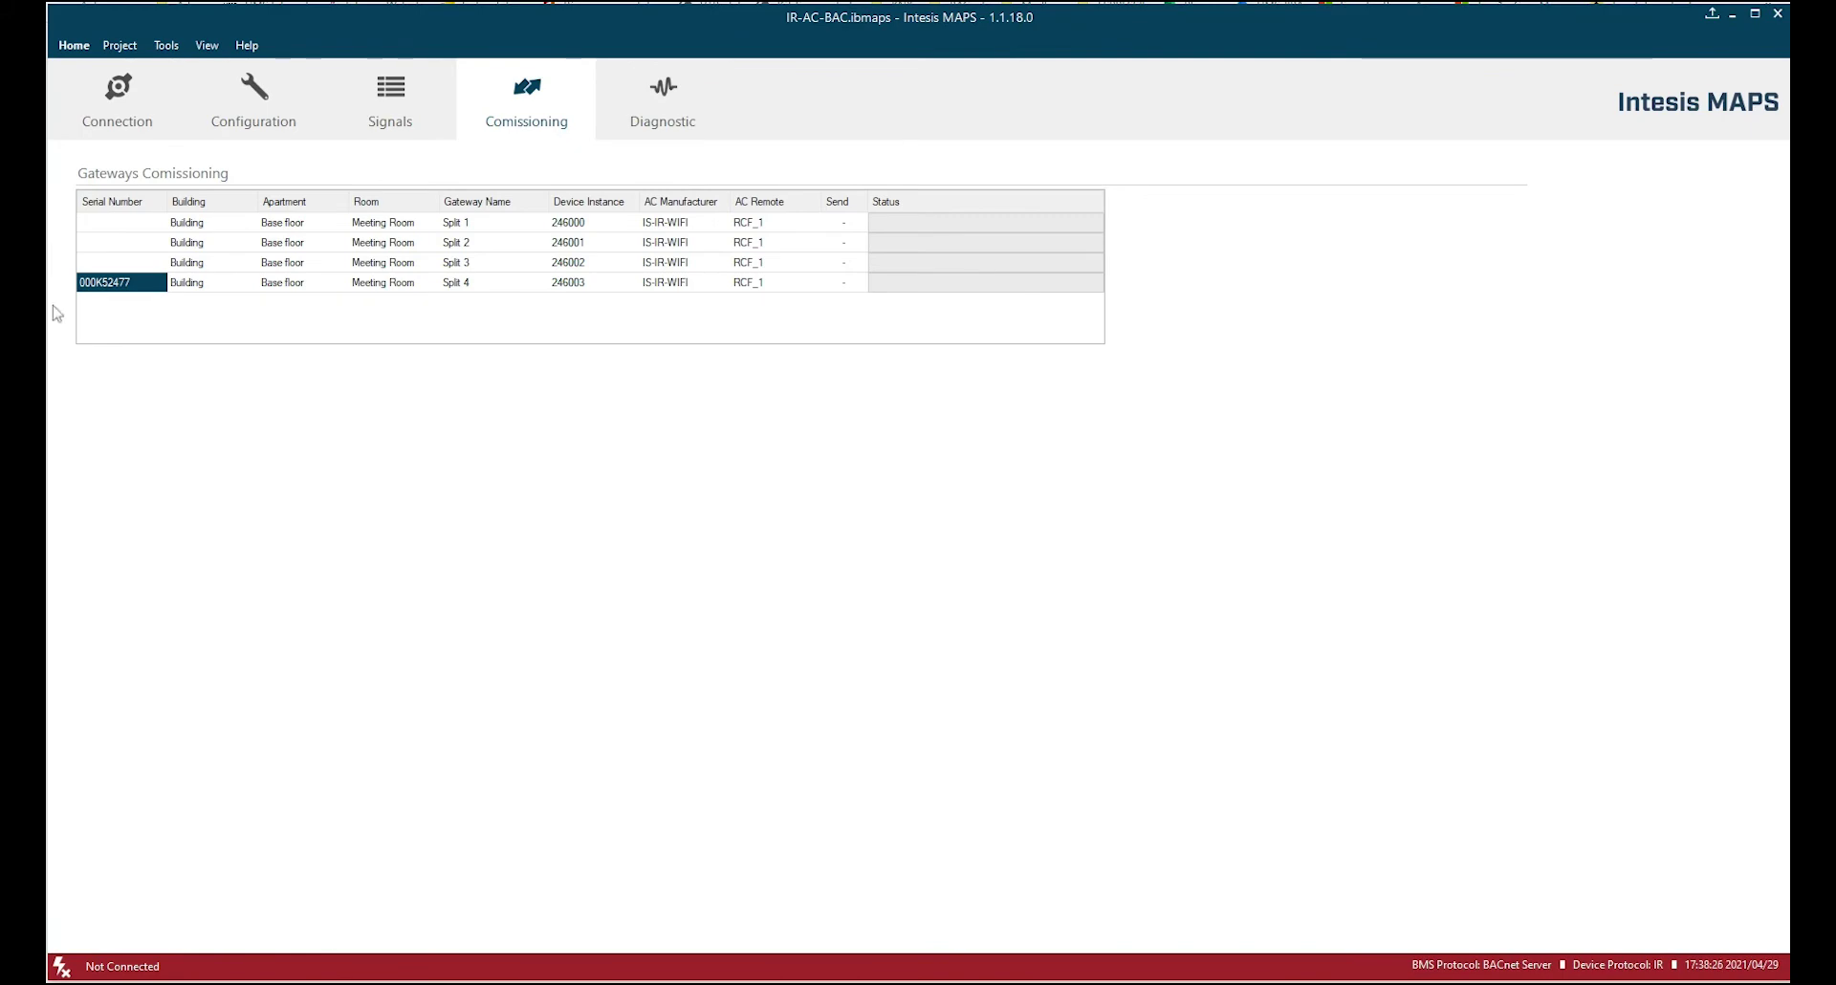
- Reconnect to the gateway on COM9 and bring up the Diagnostic page
click(142, 91)
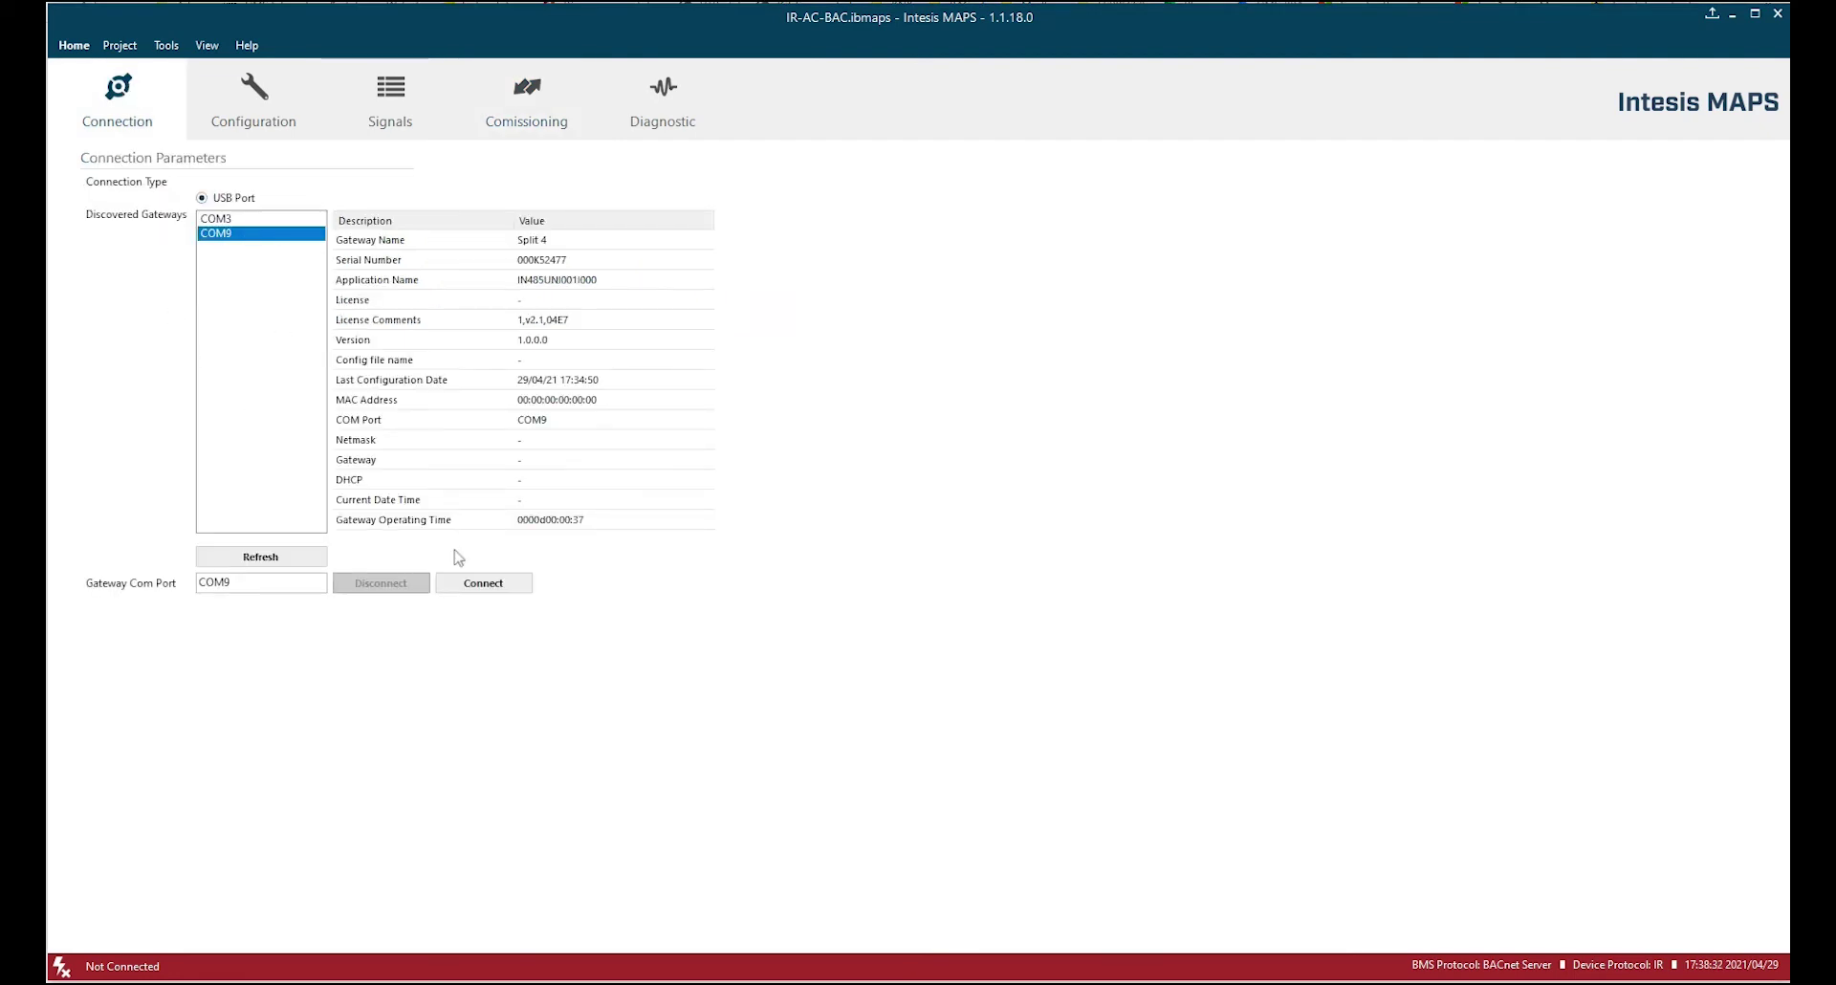
click(451, 581)
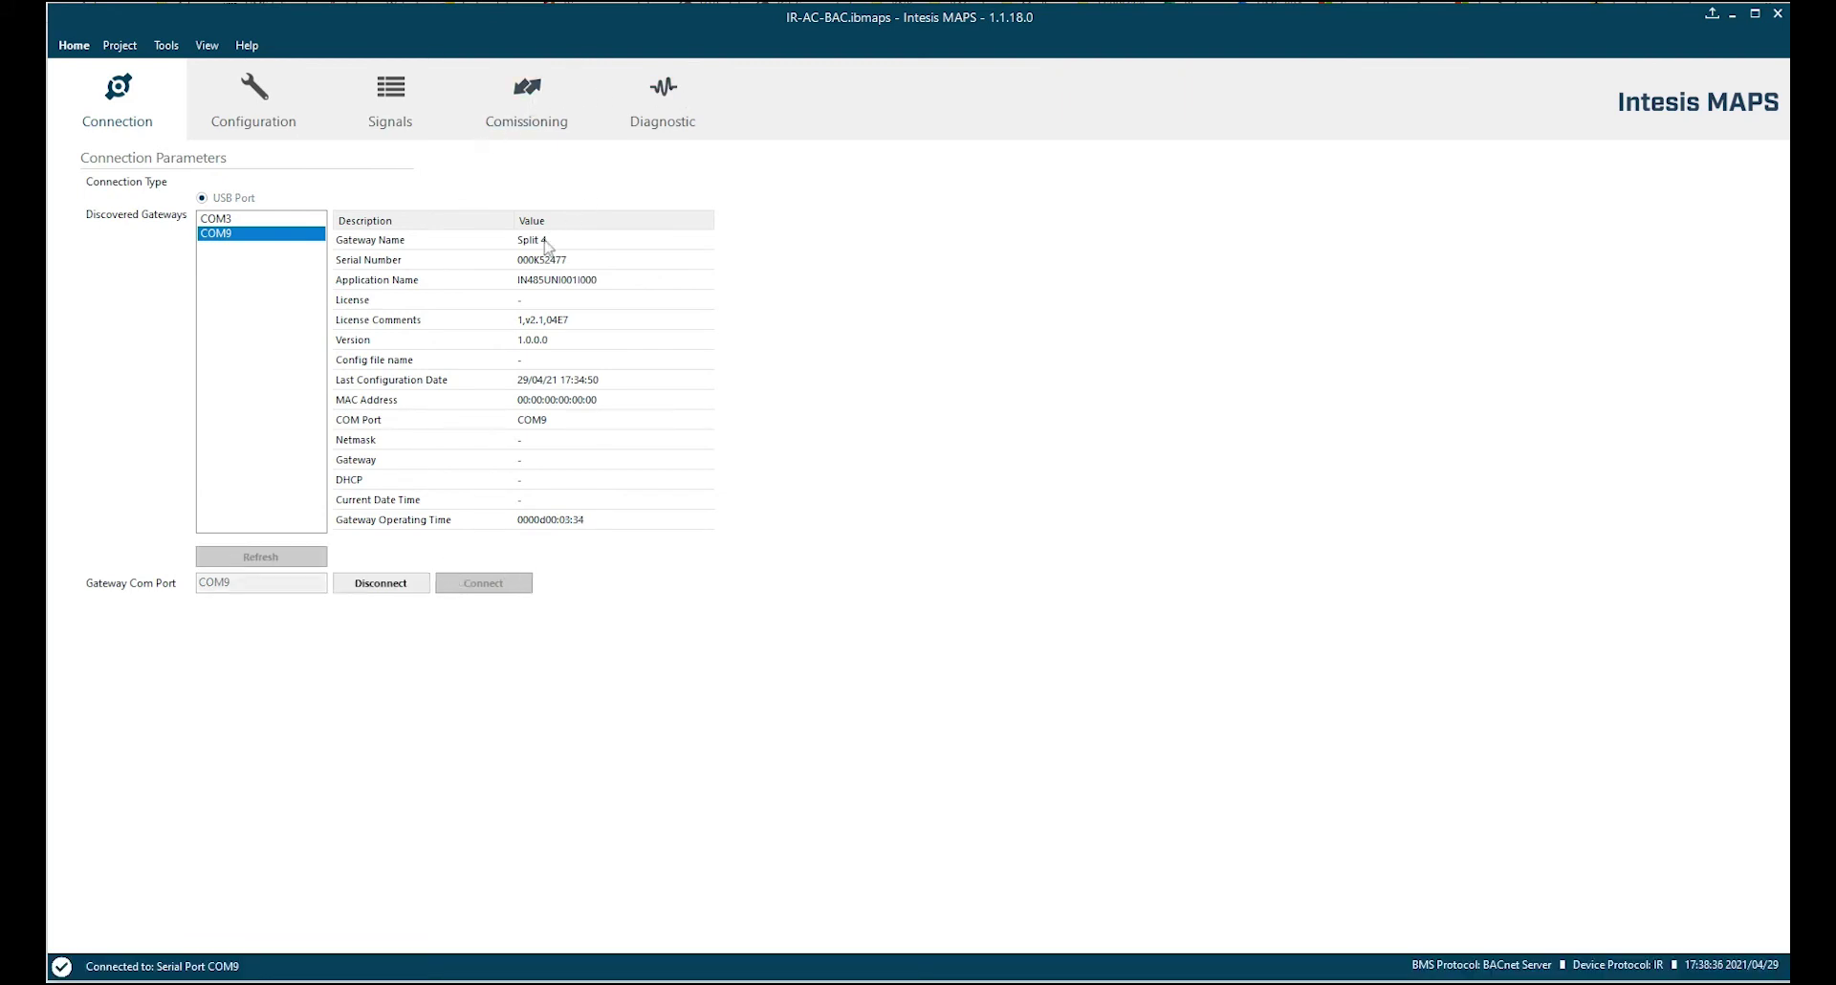
click(683, 100)
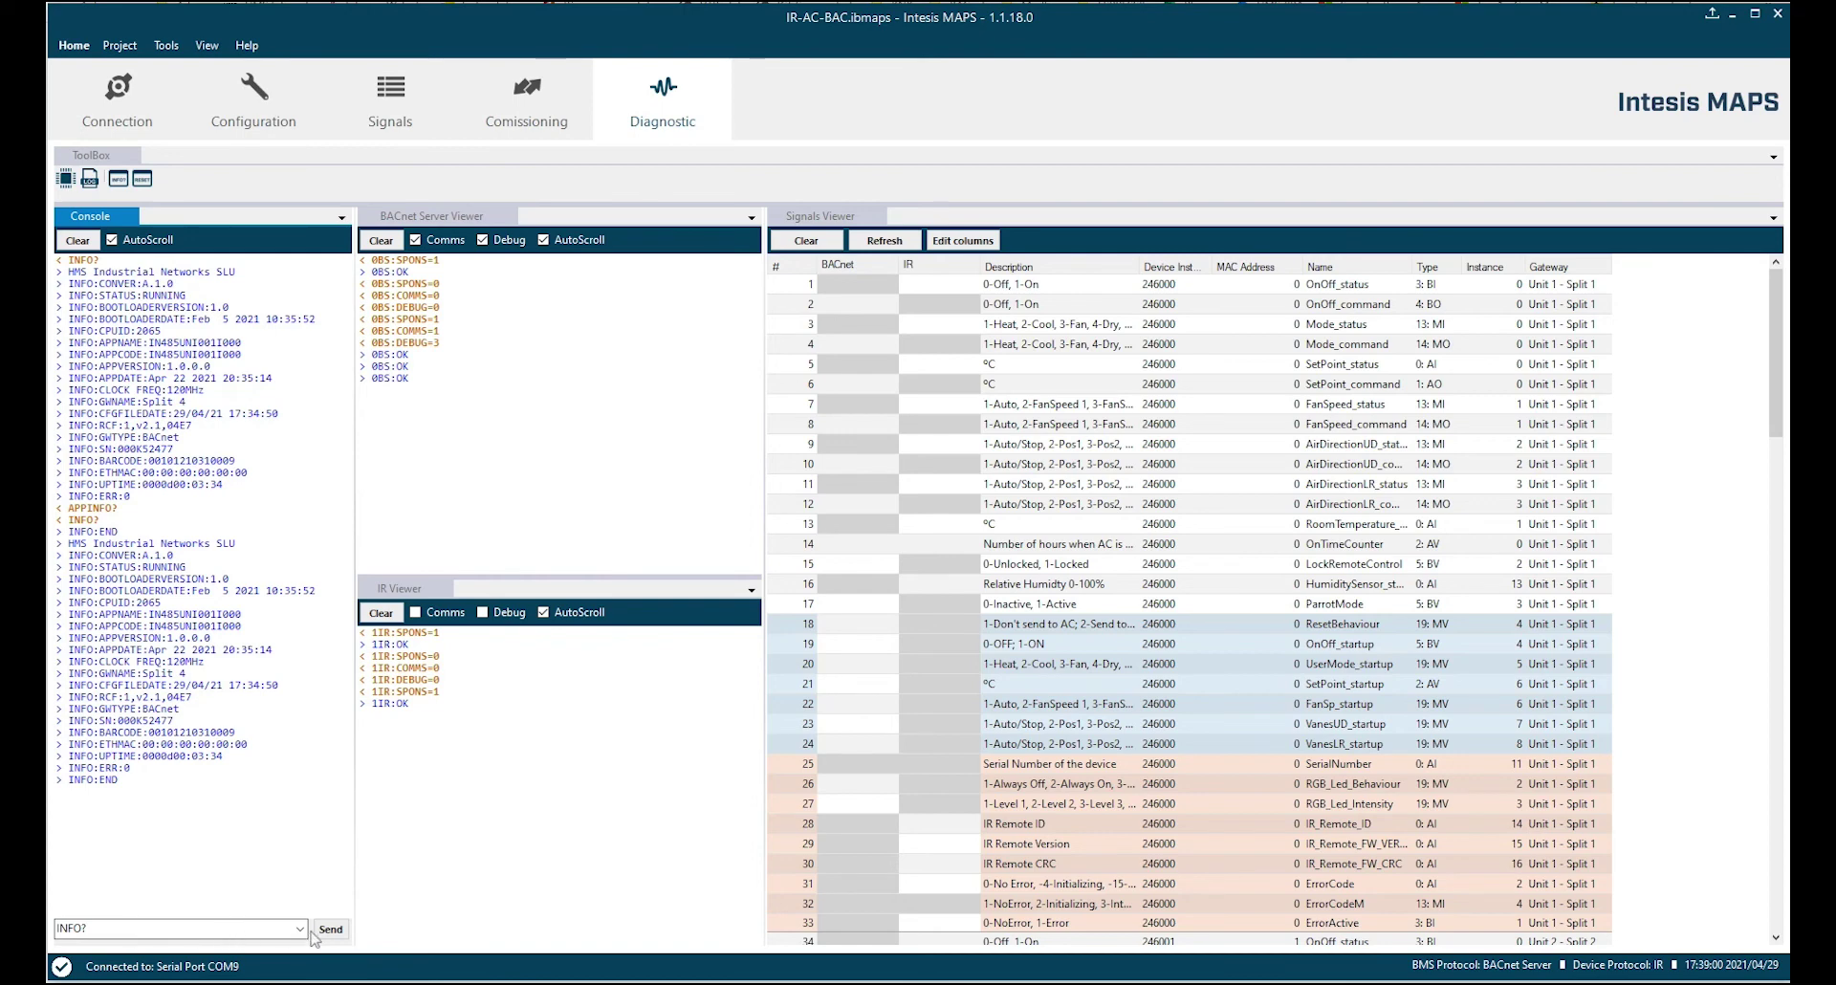
- Send the INFO? query from the diagnostics console to the gateway
drag(270, 930, 54, 929)
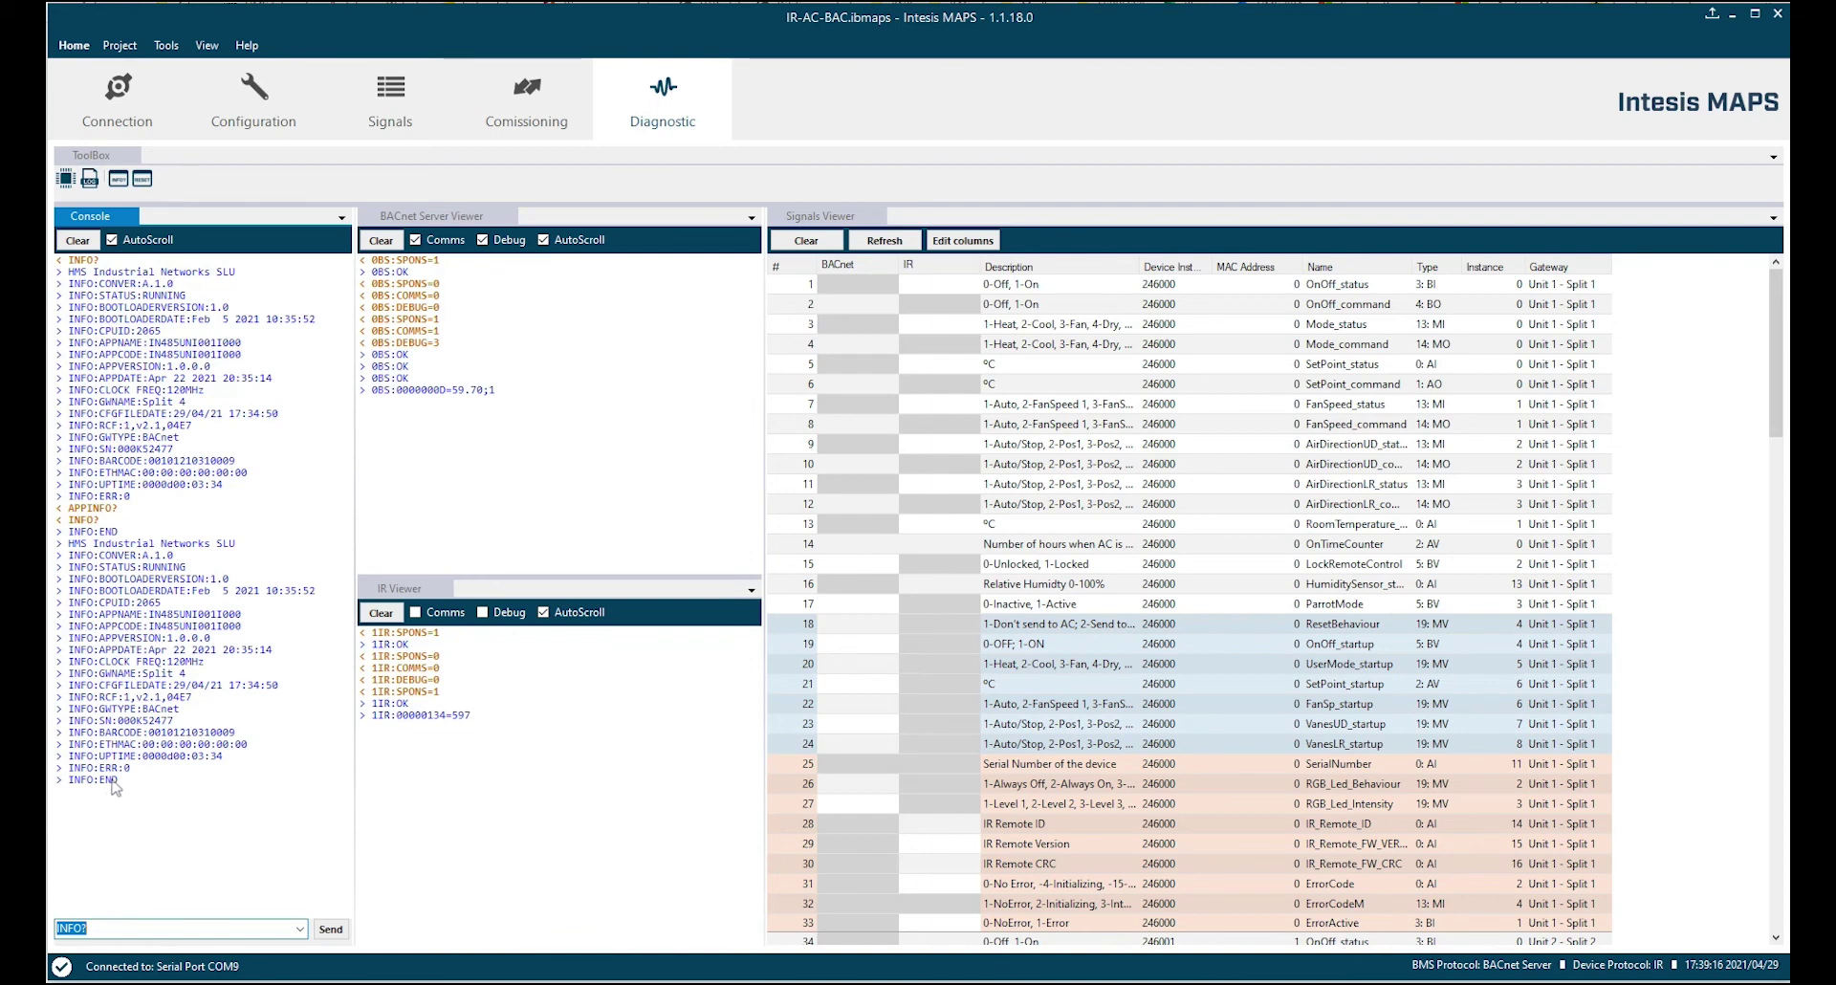
click(300, 933)
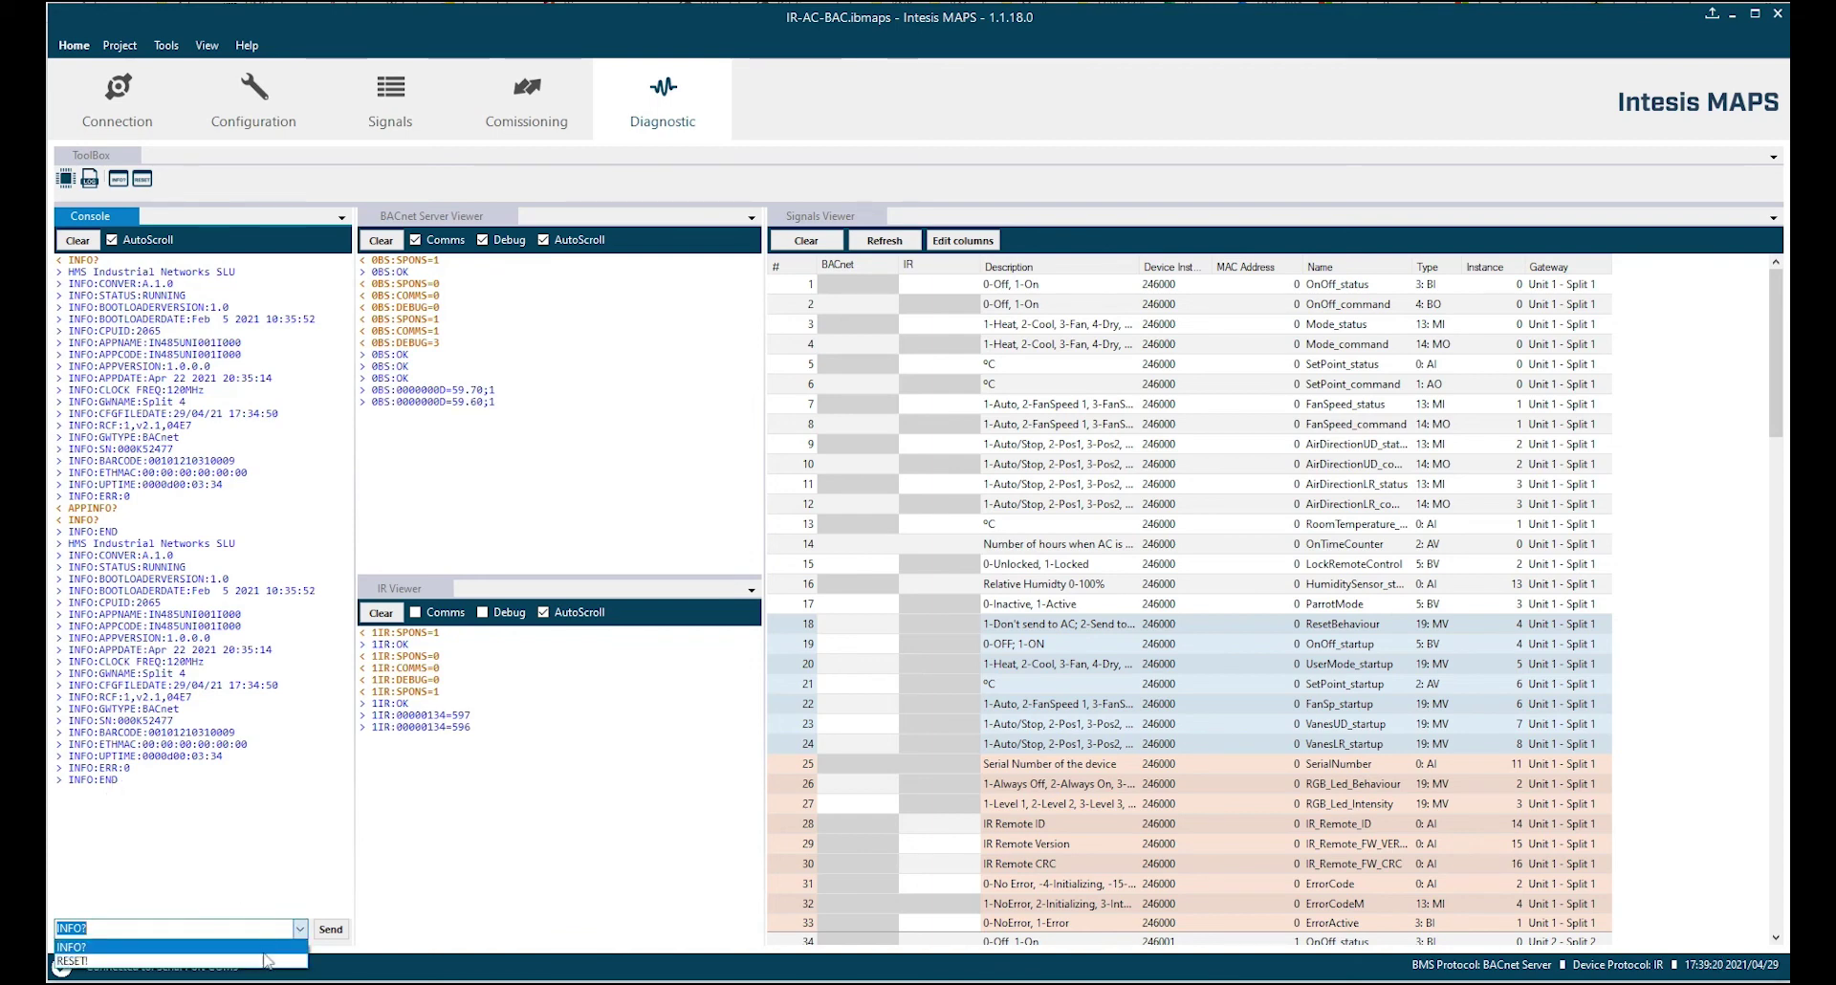
click(321, 933)
click(321, 932)
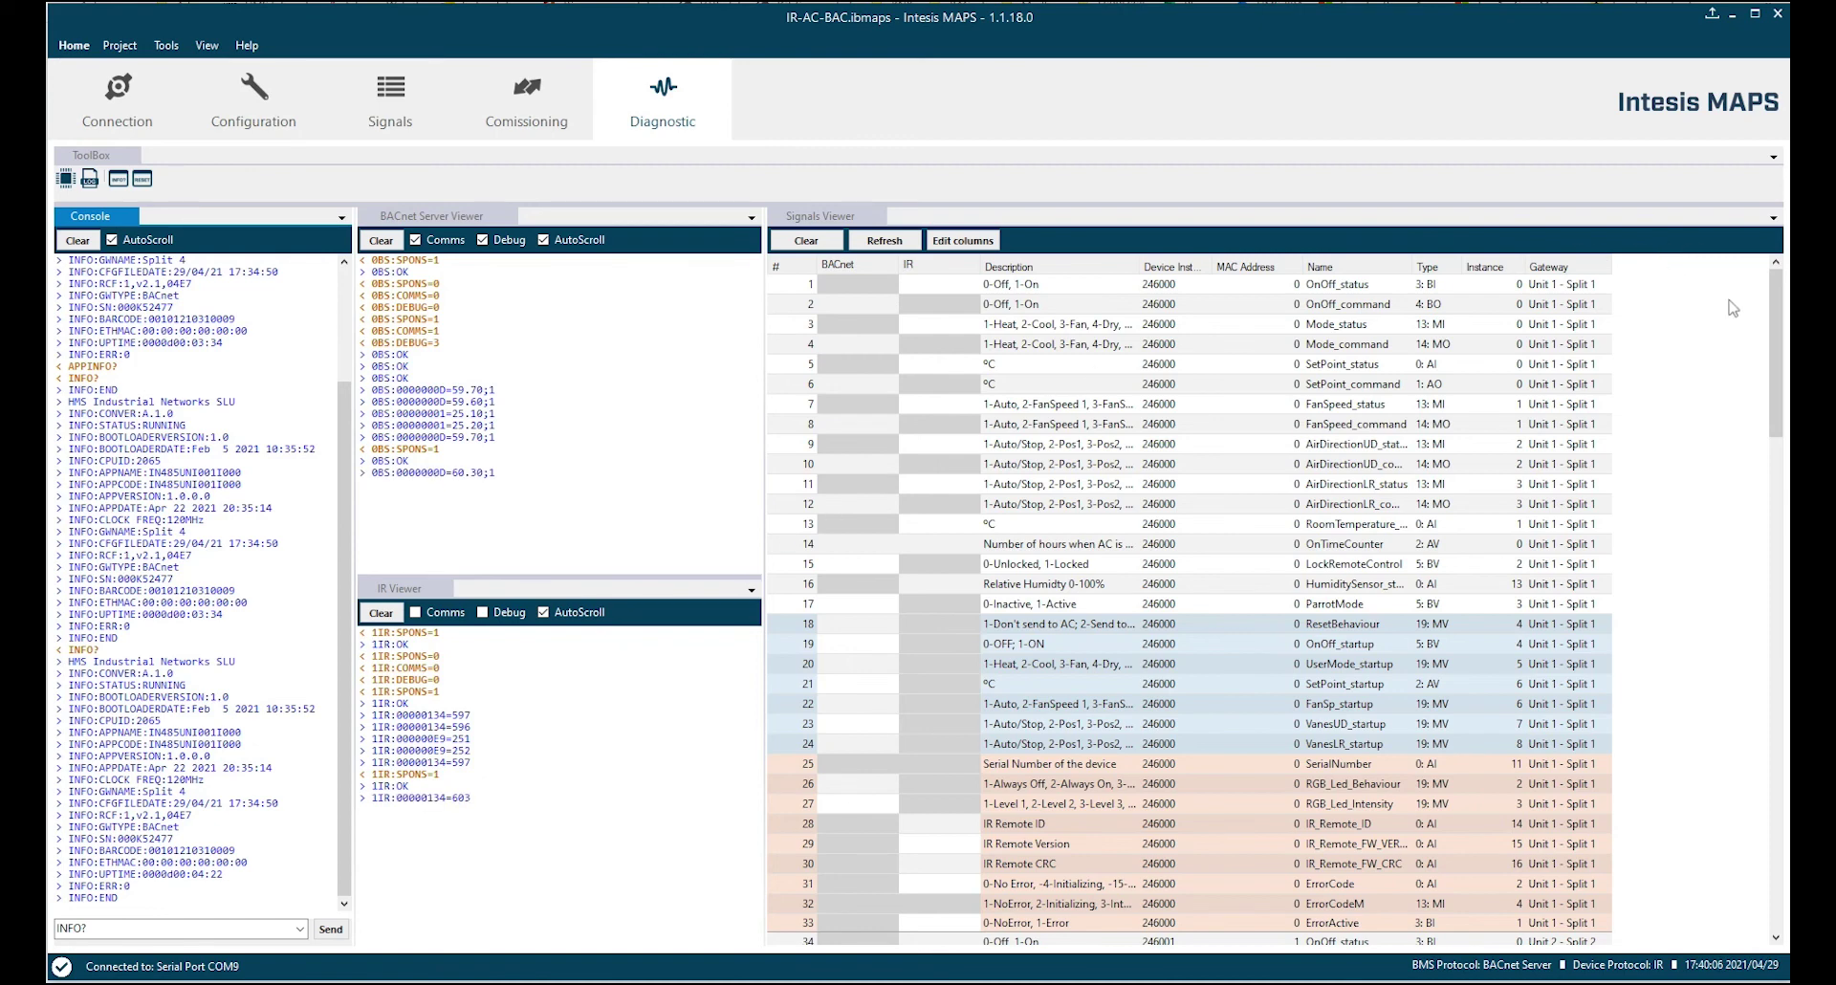
click(1776, 370)
- Enter 1 as the IR value of Split 4's OnOff_status signal 100
drag(1776, 370, 1785, 908)
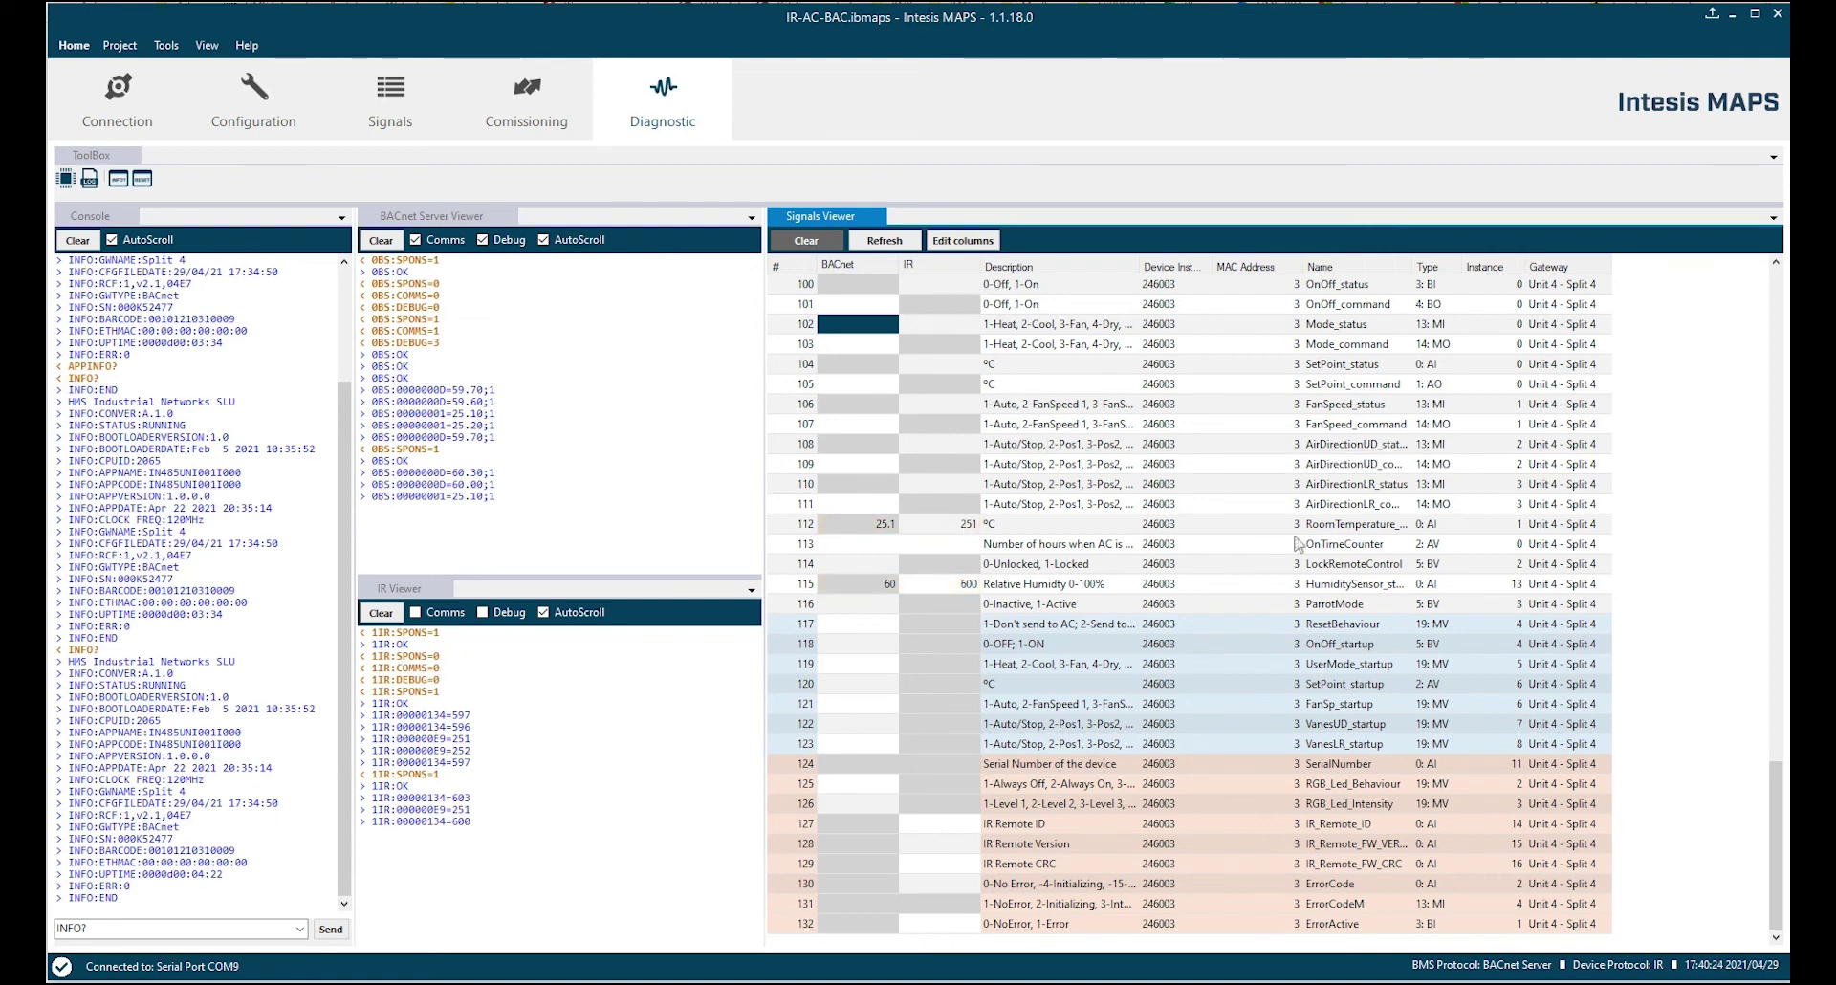
click(963, 278)
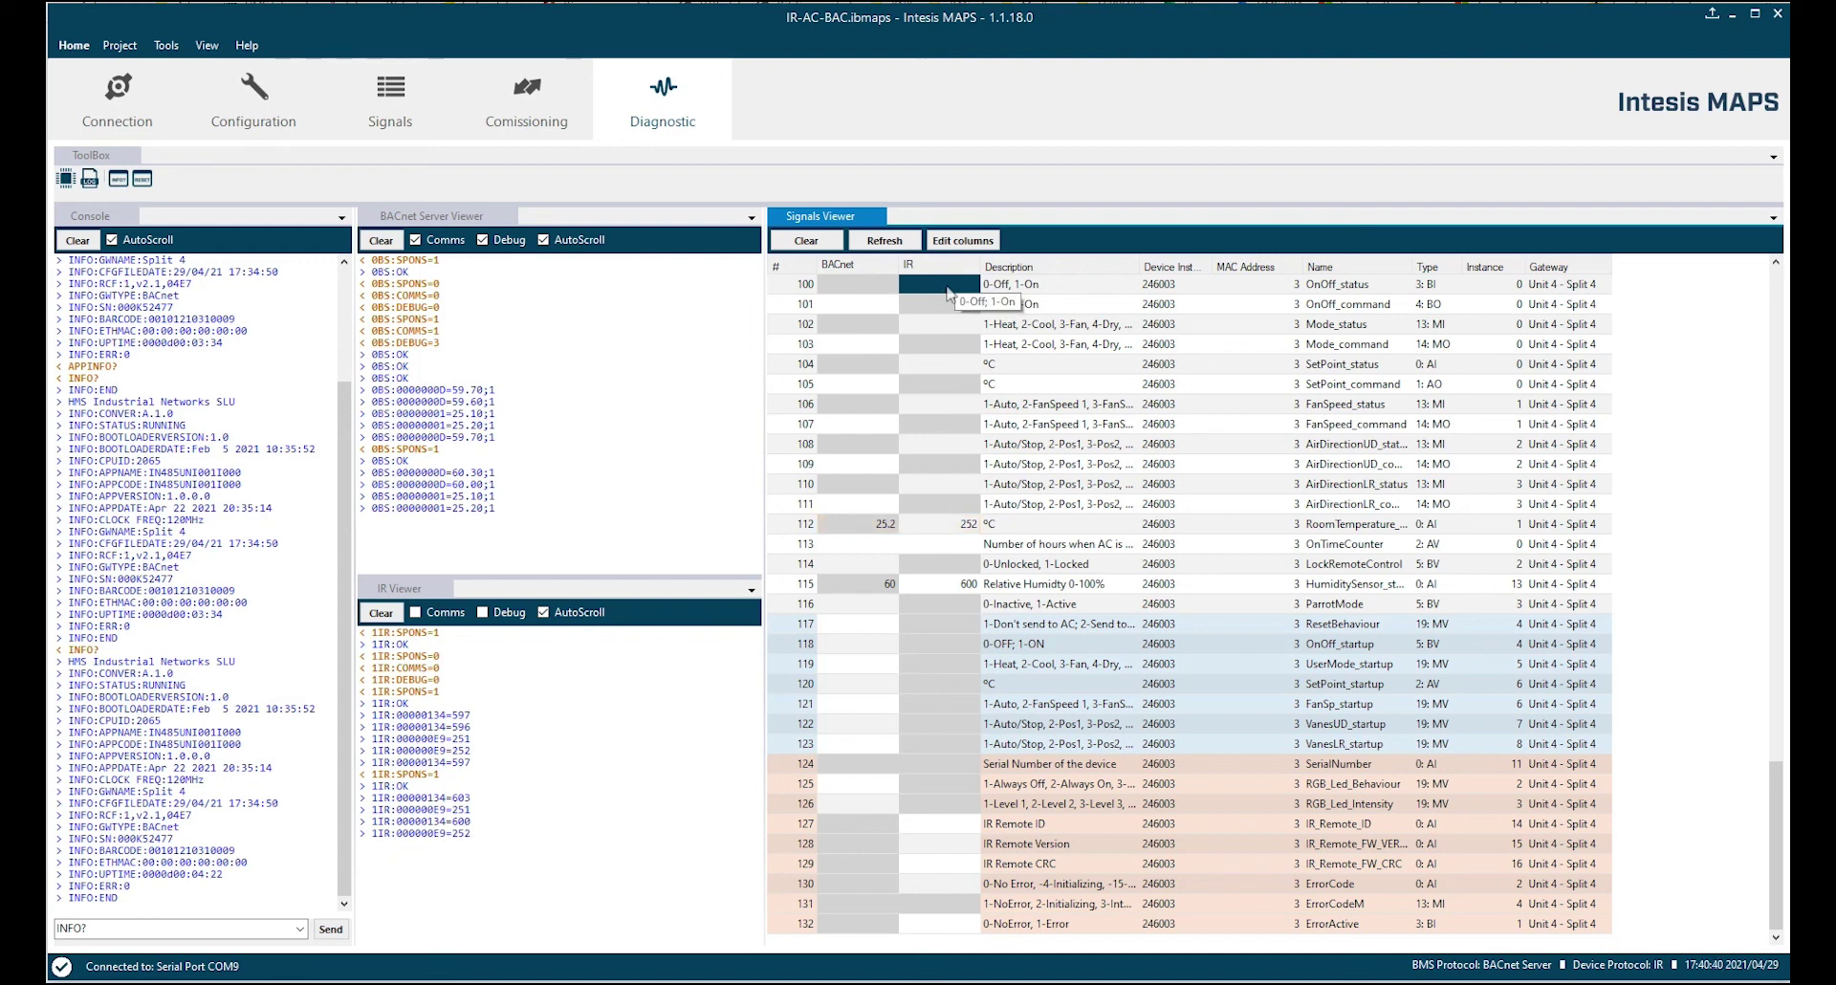
text(1)
key(Return)
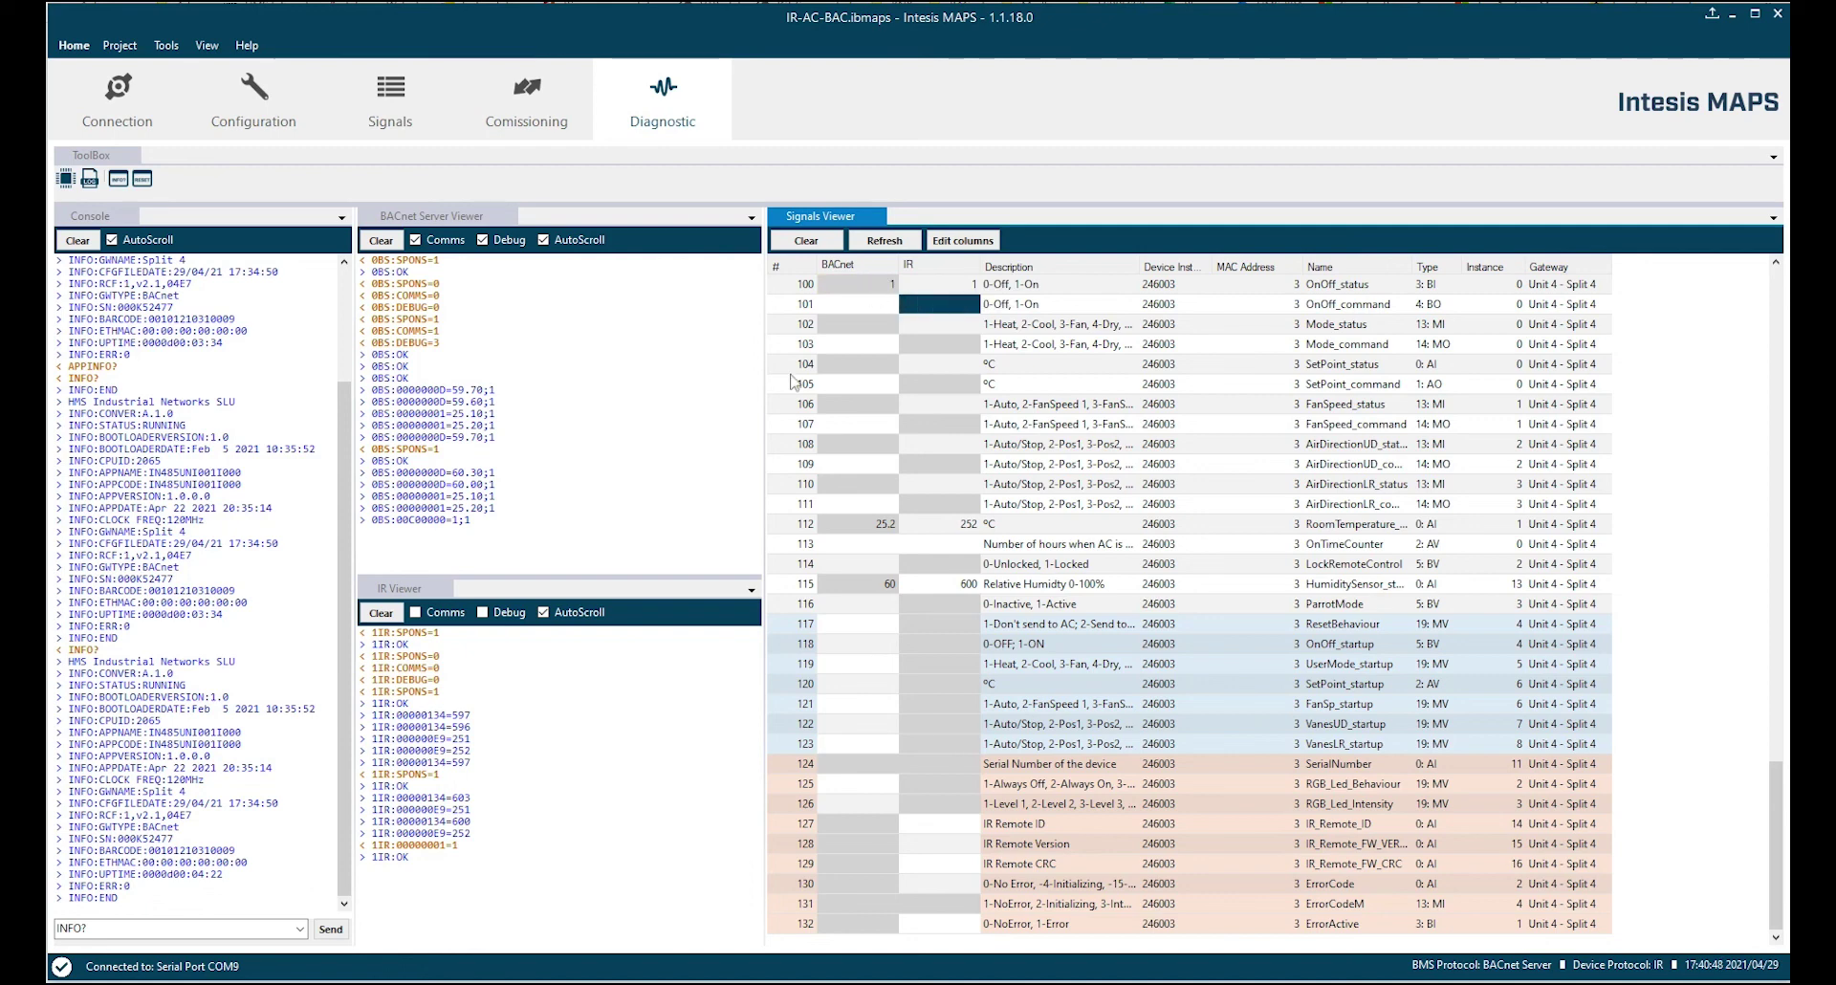
- Refresh Split 4's signal values, then start and stop continuous polling
click(865, 304)
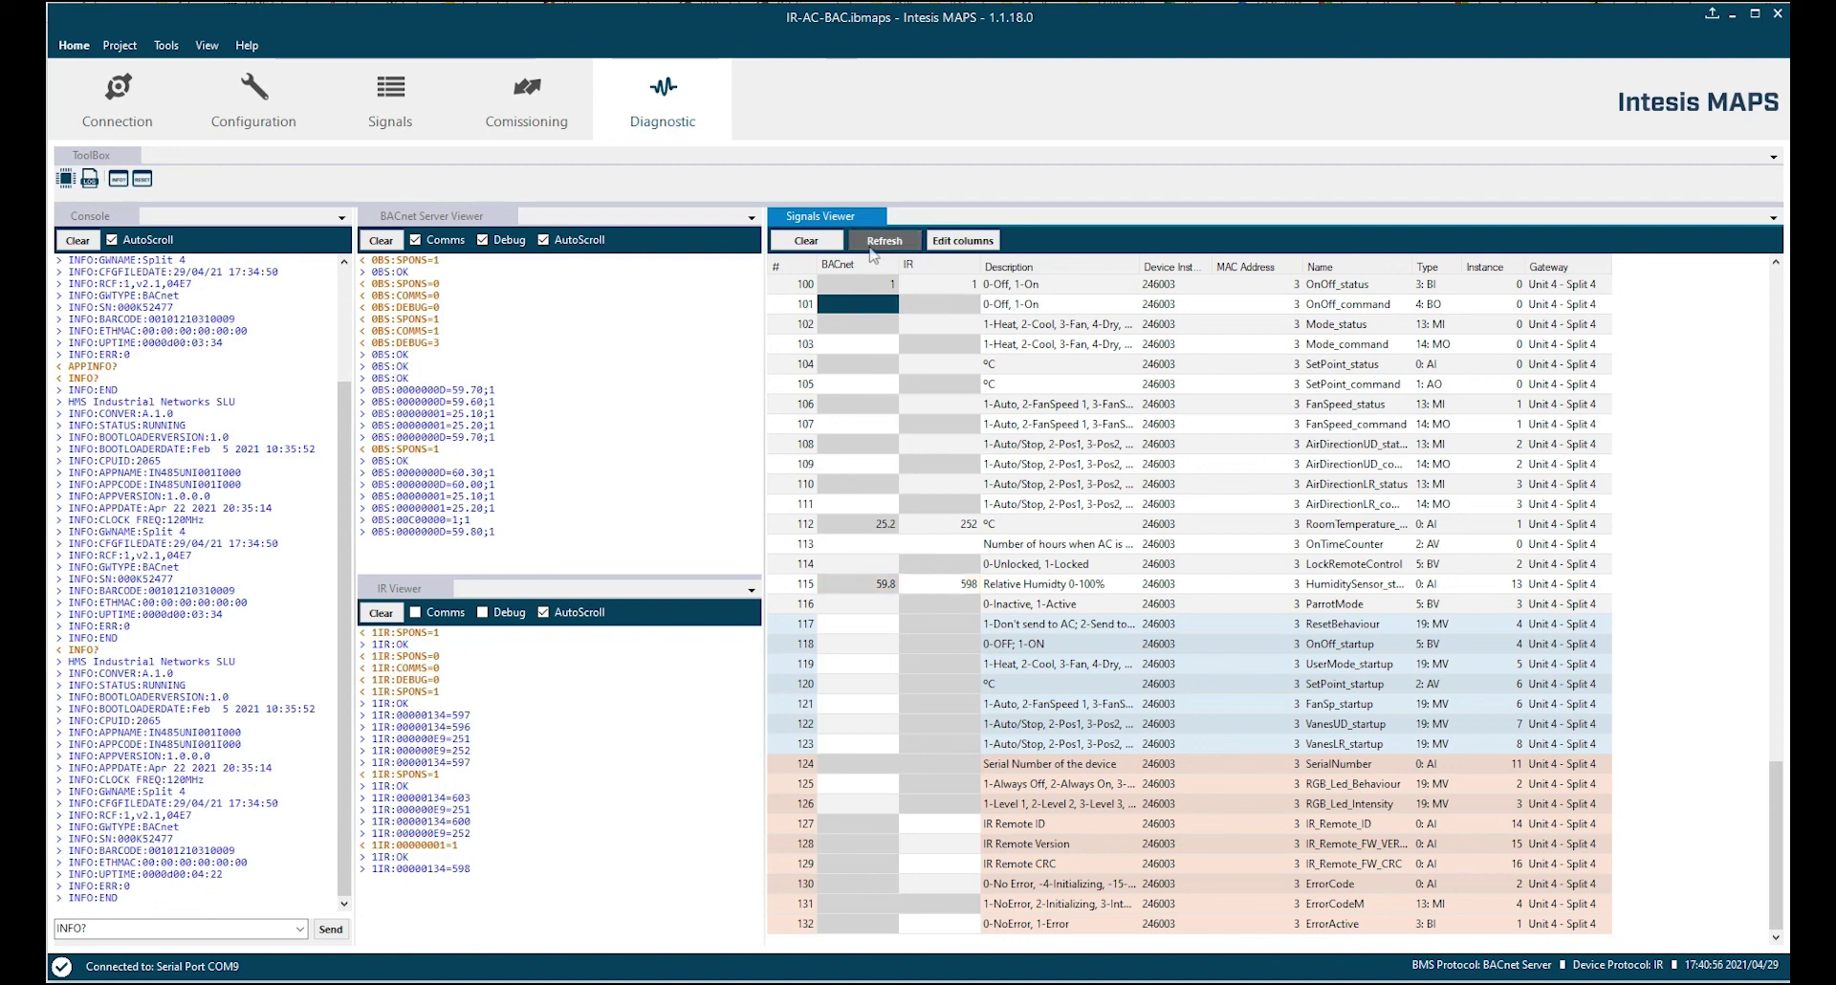
click(873, 254)
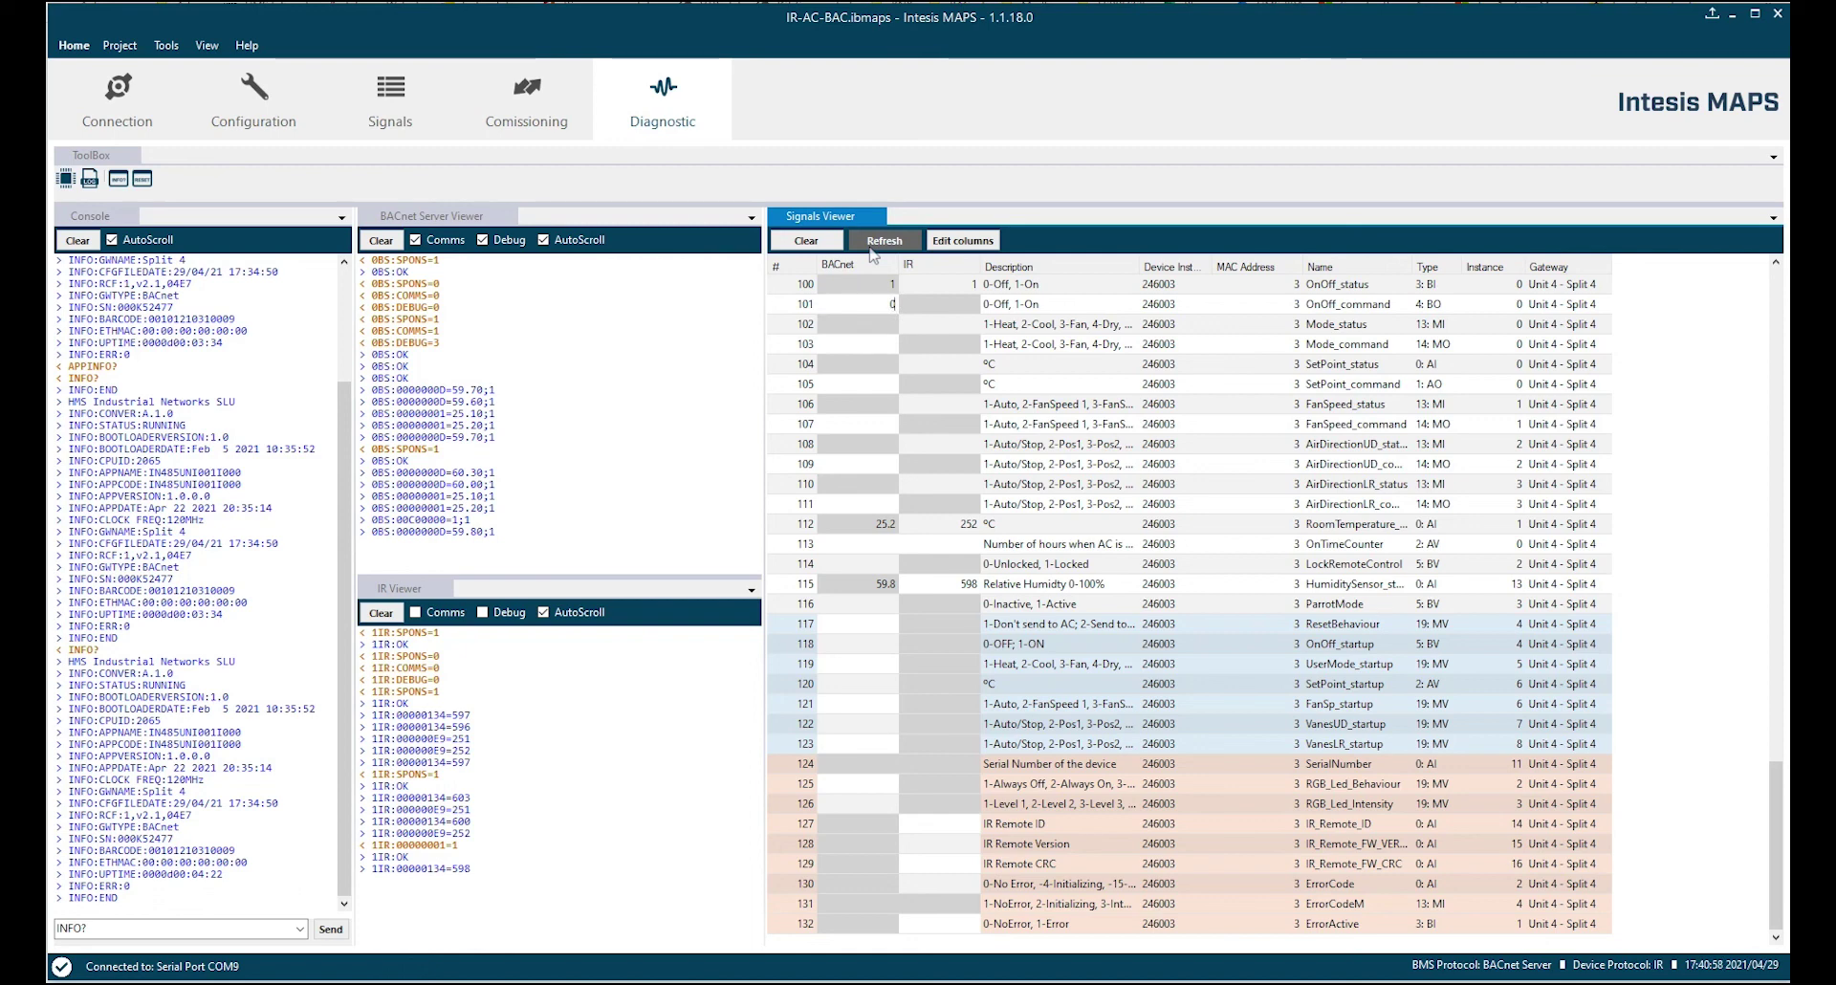
click(873, 254)
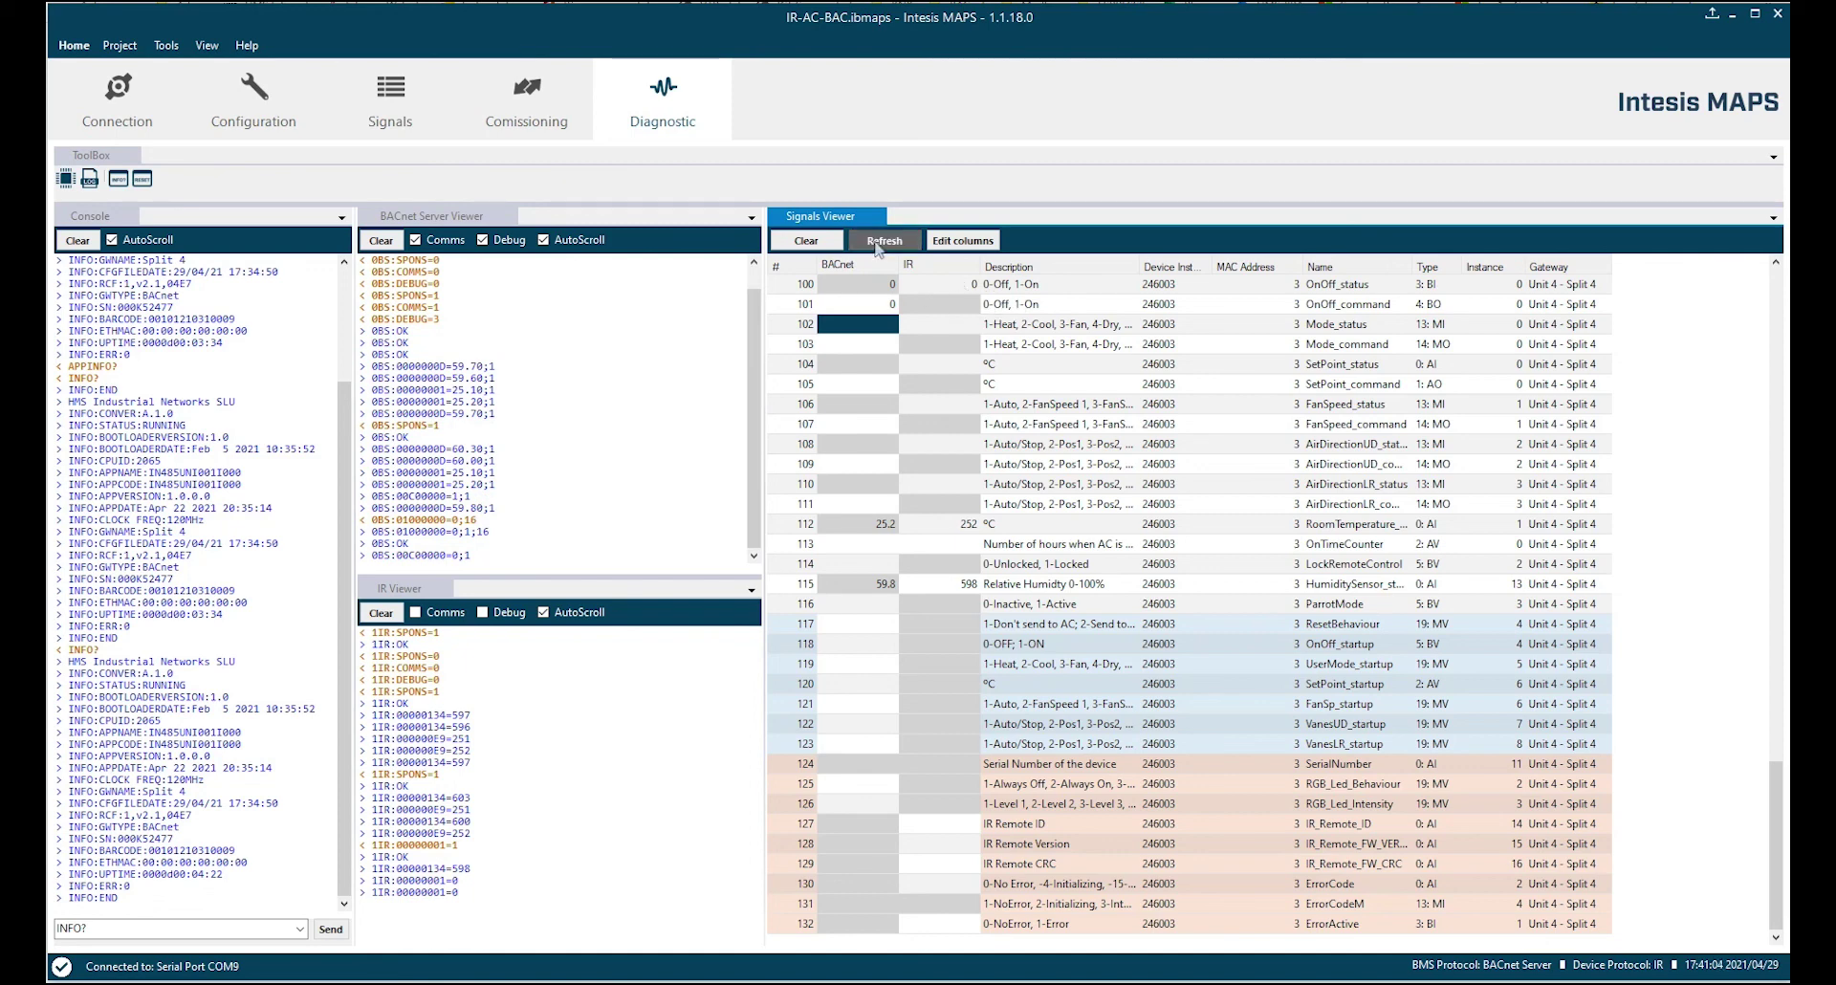
click(877, 245)
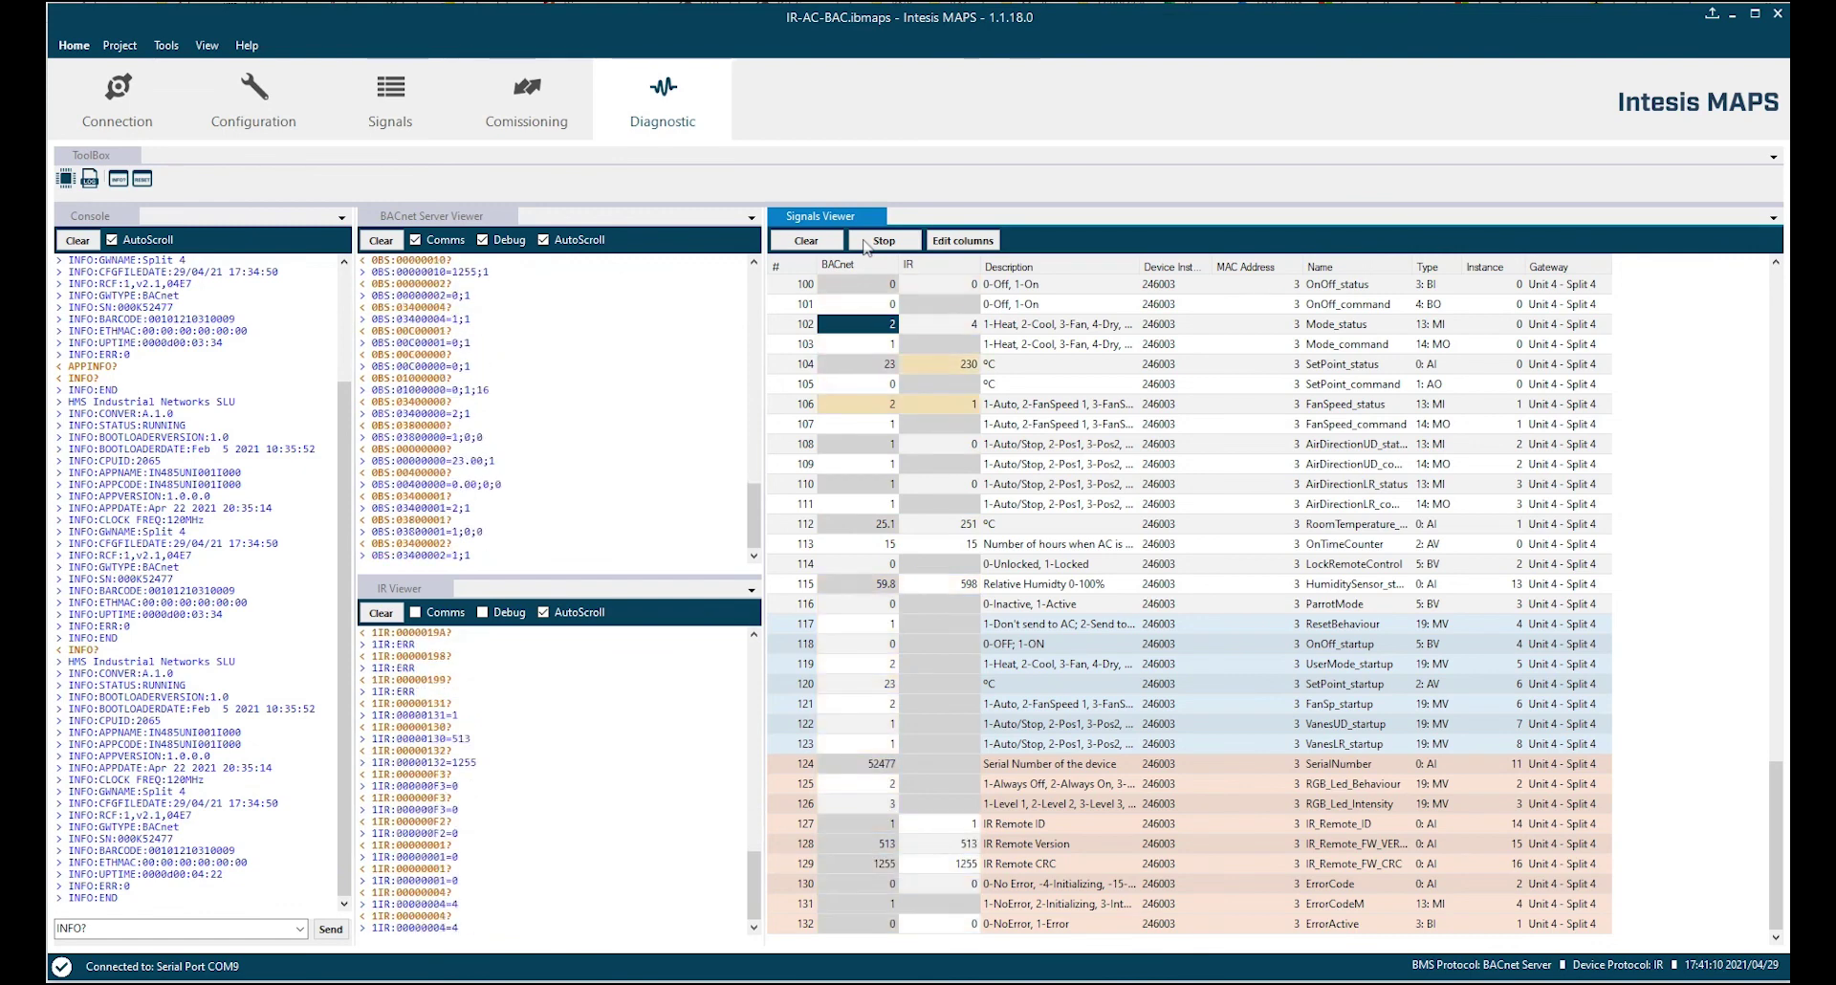
click(866, 246)
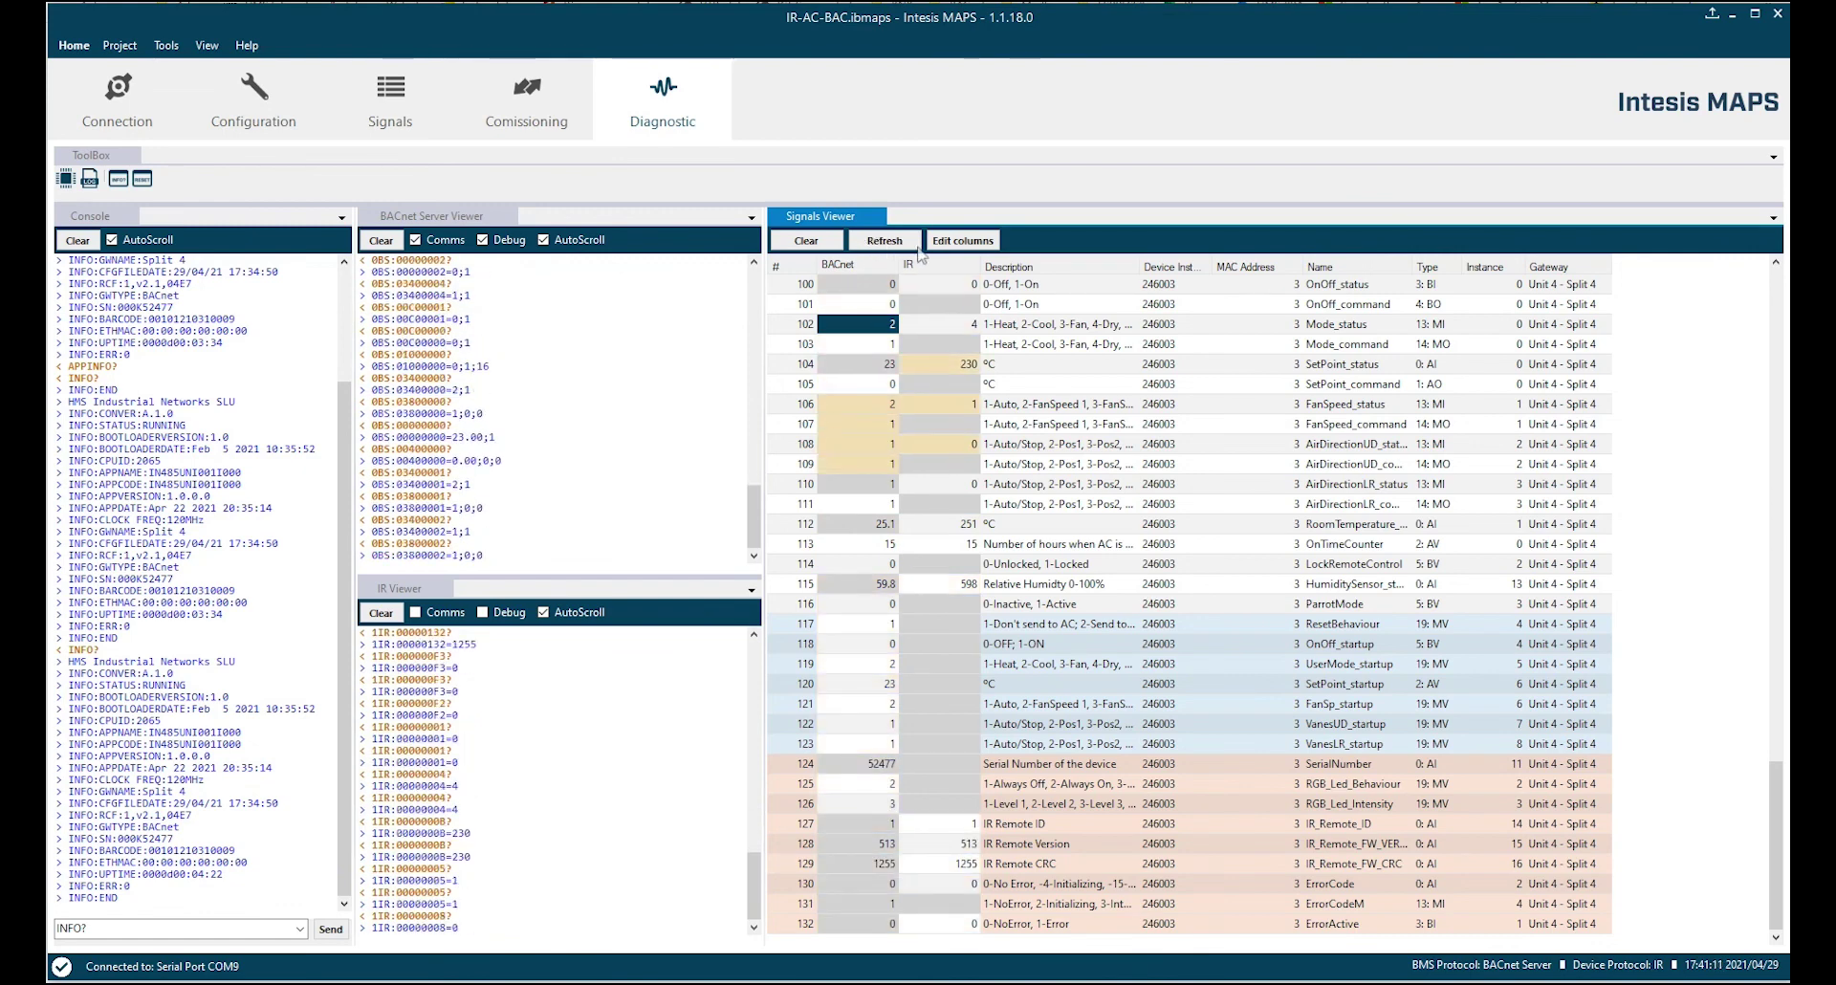
click(995, 251)
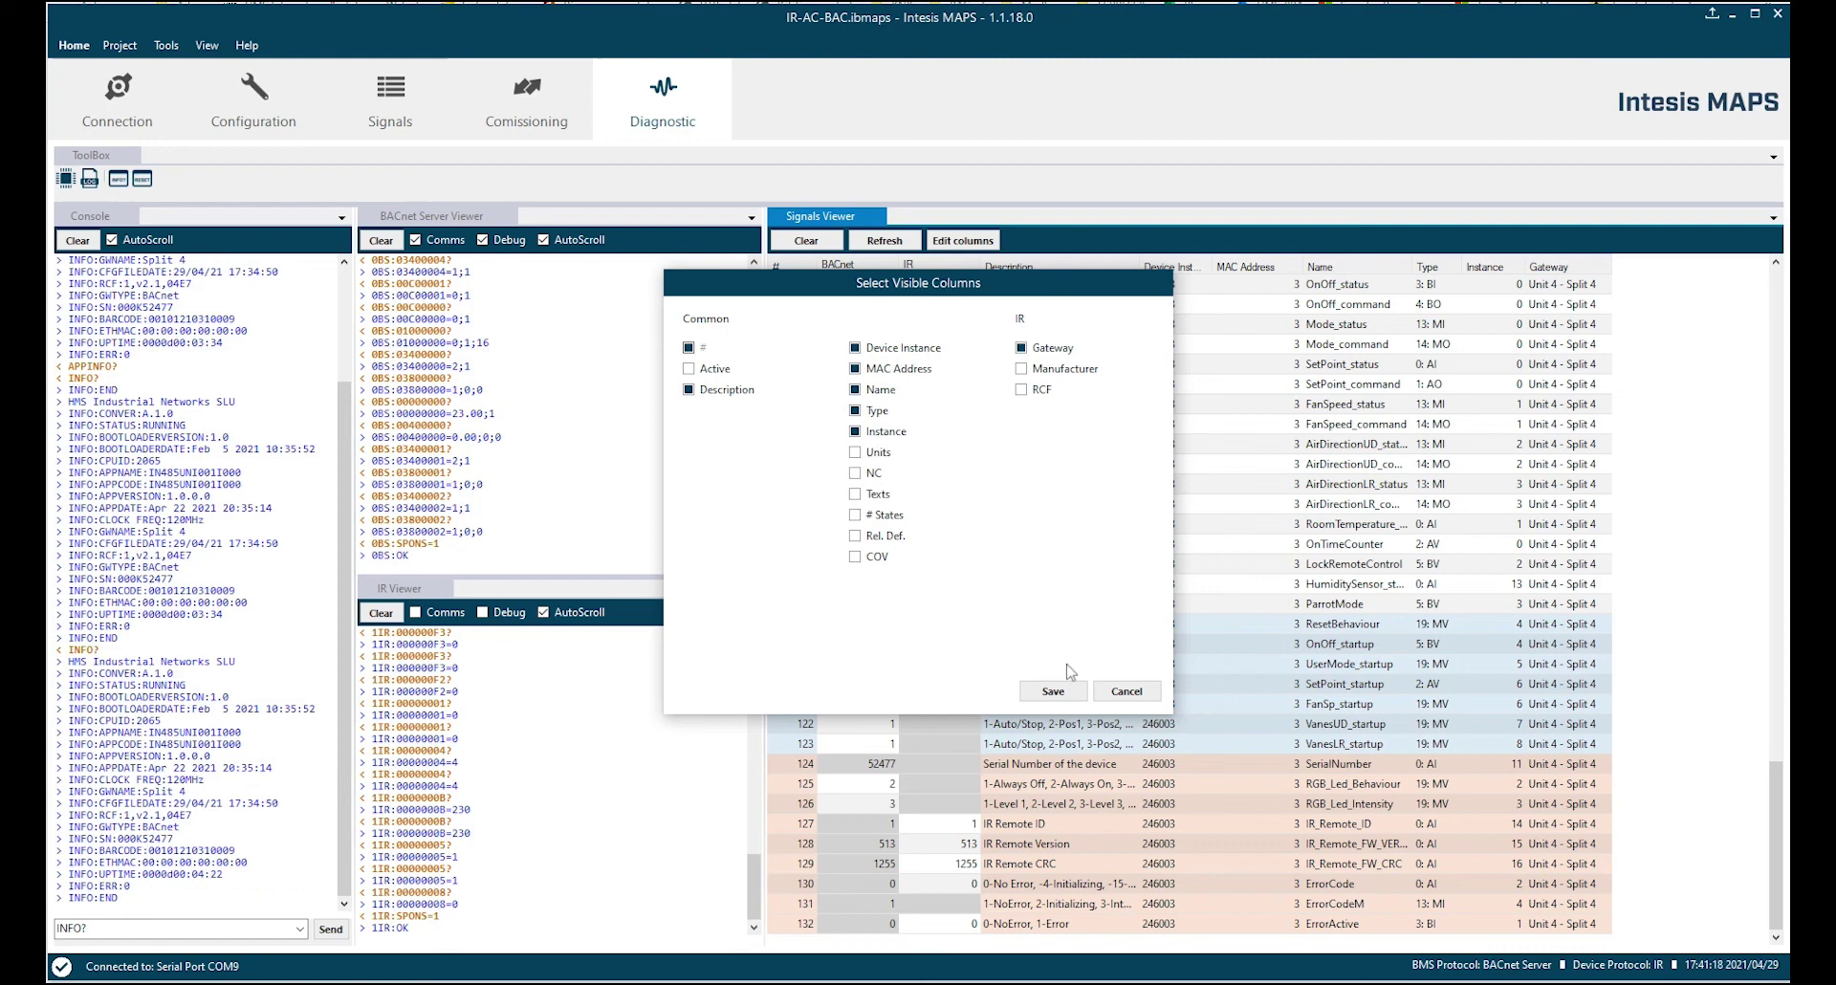
click(1111, 703)
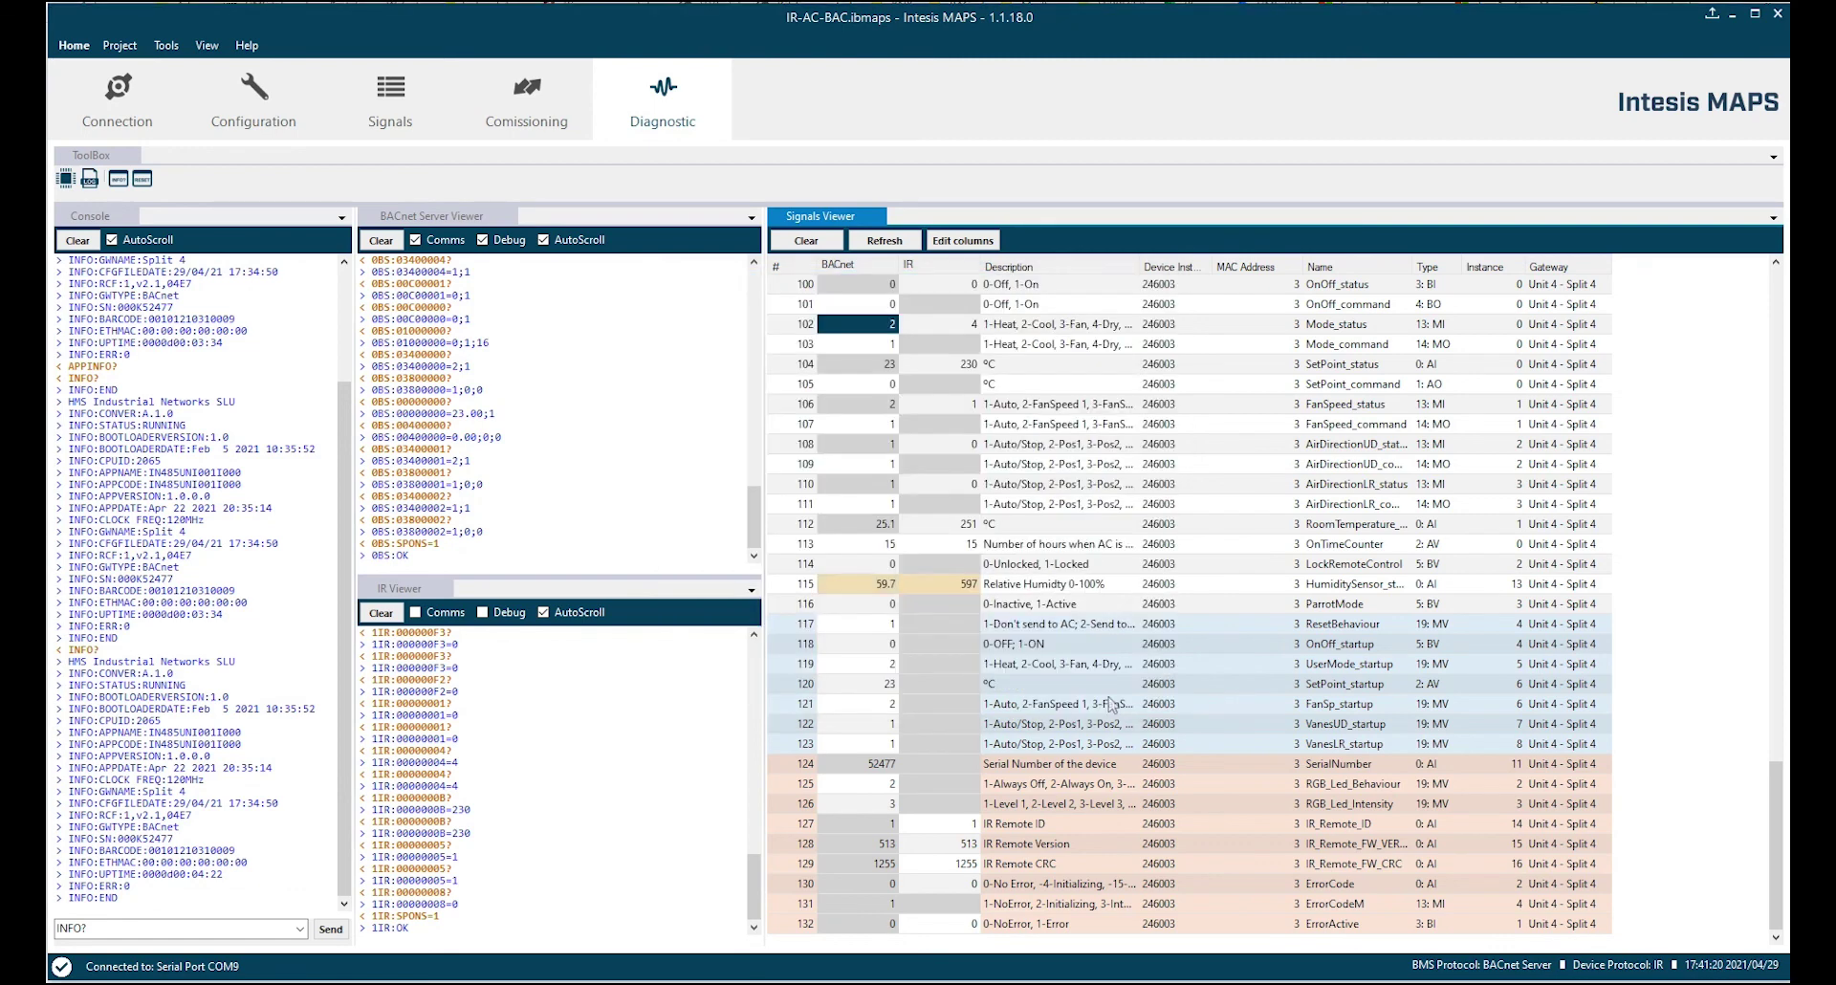